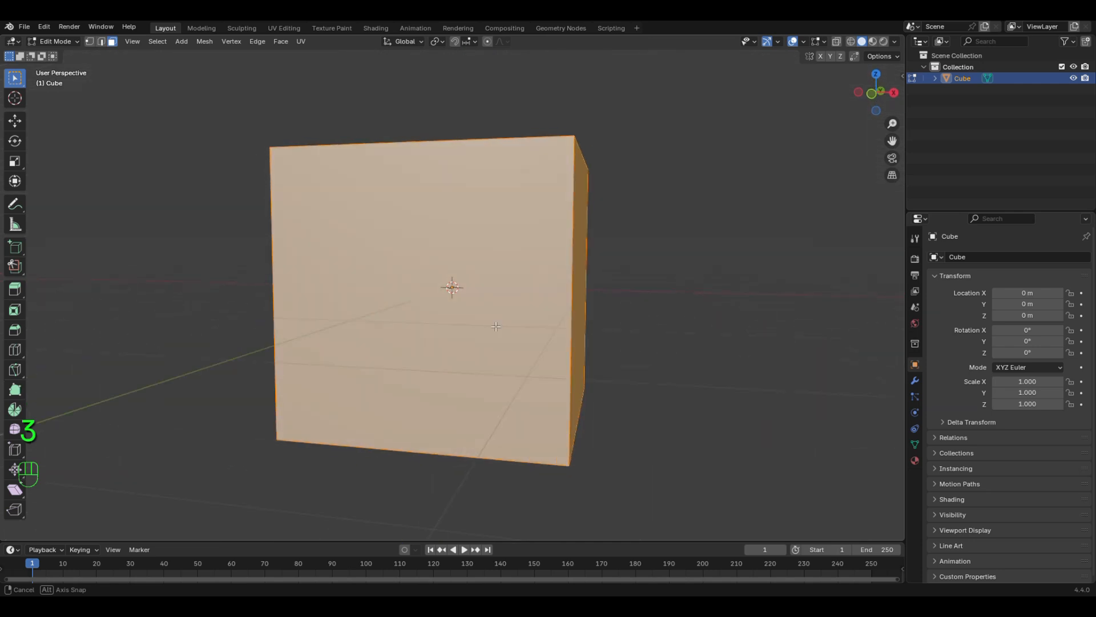
Step: Delete the cube's top and front faces
{"action": "left_click", "coordinate": [530, 332], "text": "shift"}
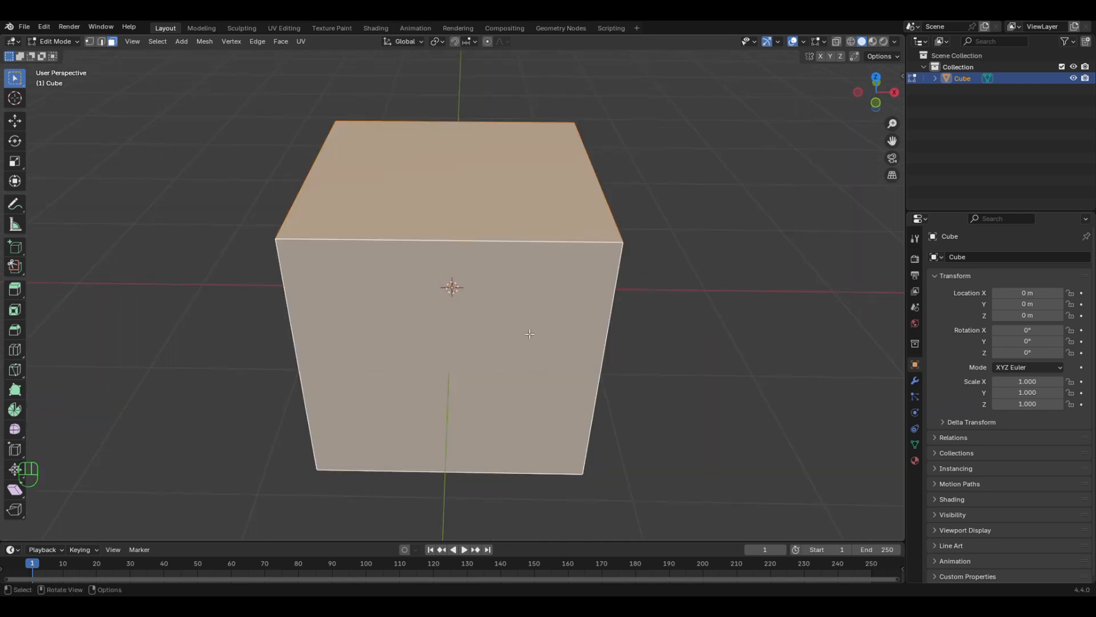
{"action": "key", "text": "x"}
{"action": "left_click", "coordinate": [431, 334]}
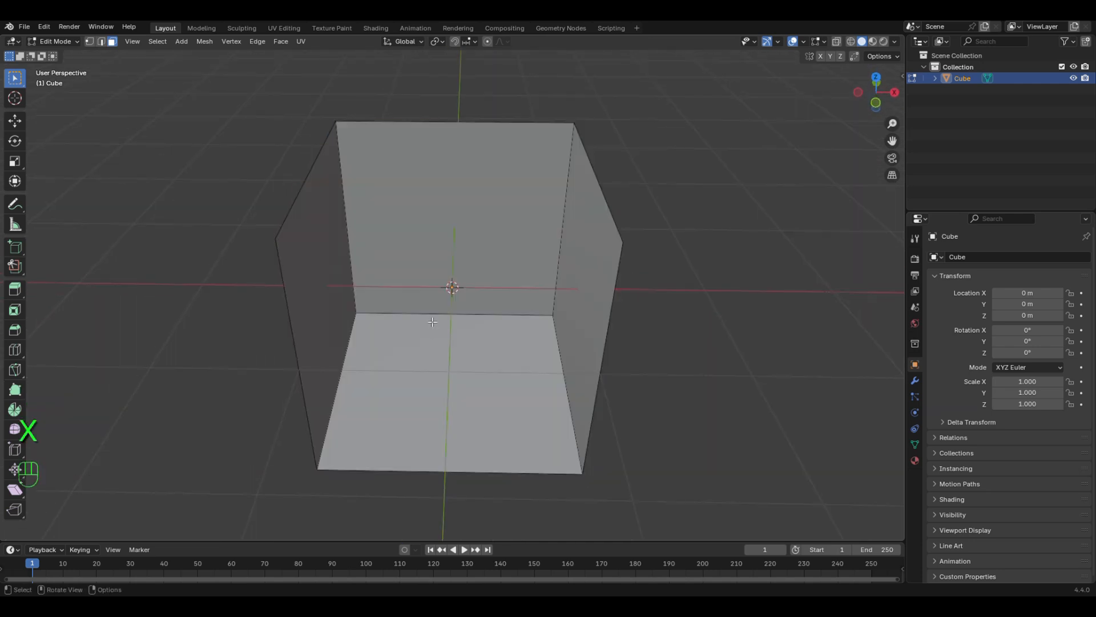
Step: Select the back face and move it outward along the Y axis, lengthening the box by about a quarter
{"action": "middle_click_drag", "start_coordinate": [431, 341], "coordinate": [490, 252]}
{"action": "left_click", "coordinate": [567, 185]}
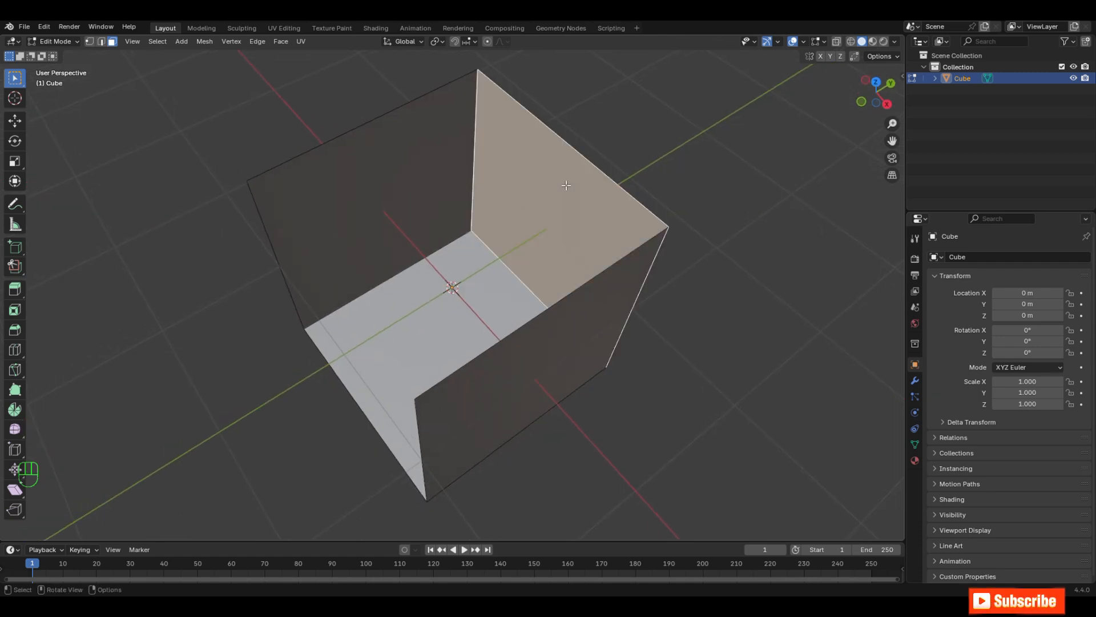
{"action": "middle_click_drag", "start_coordinate": [560, 232], "coordinate": [570, 312]}
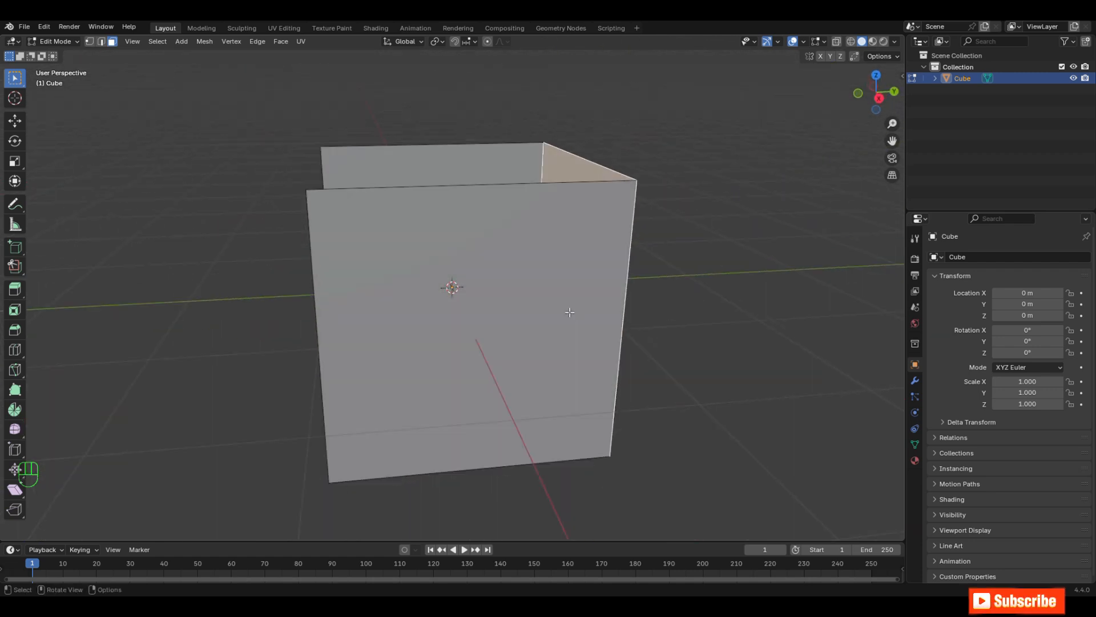
{"action": "key", "text": "KP_3"}
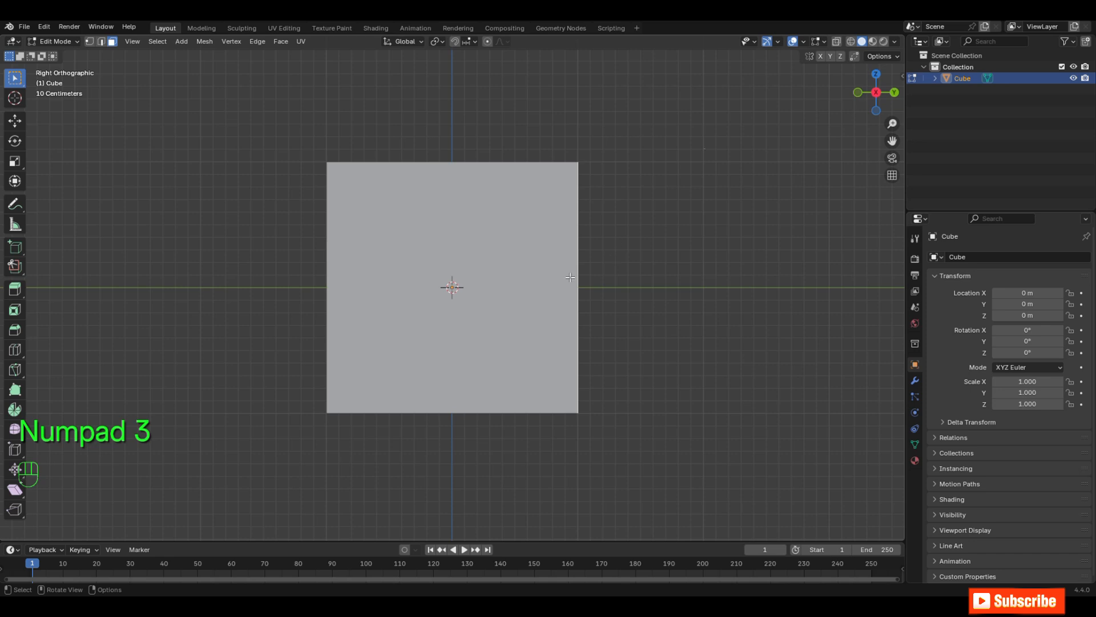
{"action": "left_click", "coordinate": [837, 42]}
{"action": "left_click", "coordinate": [15, 120]}
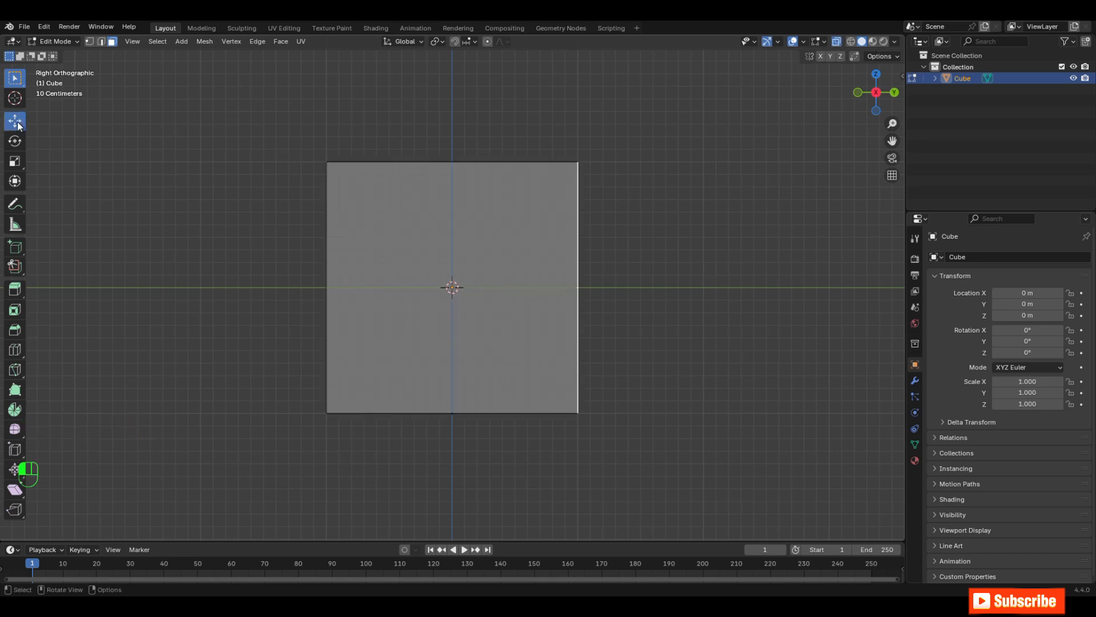
{"action": "left_click_drag", "start_coordinate": [632, 289], "coordinate": [686, 299]}
{"action": "key", "text": "ctrl+z"}
{"action": "key", "text": "ctrl+z"}
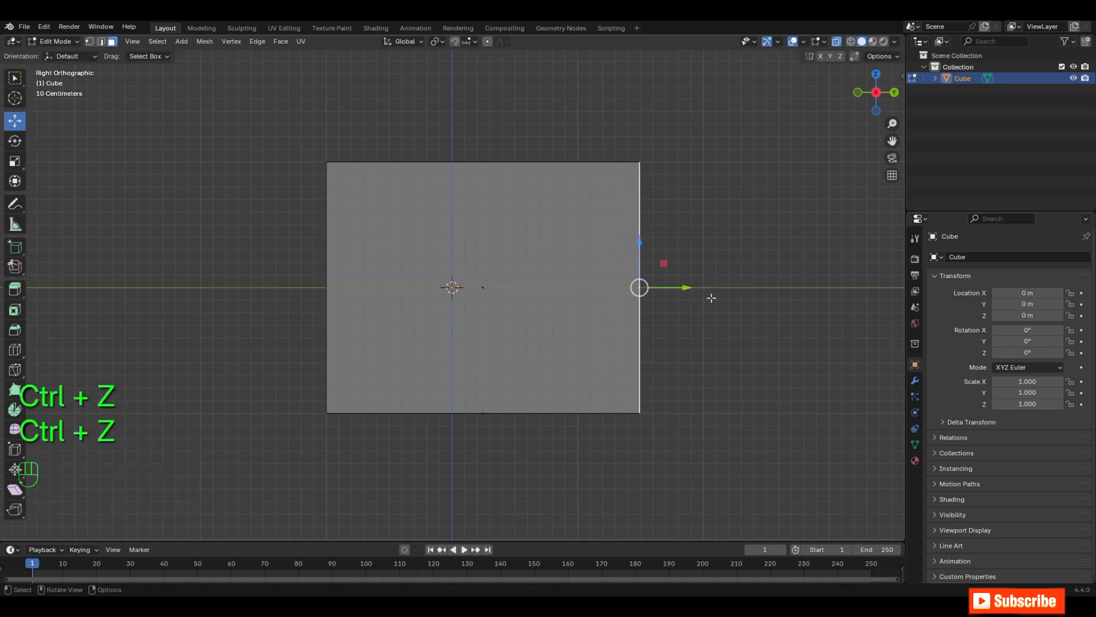
Step: Tilt the back face outward by about 15.6° in the right view and move it about -0.036 m along Y
{"action": "key", "text": "r"}
{"action": "left_click", "coordinate": [708, 317]}
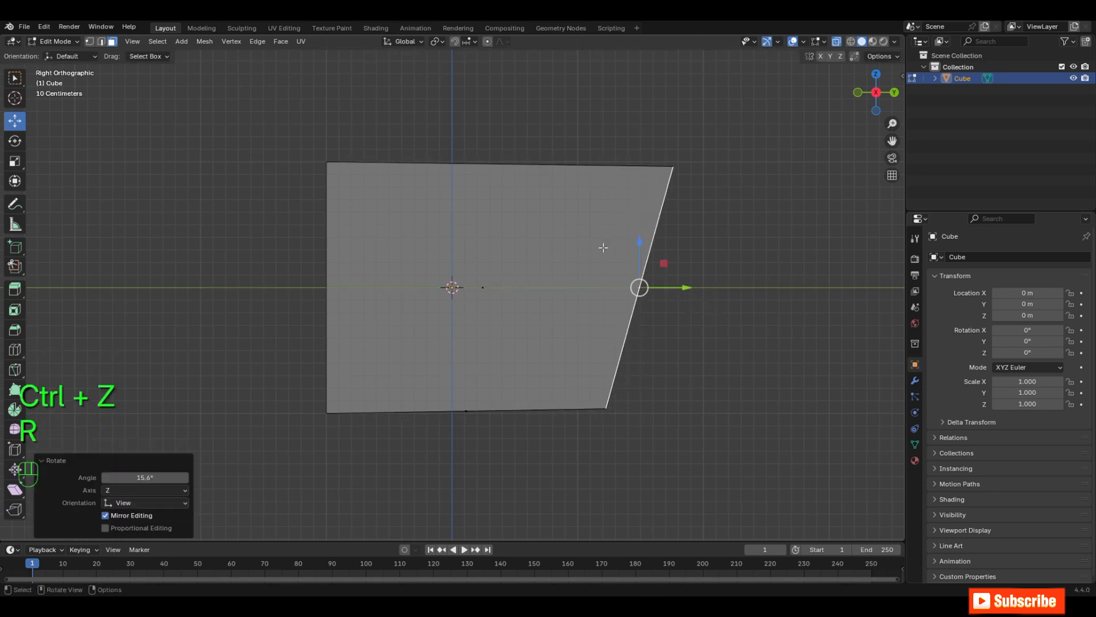
{"action": "left_click", "coordinate": [679, 287]}
{"action": "middle_click_drag", "start_coordinate": [680, 287], "coordinate": [807, 316]}
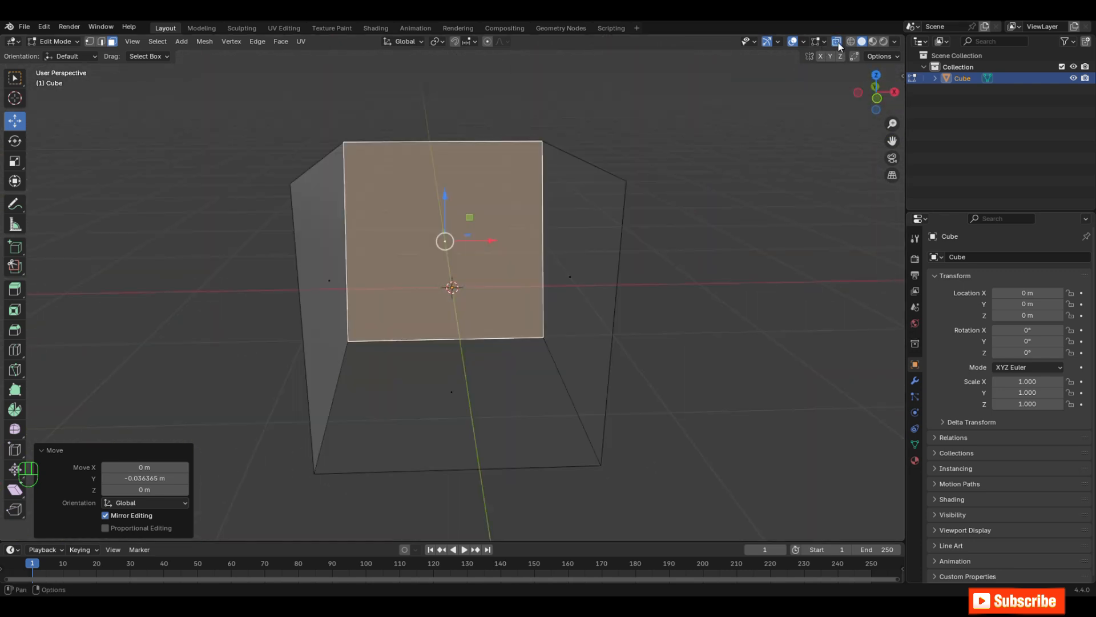
{"action": "left_click", "coordinate": [835, 41]}
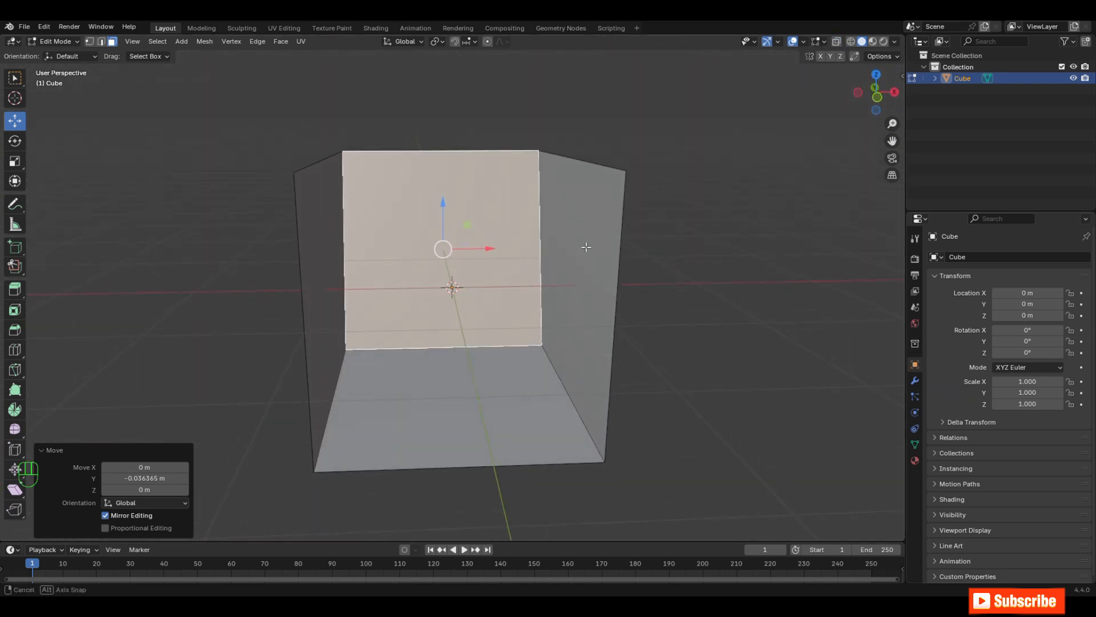
Step: Subdivide all faces of the open box with one cut
{"action": "key", "text": "a"}
{"action": "middle_click_drag", "start_coordinate": [457, 366], "coordinate": [464, 371]}
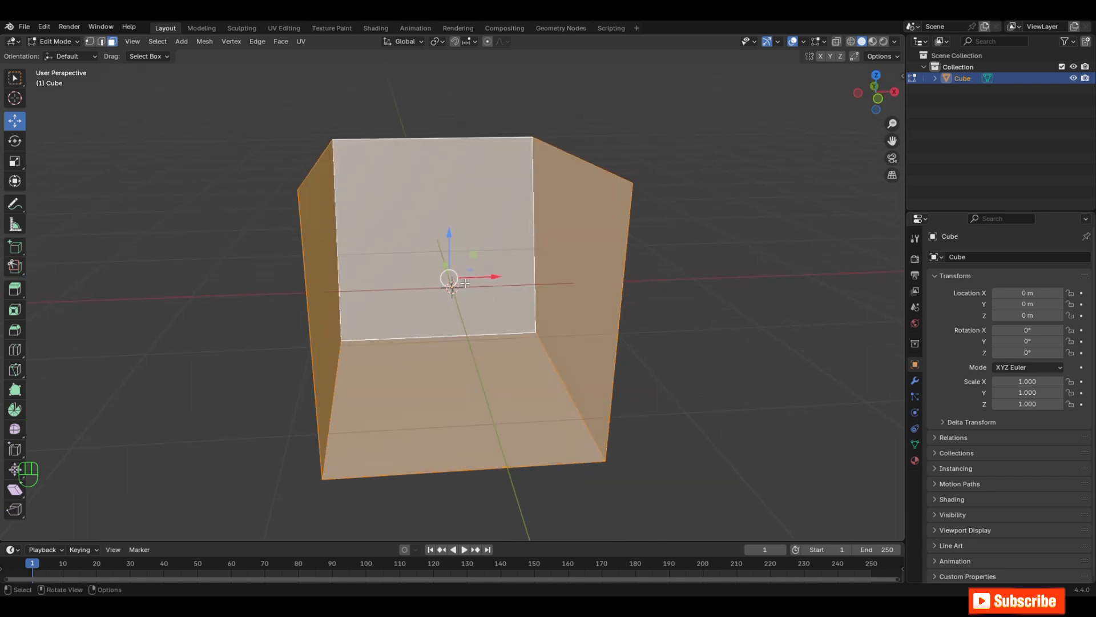
{"action": "right_click", "coordinate": [479, 276]}
{"action": "left_click", "coordinate": [434, 294]}
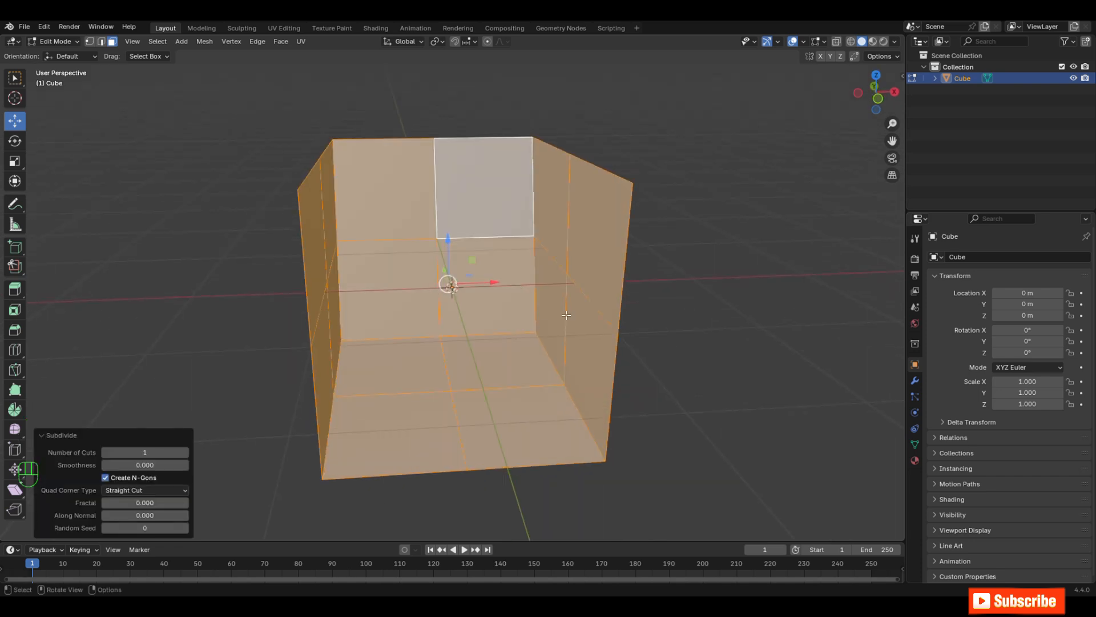
Step: Select the edges of the floor's rear half with X-ray on and lower them about 0.024 m along Z
{"action": "middle_click_drag", "start_coordinate": [566, 315], "coordinate": [468, 298]}
{"action": "key", "text": "KP_3"}
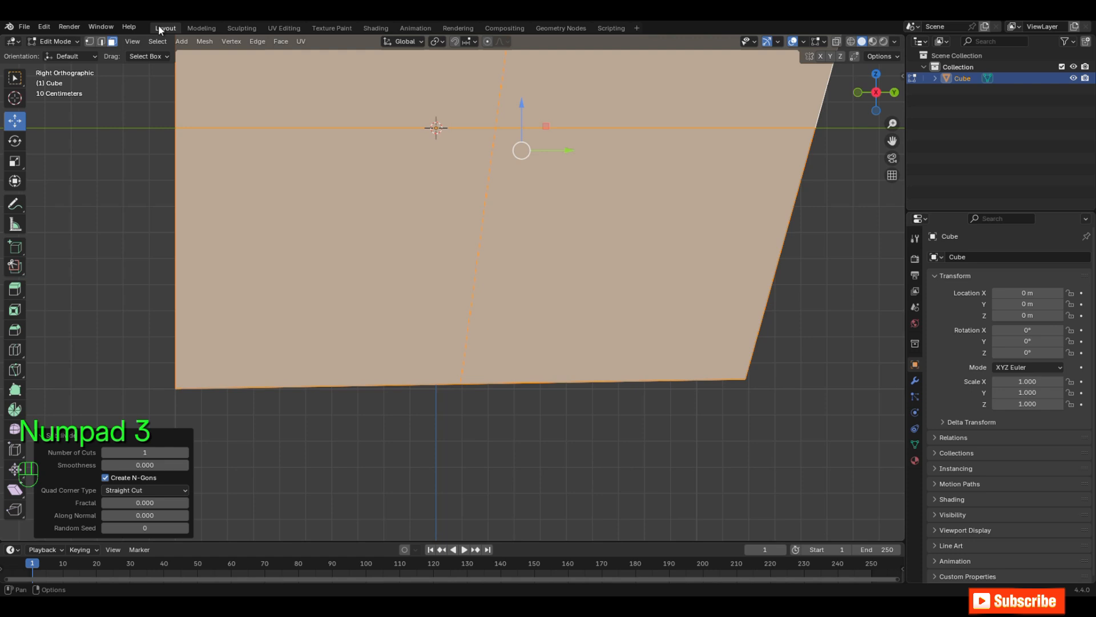
{"action": "middle_click_drag", "start_coordinate": [779, 281], "coordinate": [634, 386]}
{"action": "key", "text": "2"}
{"action": "left_click", "coordinate": [686, 441]}
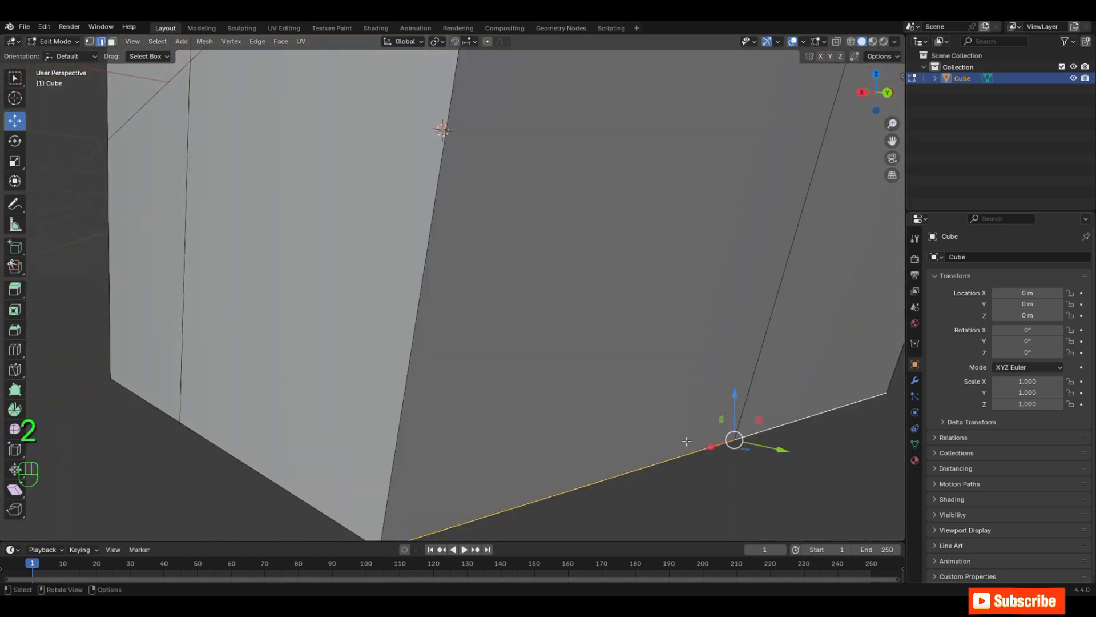
{"action": "key", "text": "KP_3"}
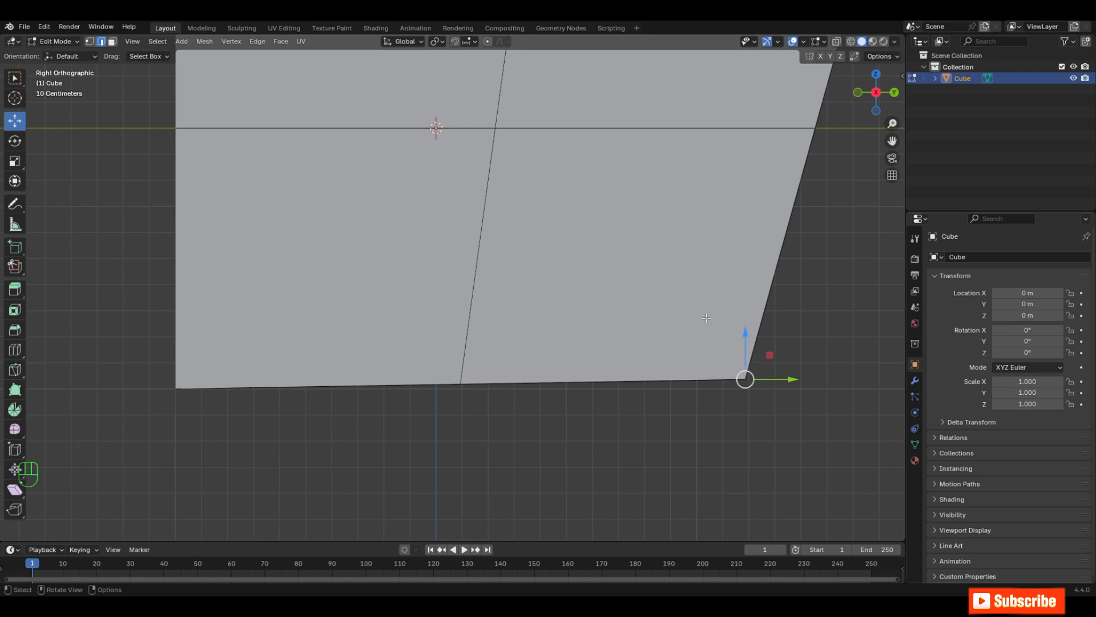
{"action": "middle_click_drag", "start_coordinate": [769, 319], "coordinate": [685, 325]}
{"action": "left_click", "coordinate": [837, 41]}
{"action": "left_click_drag", "start_coordinate": [800, 427], "coordinate": [363, 297]}
{"action": "left_click_drag", "start_coordinate": [604, 342], "coordinate": [603, 351]}
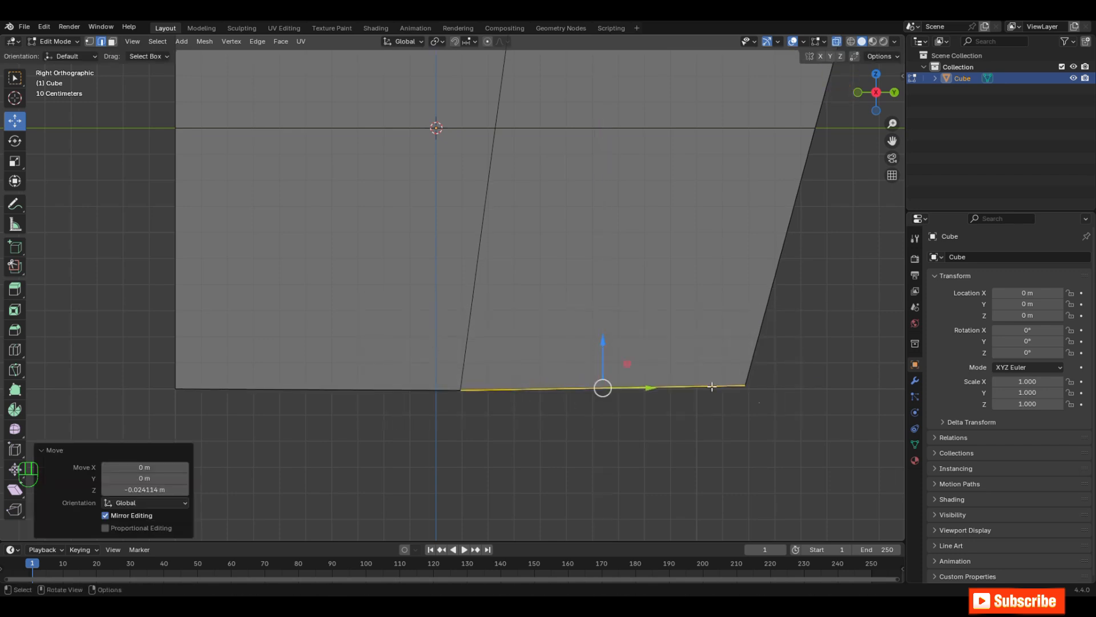
Step: Lower the rear bottom edge of the floor about 0.011 m along Z to level it
{"action": "left_click_drag", "start_coordinate": [808, 434], "coordinate": [714, 312]}
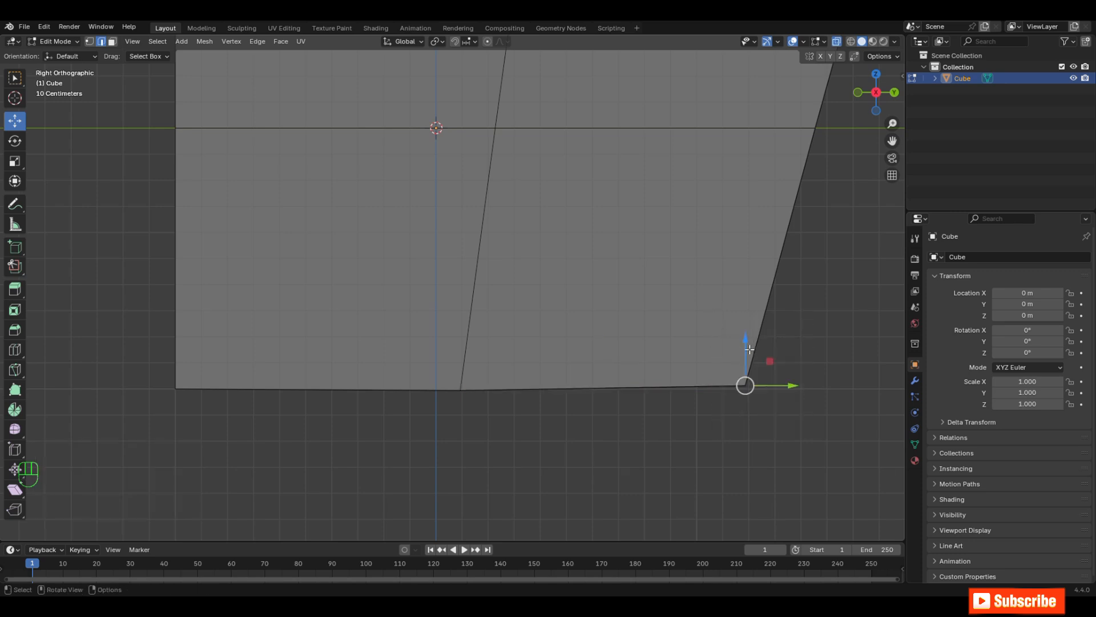
{"action": "left_click_drag", "start_coordinate": [749, 349], "coordinate": [746, 355]}
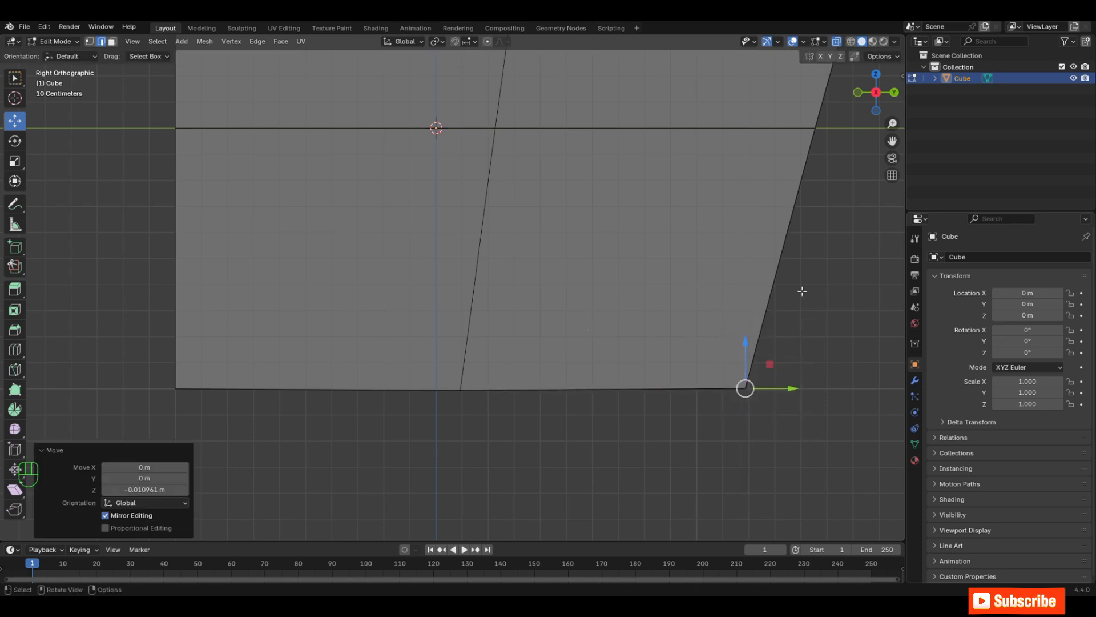
{"action": "middle_click_drag", "start_coordinate": [802, 291], "coordinate": [720, 359]}
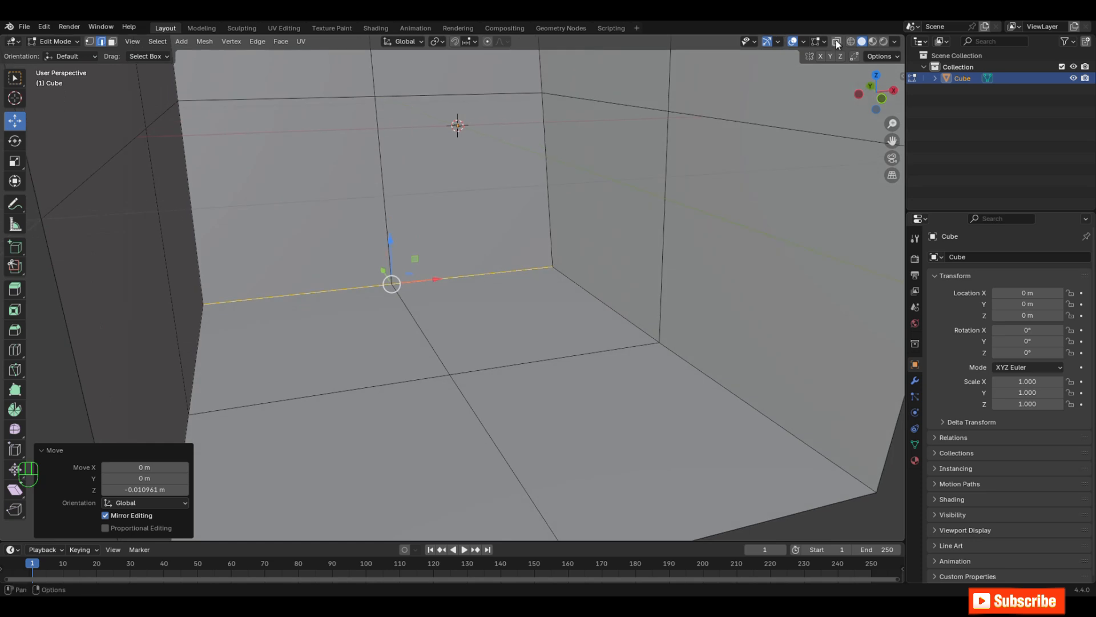
Step: Select the upper front face on both side walls and lower them along Z to form armrests
{"action": "middle_click_drag", "start_coordinate": [720, 189], "coordinate": [701, 201]}
{"action": "key", "text": "Tab"}
{"action": "key", "text": "3"}
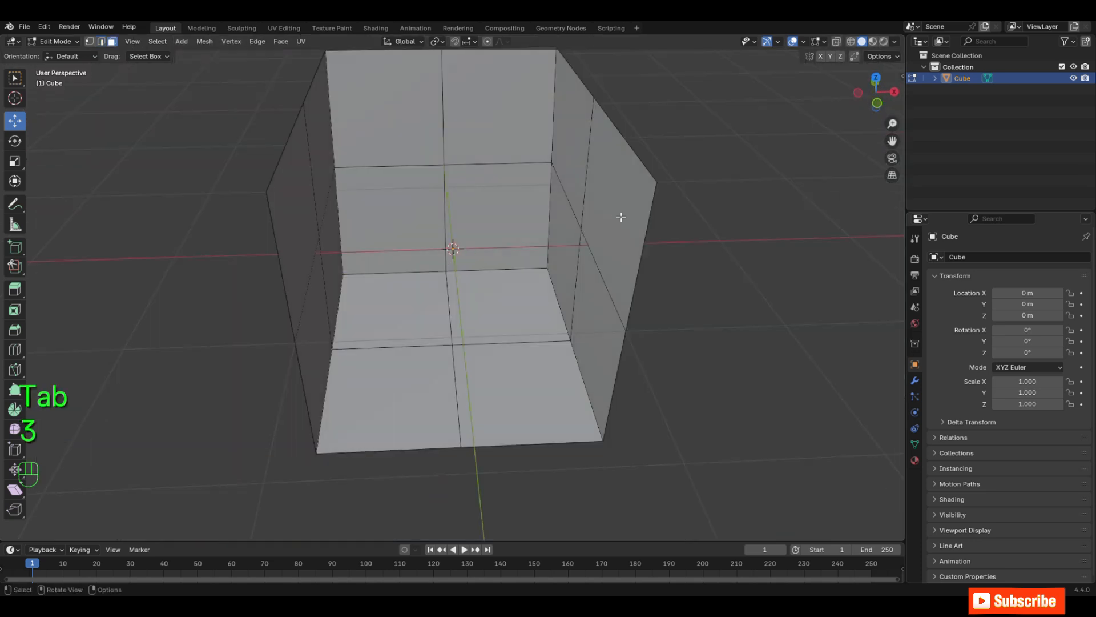
{"action": "left_click", "coordinate": [621, 216]}
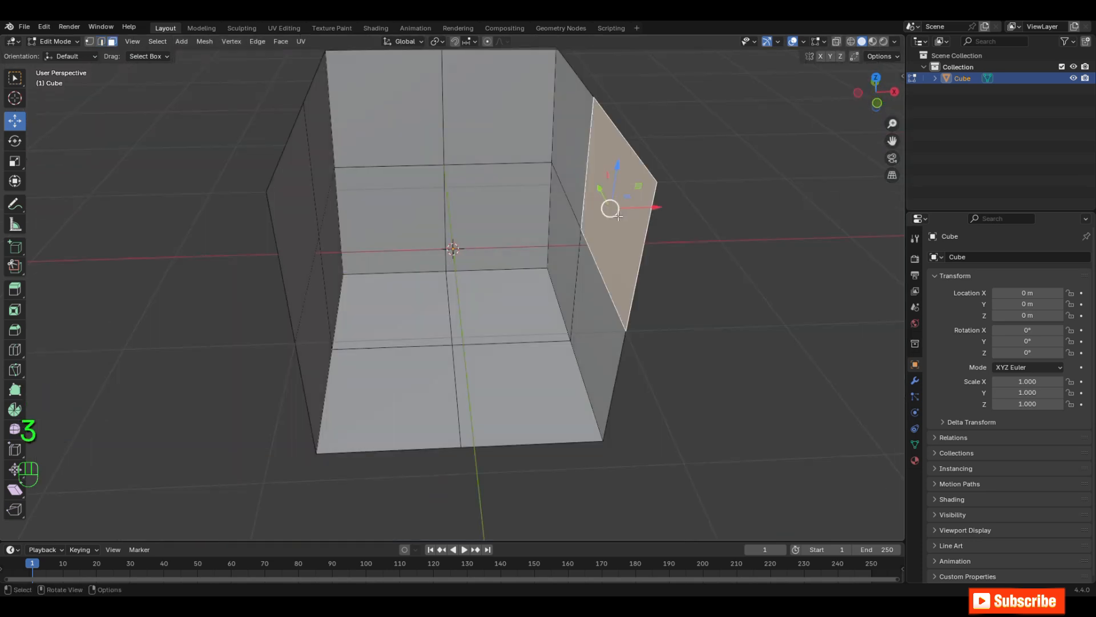
{"action": "left_click", "coordinate": [311, 232], "text": "shift"}
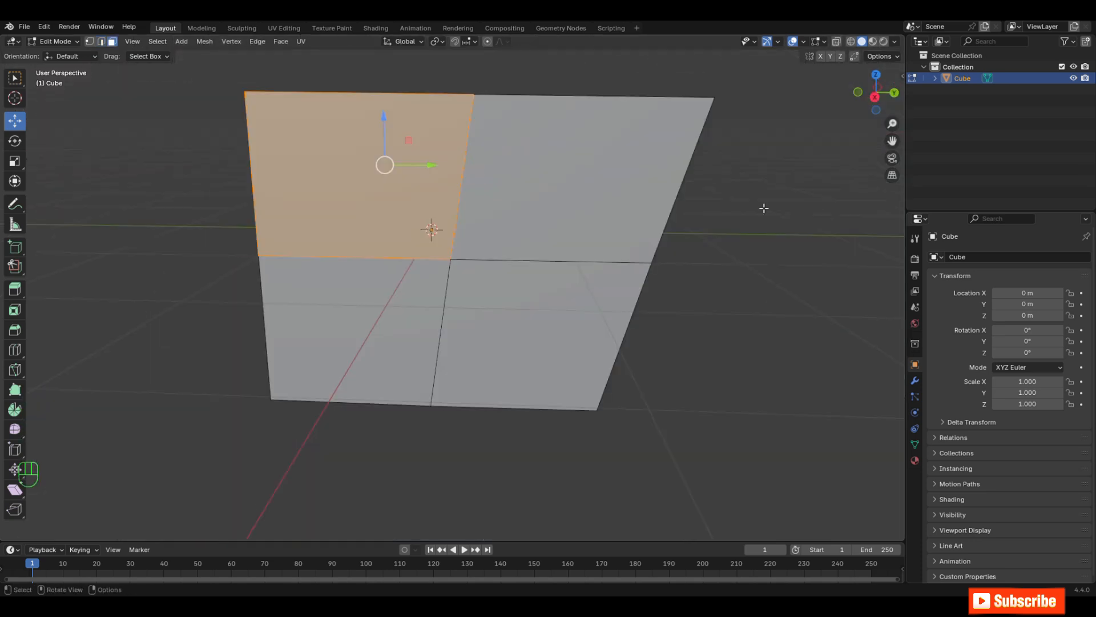
{"action": "key", "text": "KP_3"}
{"action": "left_click_drag", "start_coordinate": [892, 141], "coordinate": [937, 225]}
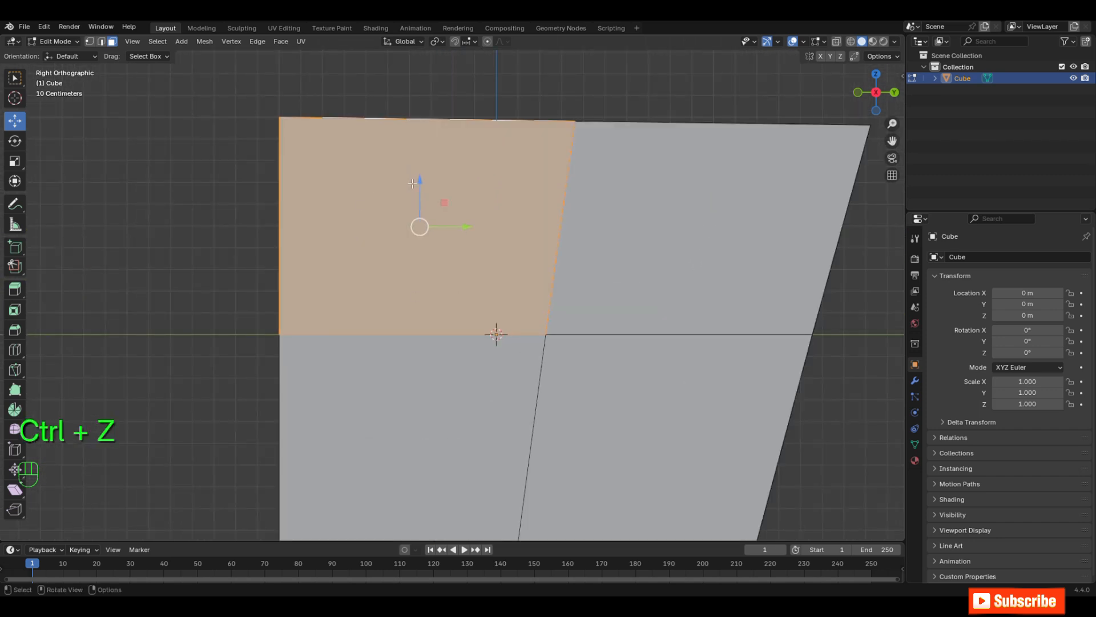
{"action": "left_click_drag", "start_coordinate": [413, 183], "coordinate": [413, 286]}
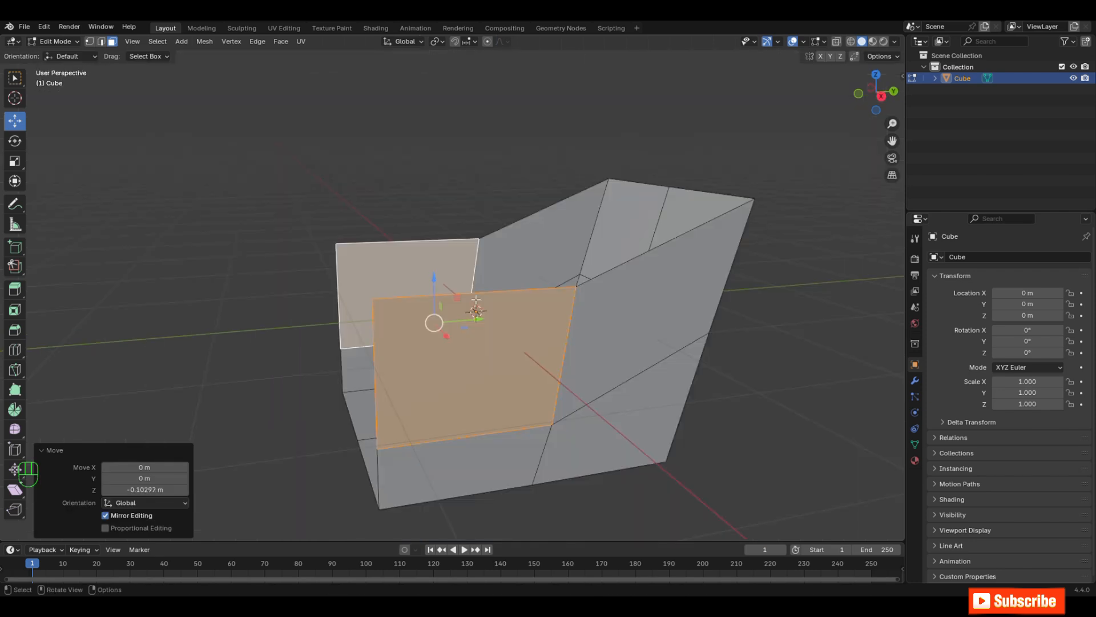
Step: Select the top edges of both armrests and shift them about 0.195 m along Y toward the backrest
{"action": "key", "text": "2"}
{"action": "left_click", "coordinate": [479, 293]}
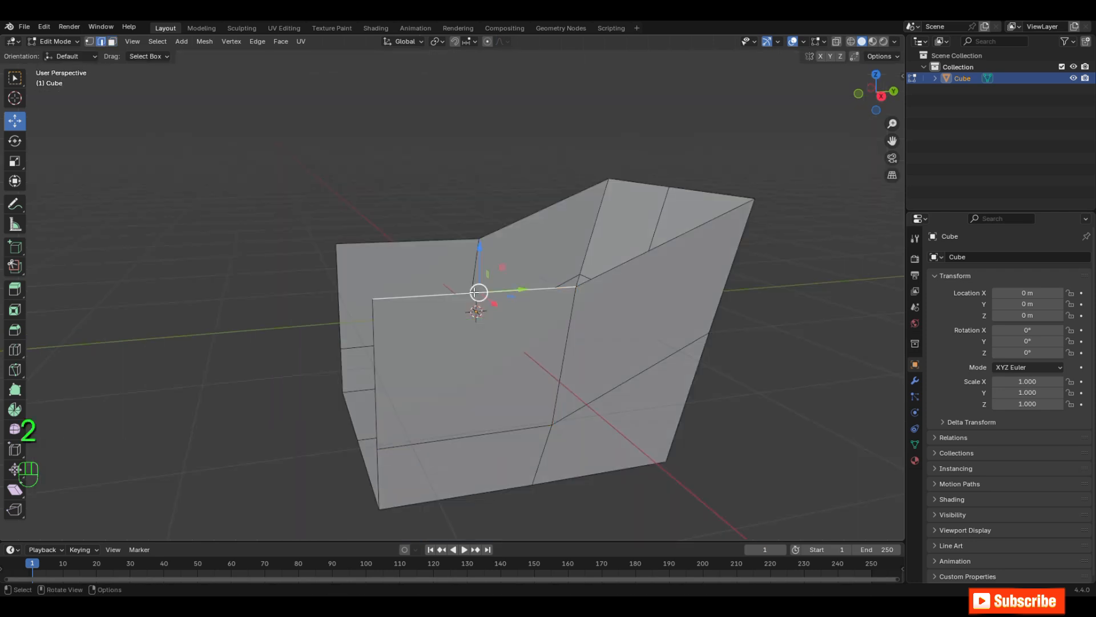
{"action": "left_click", "coordinate": [427, 245], "text": "shift"}
{"action": "middle_click_drag", "start_coordinate": [428, 247], "coordinate": [408, 231]}
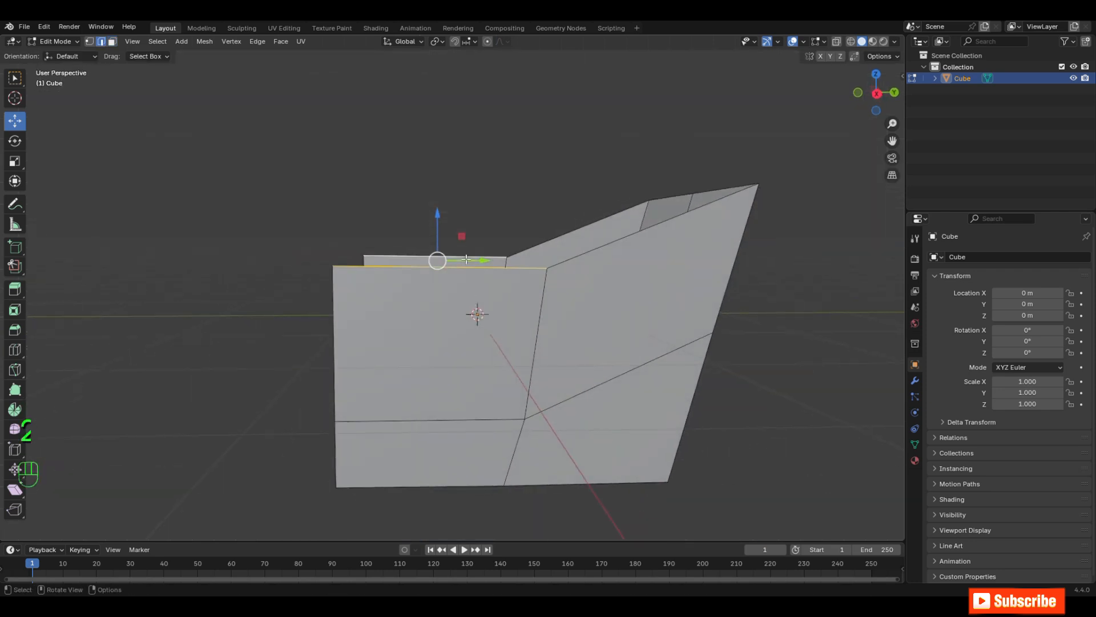
{"action": "left_click_drag", "start_coordinate": [481, 262], "coordinate": [505, 278]}
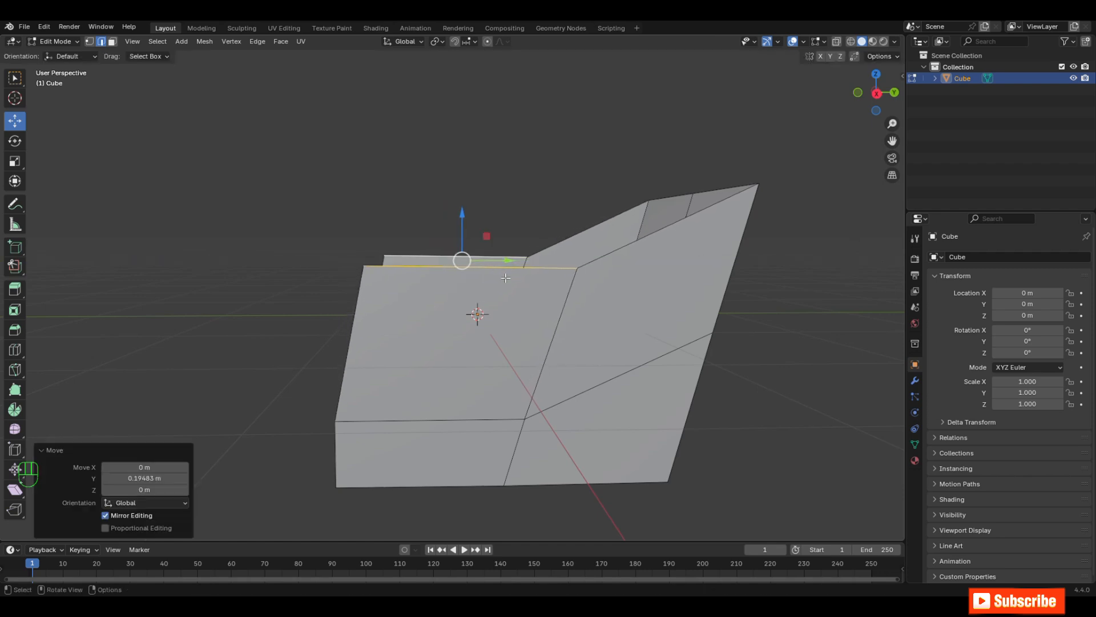
Step: Select the two edges where the seat meets the backrest and return to Object Mode
{"action": "key", "text": "KP_1"}
{"action": "key", "text": "Tab"}
{"action": "key", "text": "Tab"}
{"action": "left_click", "coordinate": [495, 358]}
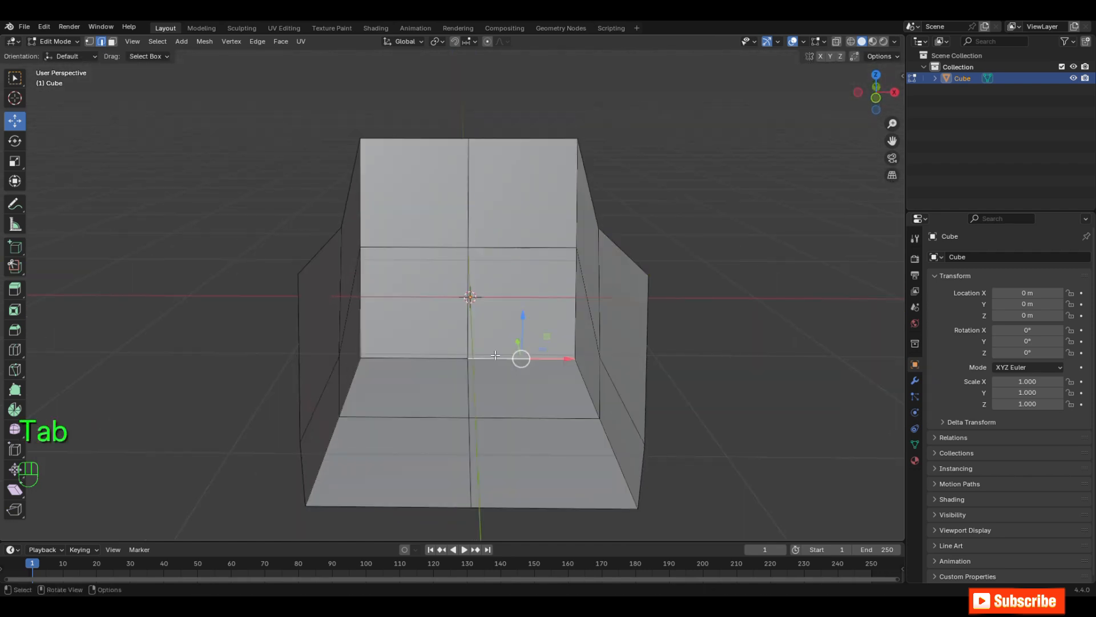
{"action": "left_click", "coordinate": [423, 353], "text": "shift"}
{"action": "middle_click_drag", "start_coordinate": [423, 353], "coordinate": [387, 369]}
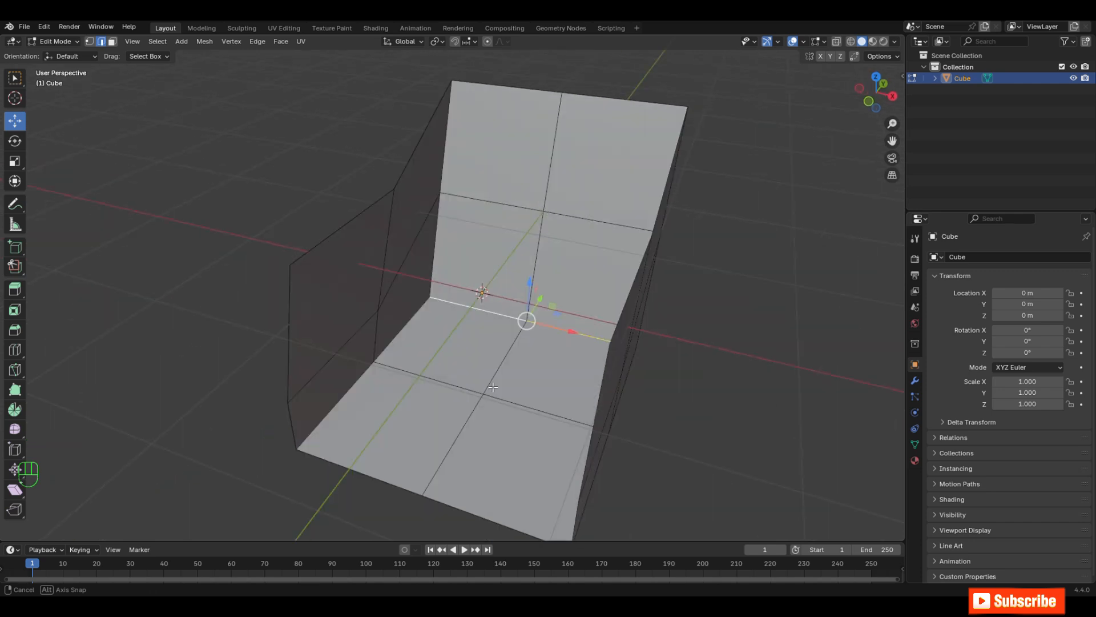
{"action": "scroll", "coordinate": [394, 365], "scroll_direction": "up", "scroll_amount": 3}
{"action": "left_click_drag", "start_coordinate": [573, 314], "coordinate": [572, 329]}
{"action": "middle_click_drag", "start_coordinate": [594, 360], "coordinate": [566, 370]}
{"action": "key", "text": "Tab"}
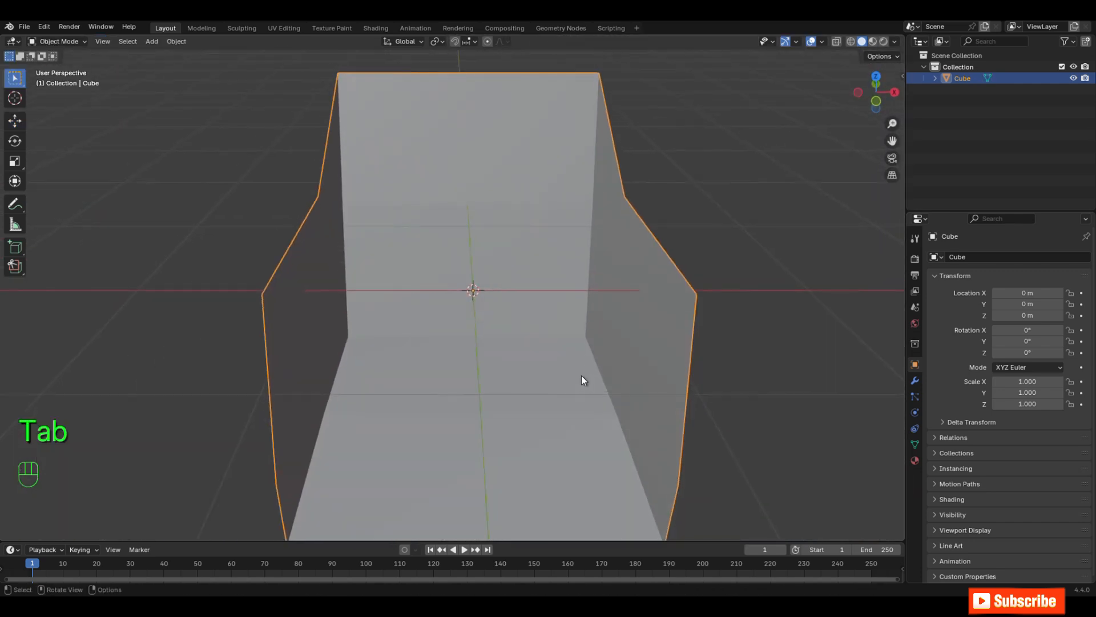
Step: Add a level 2 subdivision surface to the chair body and shade it smooth
{"action": "key", "text": "ctrl+z"}
{"action": "key", "text": "ctrl+2"}
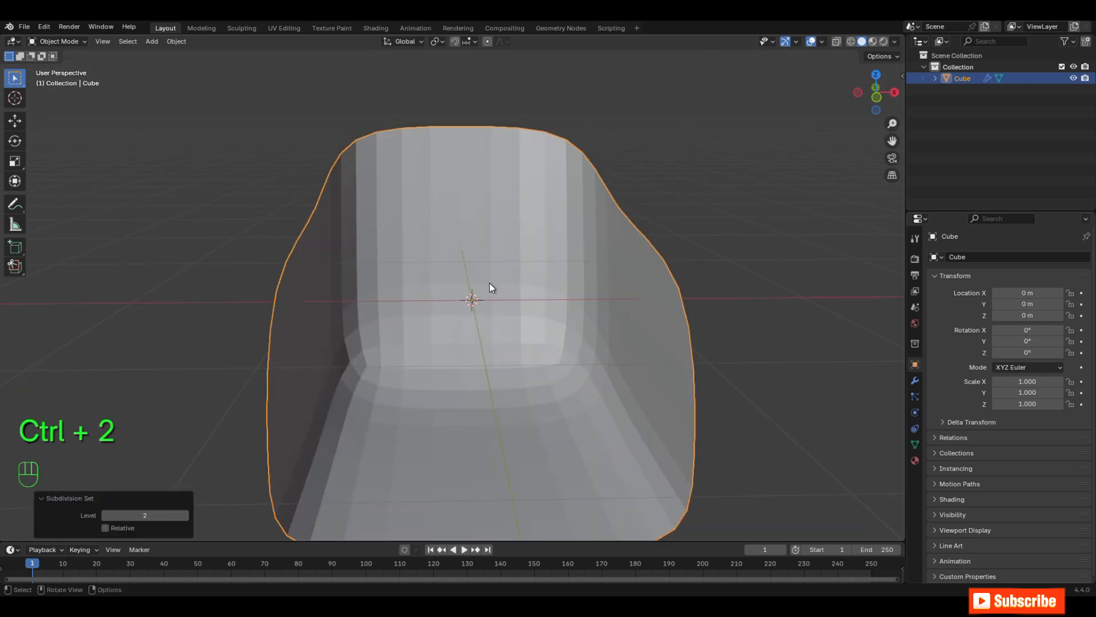
{"action": "right_click", "coordinate": [496, 246]}
{"action": "left_click", "coordinate": [496, 245]}
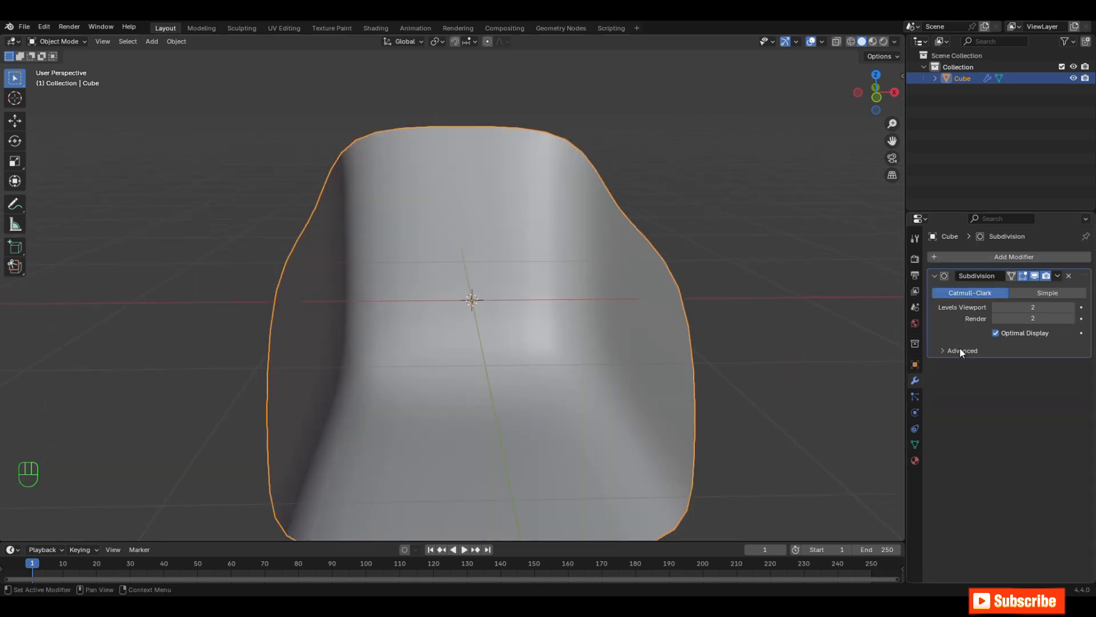
Step: Add a Solidify modifier to the chair body with a thickness of 0.1 m
{"action": "left_click", "coordinate": [1017, 258]}
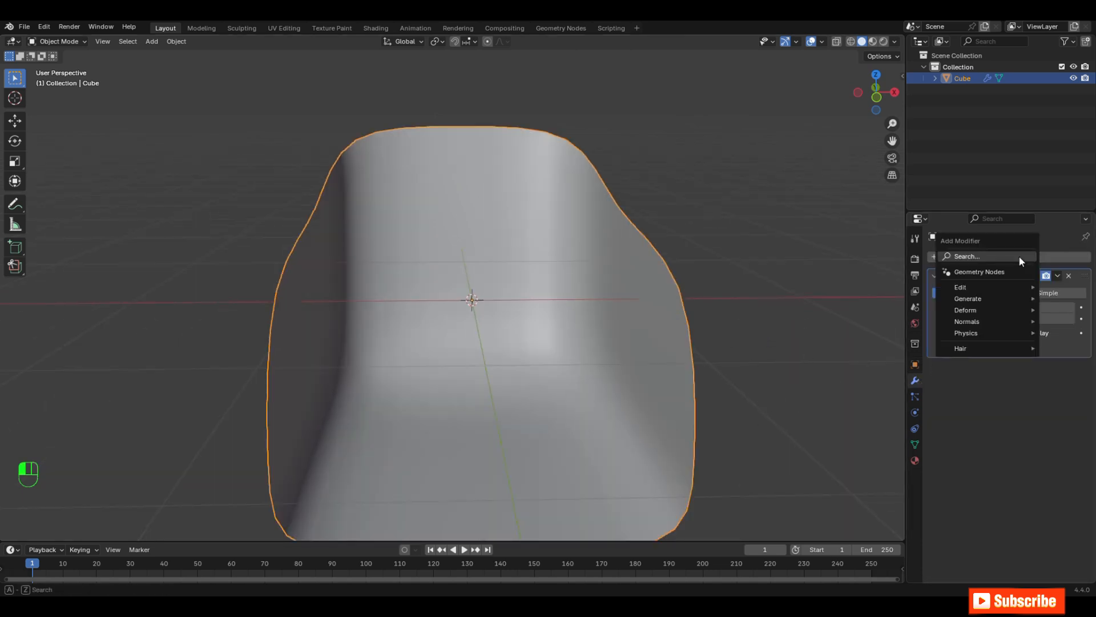
{"action": "mouse_move", "coordinate": [963, 302]}
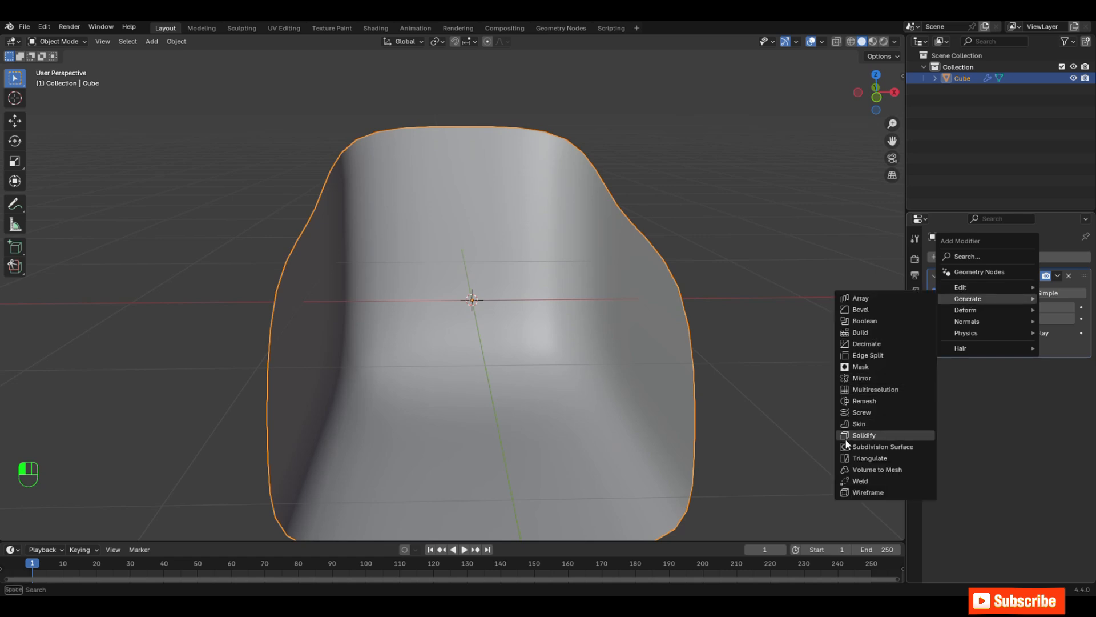
{"action": "left_click", "coordinate": [882, 435]}
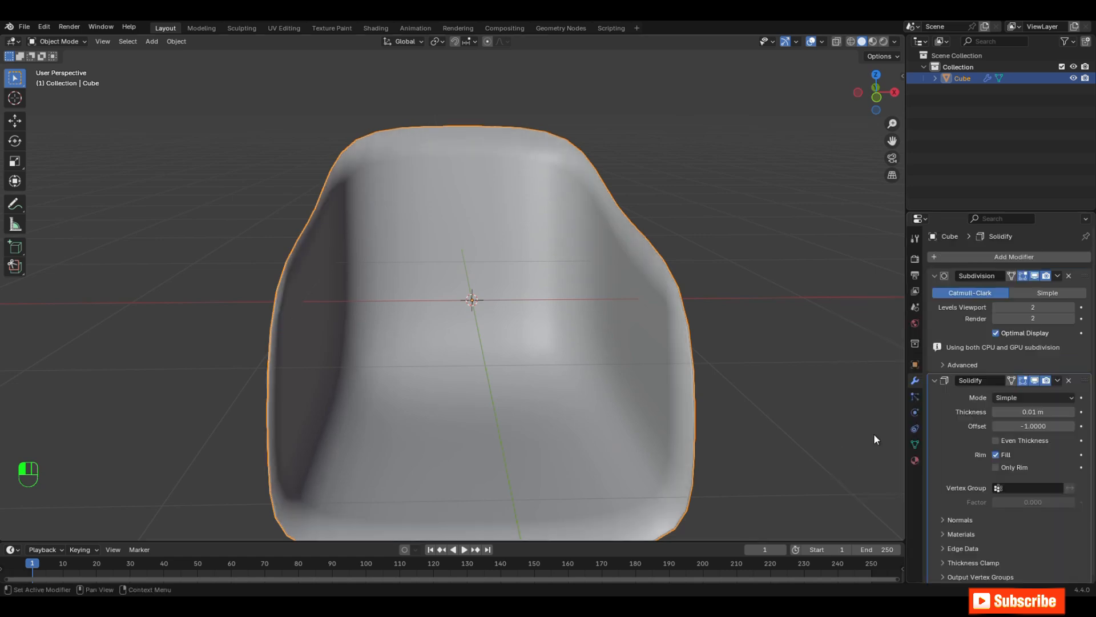
{"action": "left_click", "coordinate": [1036, 412]}
{"action": "type", "text": "0"}
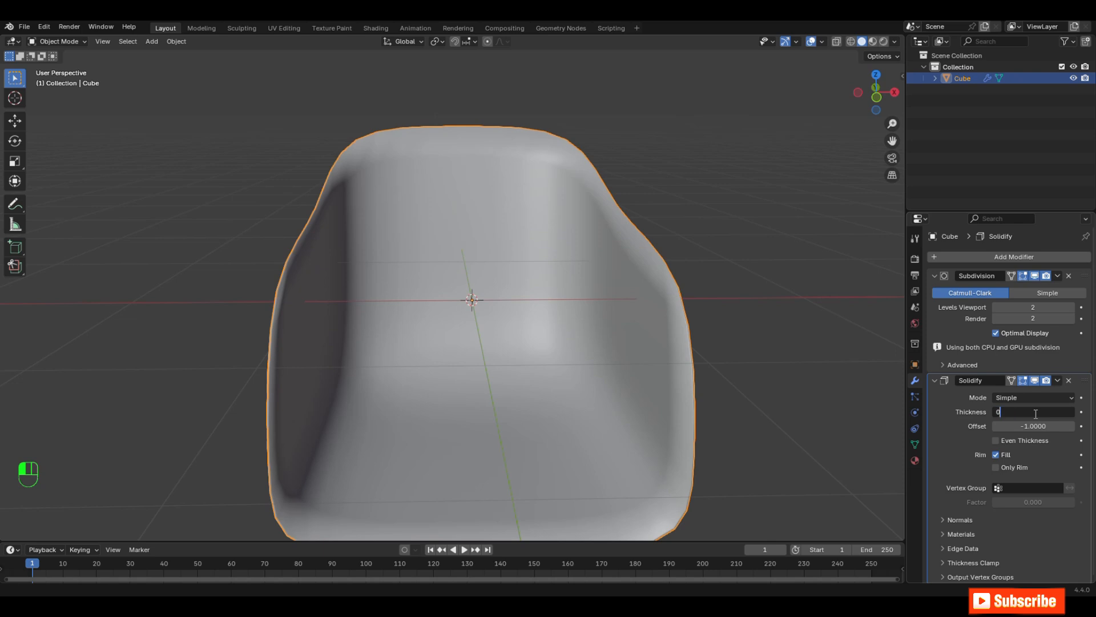
{"action": "key", "text": "Return"}
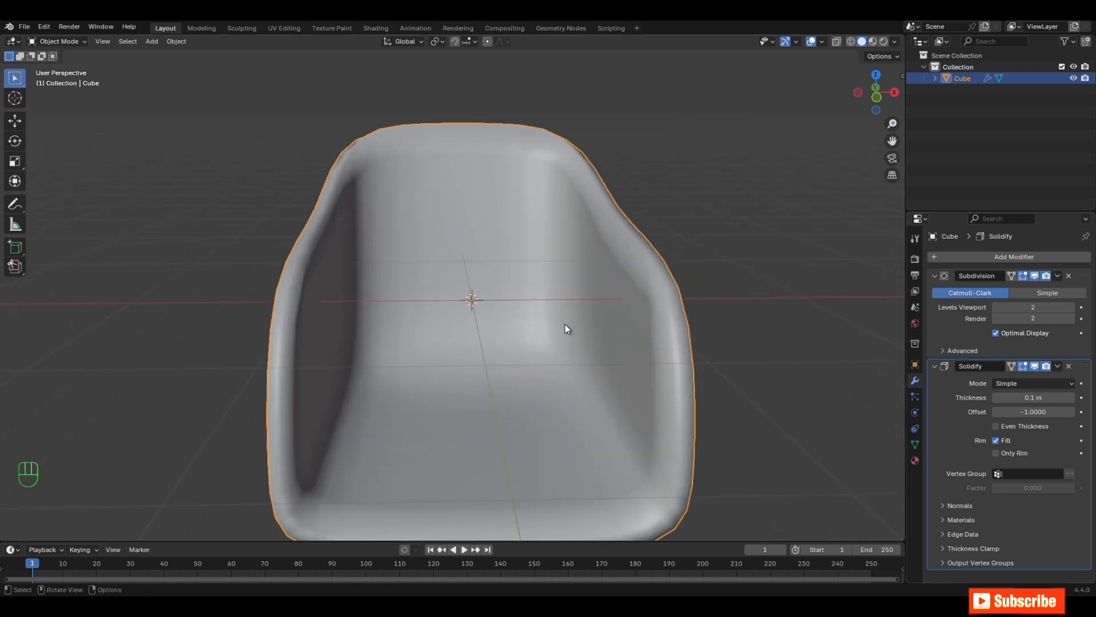
Step: Shade the chair body flat and apply its Subdivision and Solidify modifiers
{"action": "scroll", "coordinate": [514, 251], "scroll_direction": "up", "scroll_amount": 2}
{"action": "right_click", "coordinate": [458, 175]}
{"action": "left_click", "coordinate": [458, 175]}
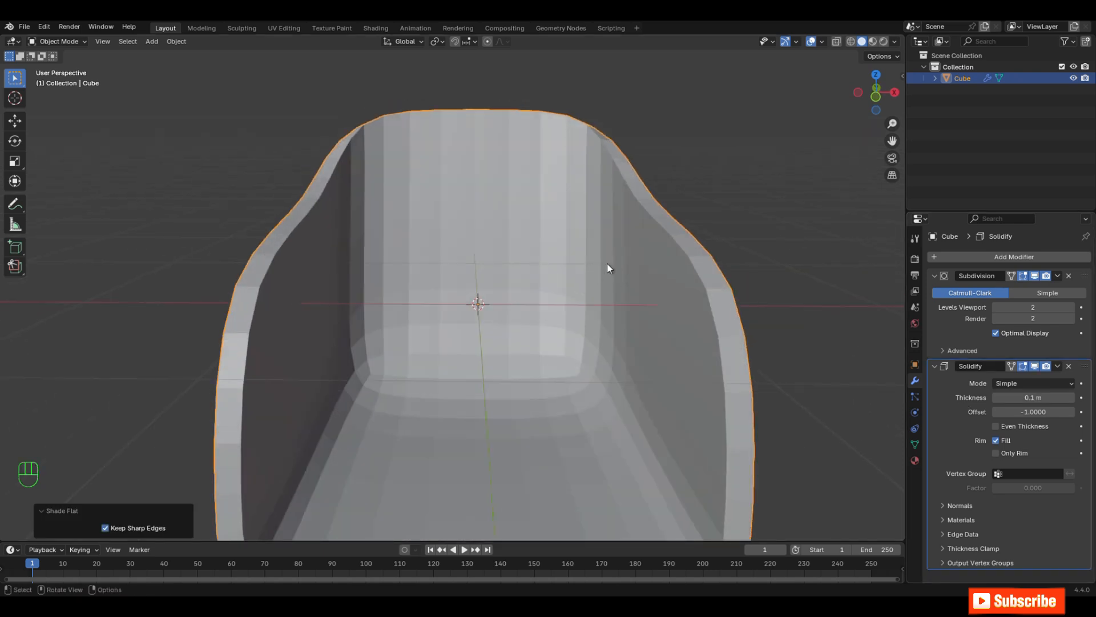
{"action": "left_click", "coordinate": [1057, 276]}
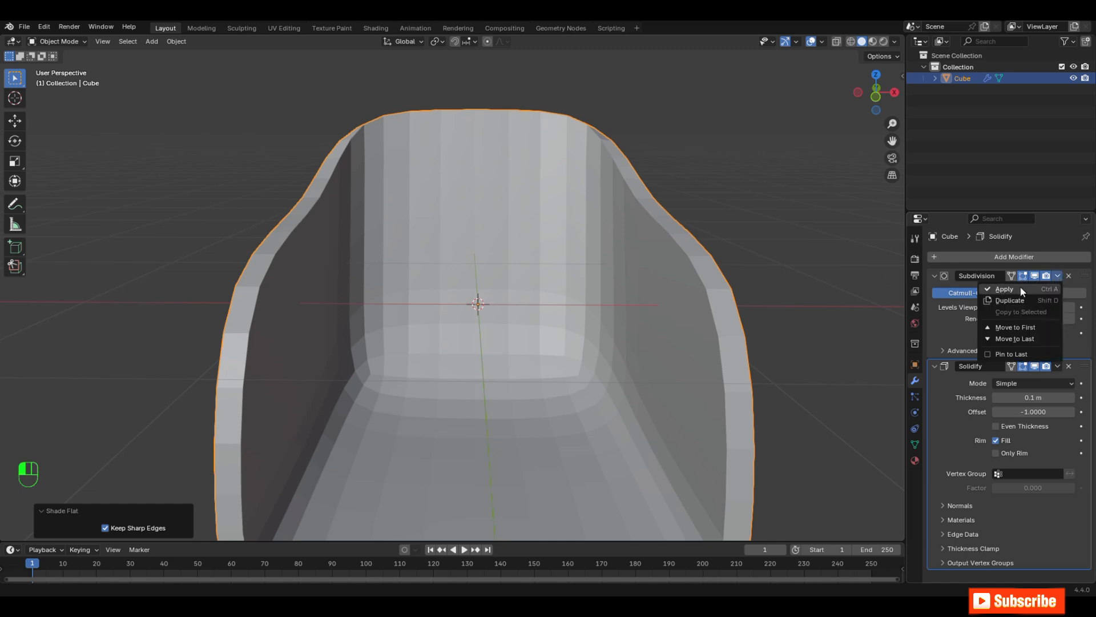
{"action": "left_click", "coordinate": [1008, 289]}
{"action": "left_click", "coordinate": [1057, 275]}
{"action": "left_click", "coordinate": [1006, 289]}
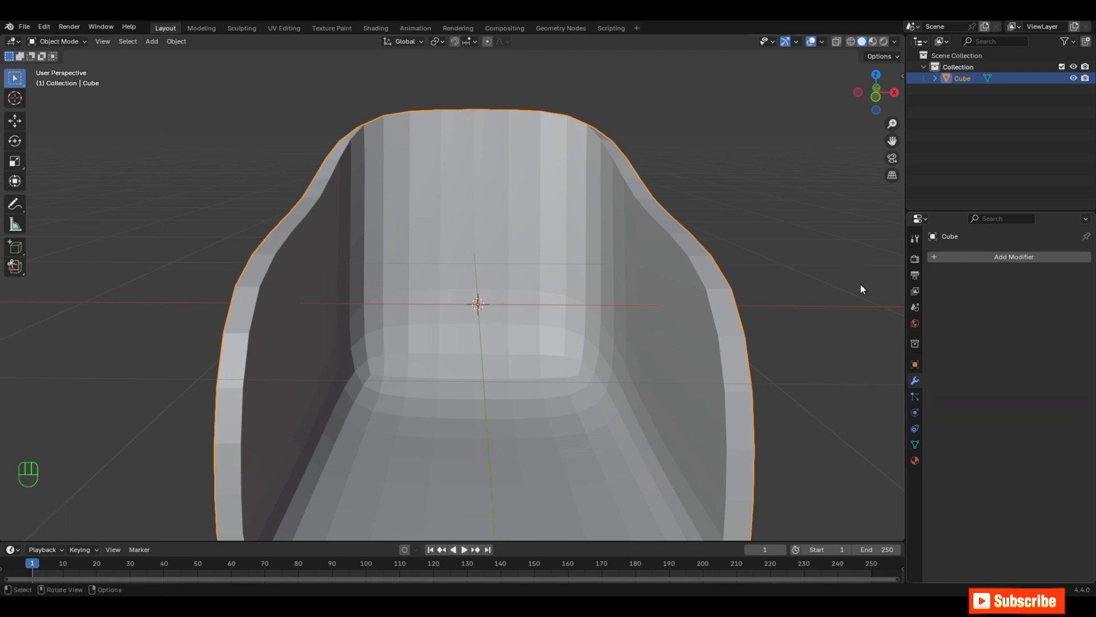
Step: Enter Edit Mode and add one centred loop cut running along the rim of the chair shell
{"action": "key", "text": "Tab"}
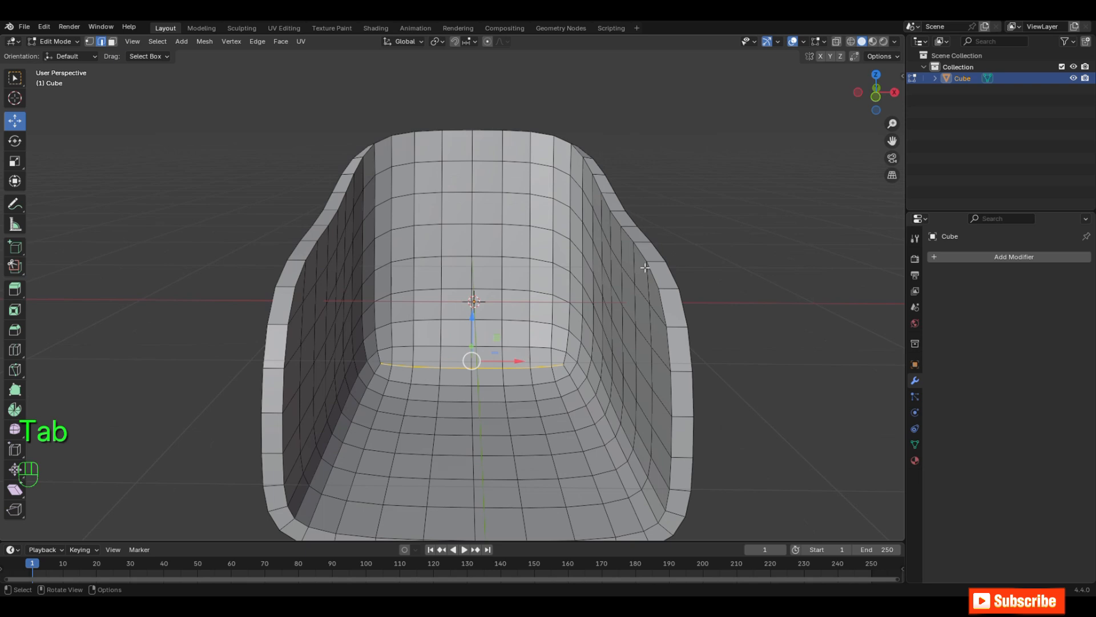
{"action": "key", "text": "ctrl+r"}
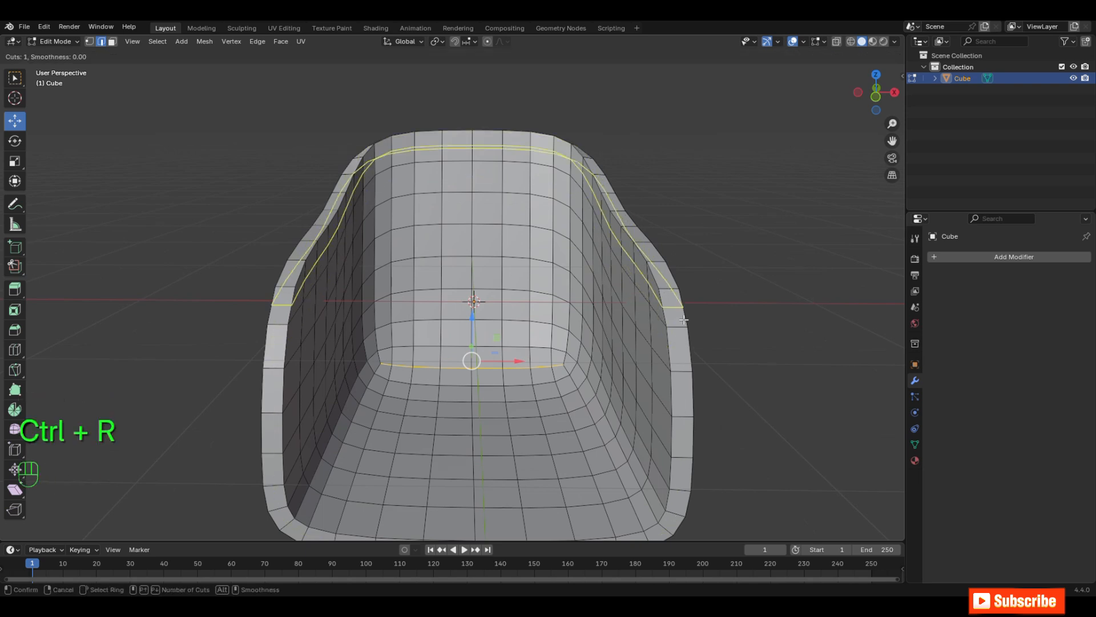
{"action": "left_click", "coordinate": [681, 331]}
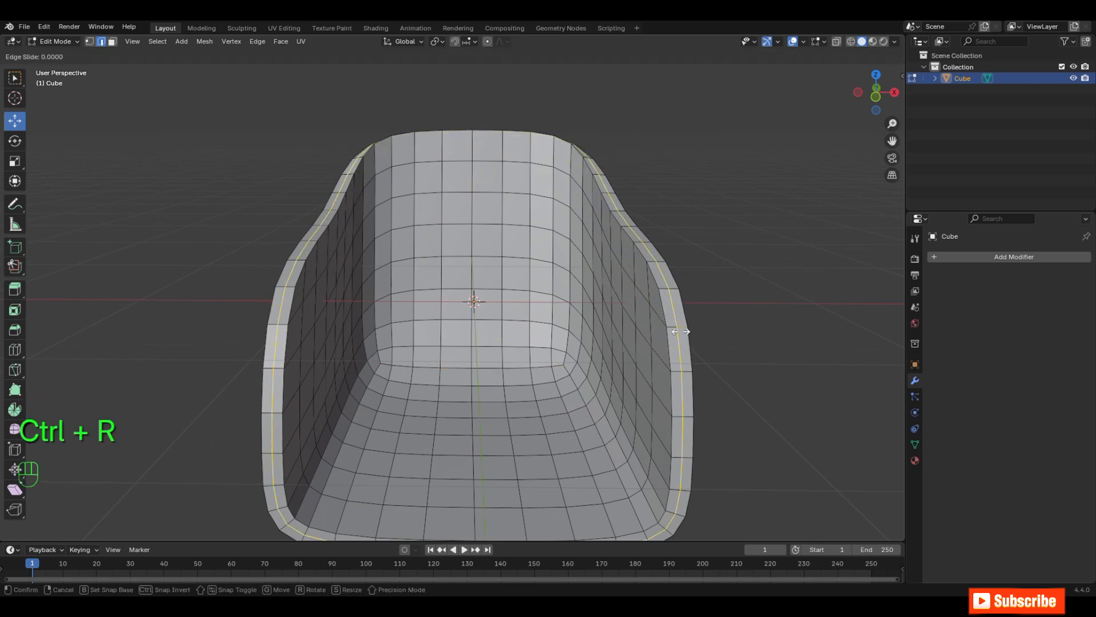
{"action": "right_click", "coordinate": [681, 331]}
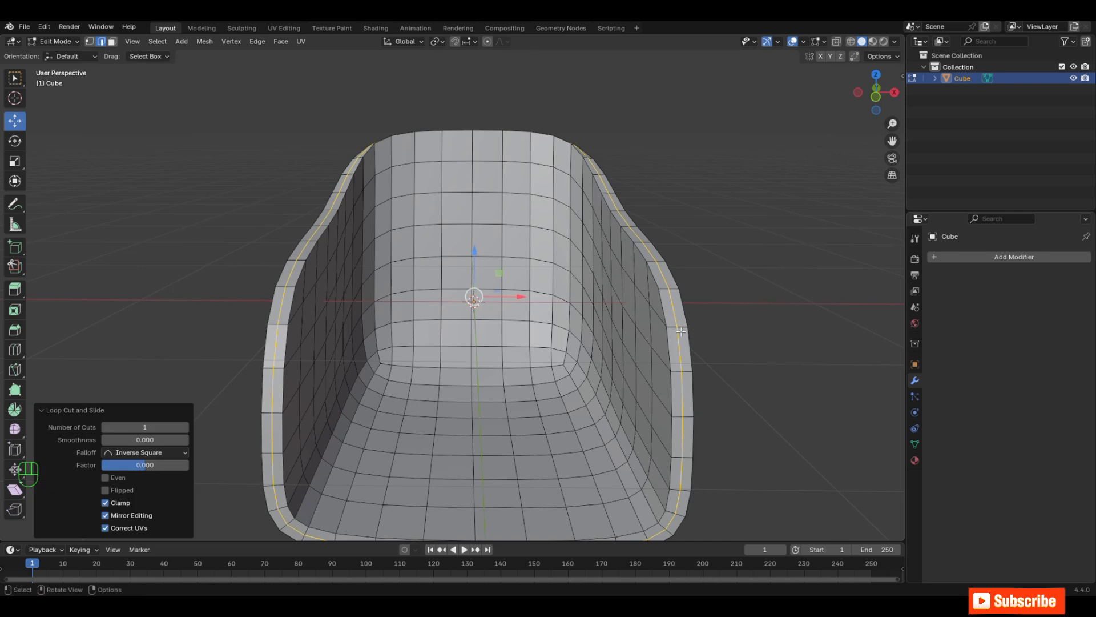
Step: Push the rim's new edge loop outward by about 0.067 m with Shrink/Fatten
{"action": "left_click", "coordinate": [204, 42]}
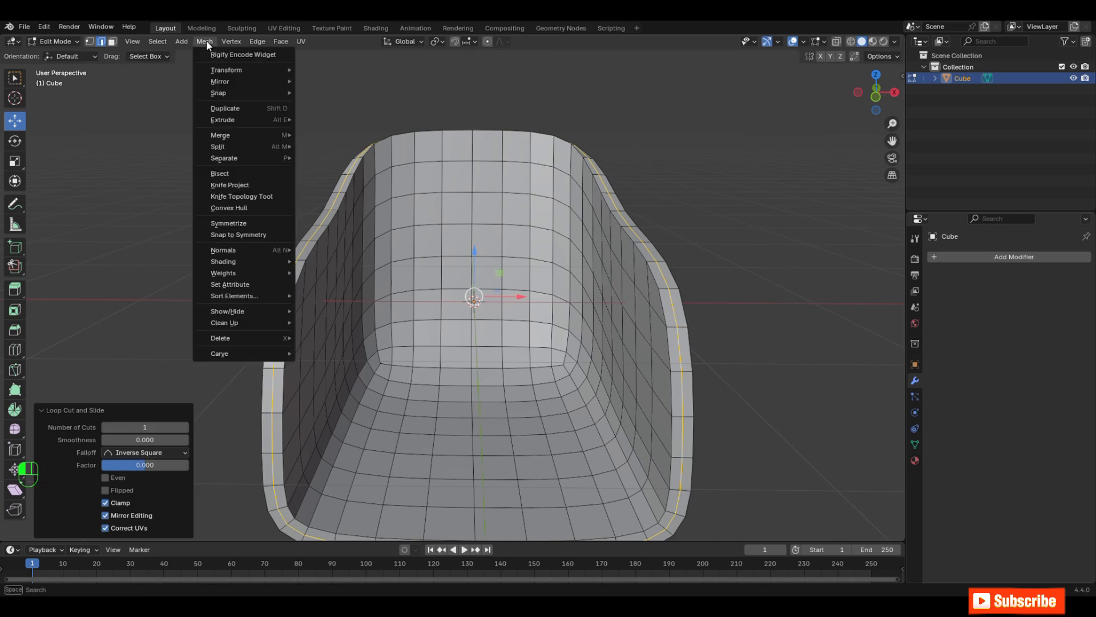
{"action": "mouse_move", "coordinate": [244, 69]}
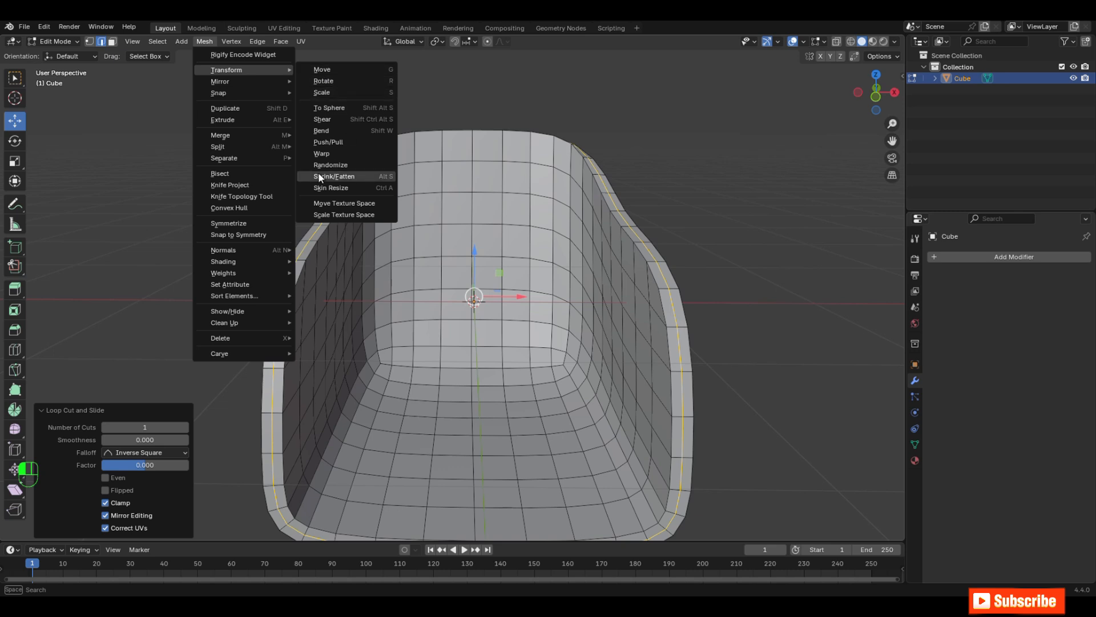
{"action": "left_click", "coordinate": [354, 177]}
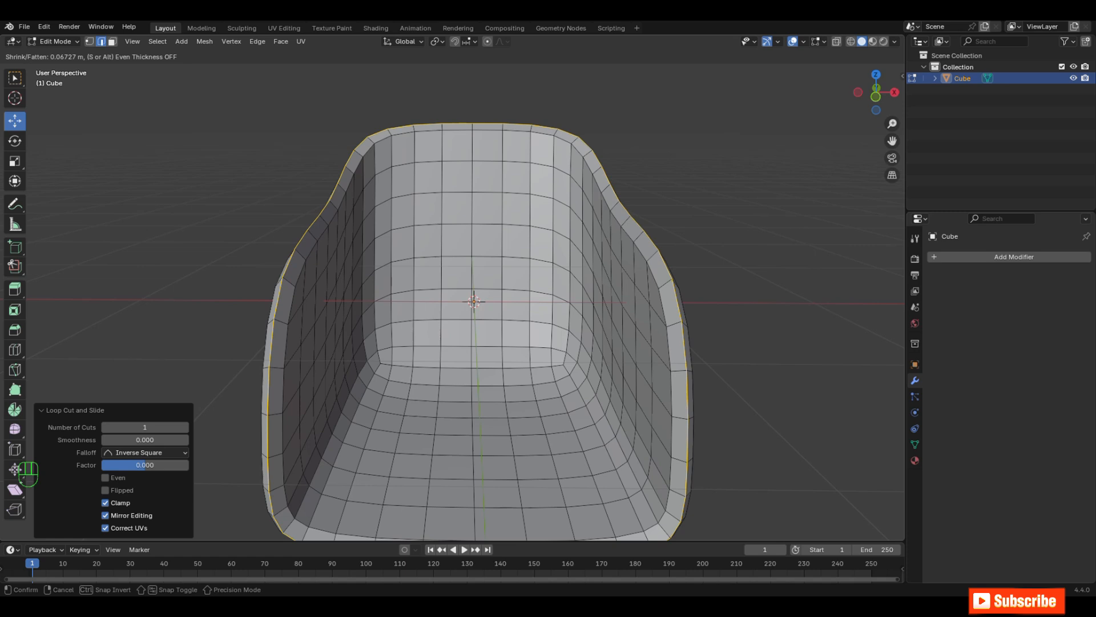
{"action": "left_click", "coordinate": [399, 166]}
Step: Select two horizontal edge rows across the inner face of the backrest, one upper and one lower
{"action": "scroll", "coordinate": [400, 165], "scroll_direction": "down", "scroll_amount": 2}
{"action": "middle_click_drag", "start_coordinate": [400, 166], "coordinate": [473, 183]}
{"action": "scroll", "coordinate": [434, 182], "scroll_direction": "up", "scroll_amount": 3}
{"action": "left_click", "coordinate": [387, 172]}
{"action": "left_click", "coordinate": [390, 209]}
{"action": "left_click", "coordinate": [417, 205], "text": "shift"}
{"action": "left_click", "coordinate": [450, 205], "text": "shift"}
{"action": "left_click", "coordinate": [485, 205], "text": "shift"}
{"action": "left_click", "coordinate": [547, 281], "text": "shift"}
{"action": "scroll", "coordinate": [400, 280], "scroll_direction": "down", "scroll_amount": 2}
Step: Add two edge rows running across the seat to the backrest edge selection
{"action": "middle_click_drag", "start_coordinate": [383, 280], "coordinate": [383, 322]}
{"action": "left_click", "coordinate": [399, 318], "text": "shift"}
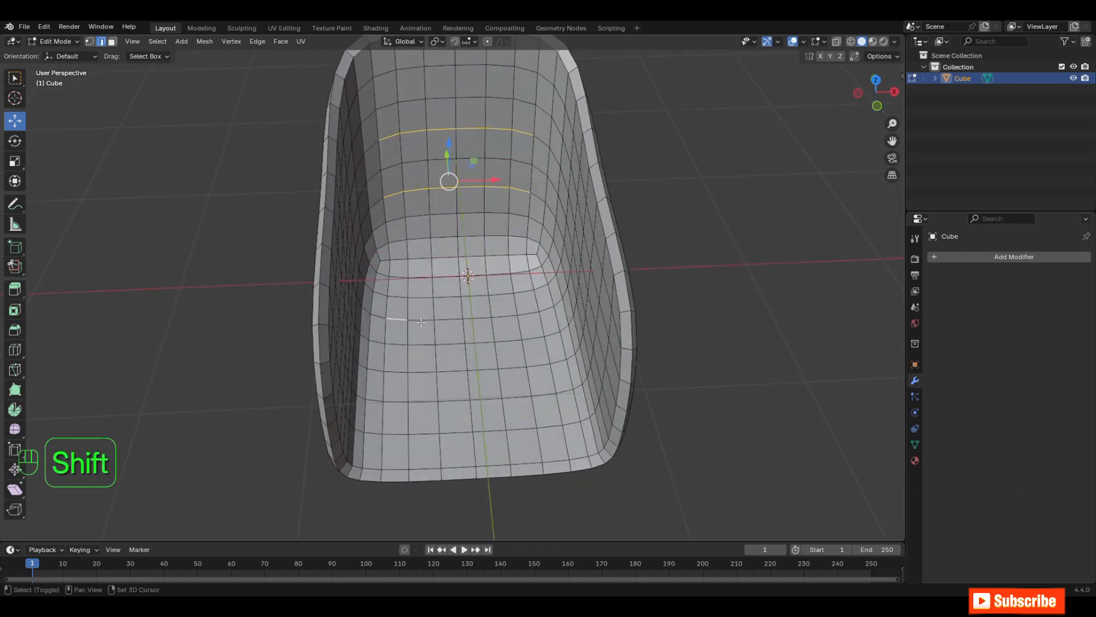
{"action": "left_click", "coordinate": [421, 322], "text": "shift"}
{"action": "left_click", "coordinate": [448, 319], "text": "shift"}
{"action": "middle_click_drag", "start_coordinate": [511, 285], "coordinate": [539, 282]}
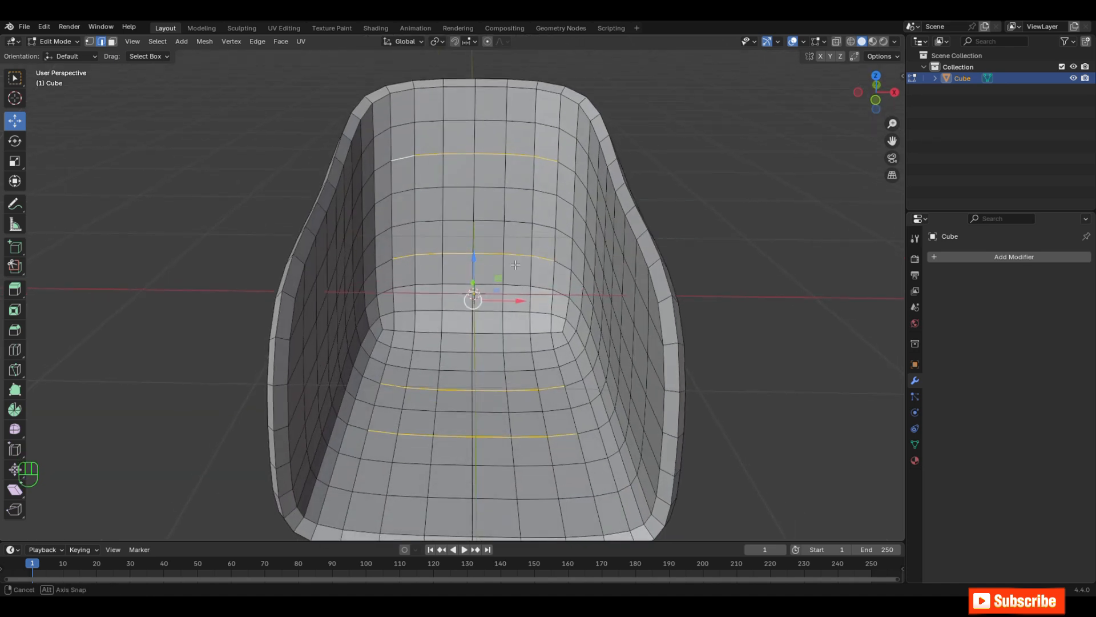
{"action": "scroll", "coordinate": [516, 265], "scroll_direction": "up", "scroll_amount": 1}
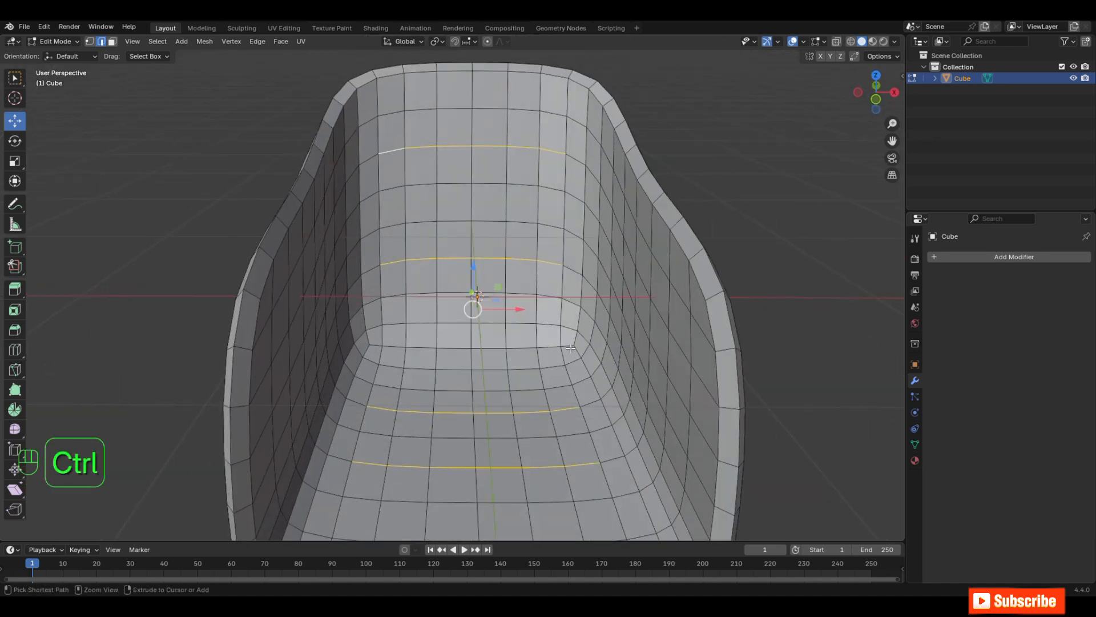
Step: Bevel the four selected edge rows with 2 segments and a width of 0.0172 m, and switch to face selection
{"action": "key", "text": "ctrl+b"}
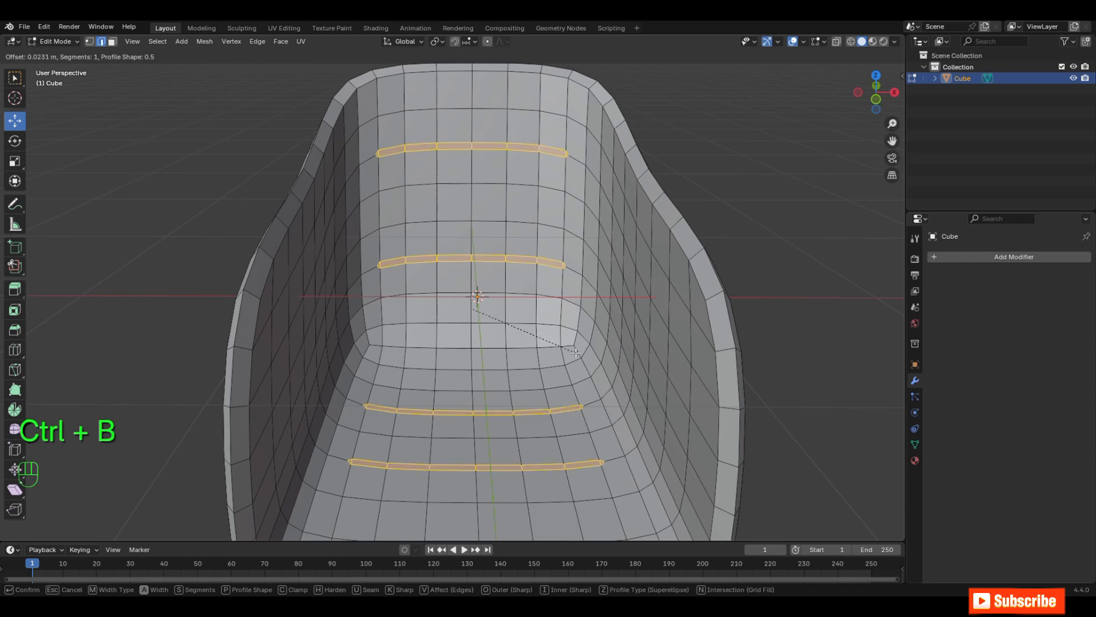
{"action": "scroll", "coordinate": [574, 351], "scroll_direction": "up", "scroll_amount": 1}
{"action": "left_click", "coordinate": [569, 349]}
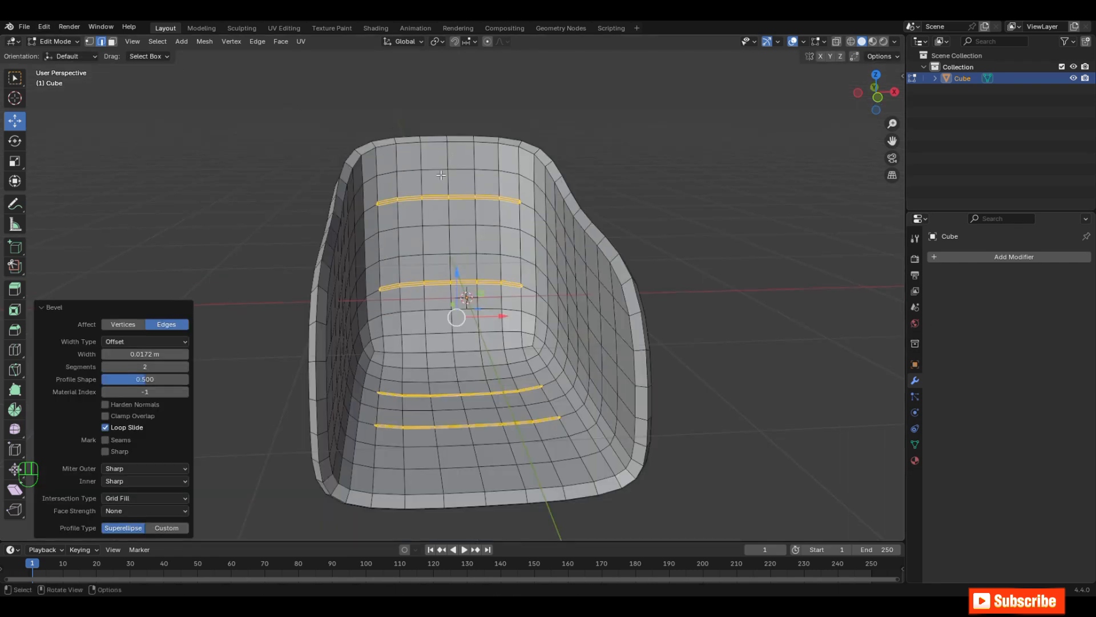
{"action": "left_click", "coordinate": [112, 42]}
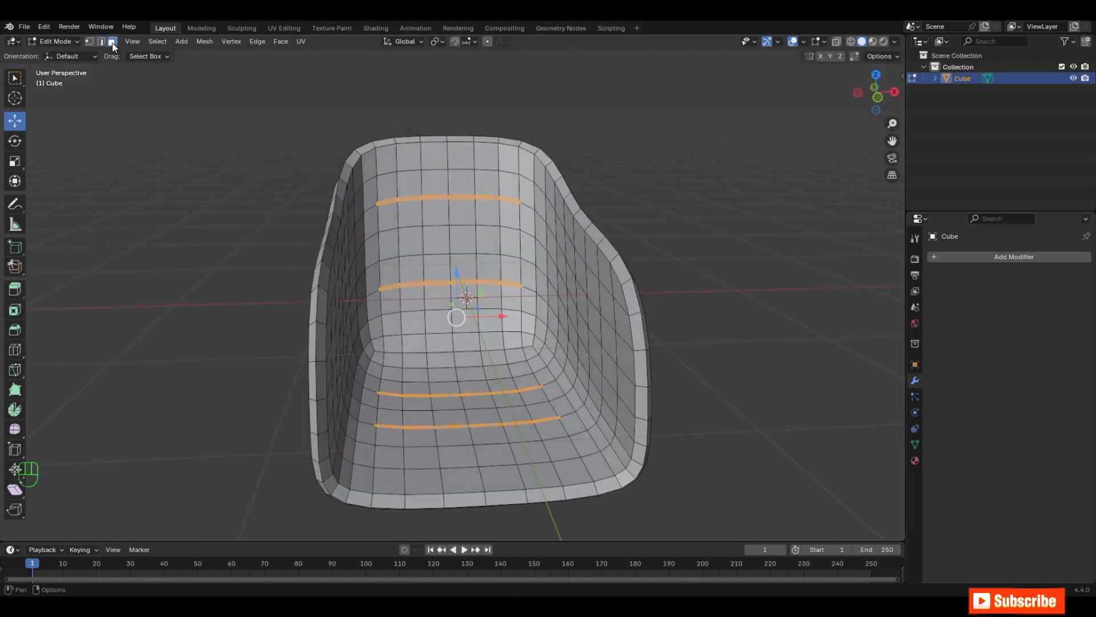
Step: Return to Object Mode, add a level 2 subdivision surface to the chair body and apply it
{"action": "middle_click_drag", "start_coordinate": [586, 331], "coordinate": [574, 330]}
{"action": "key", "text": "Tab"}
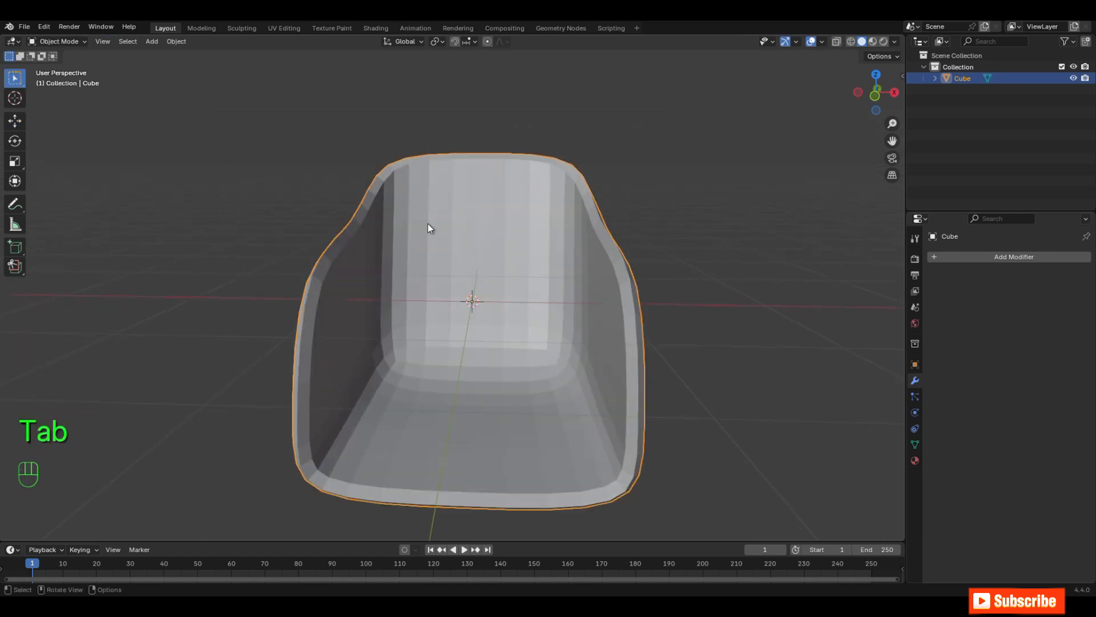
{"action": "middle_click_drag", "start_coordinate": [608, 271], "coordinate": [582, 297]}
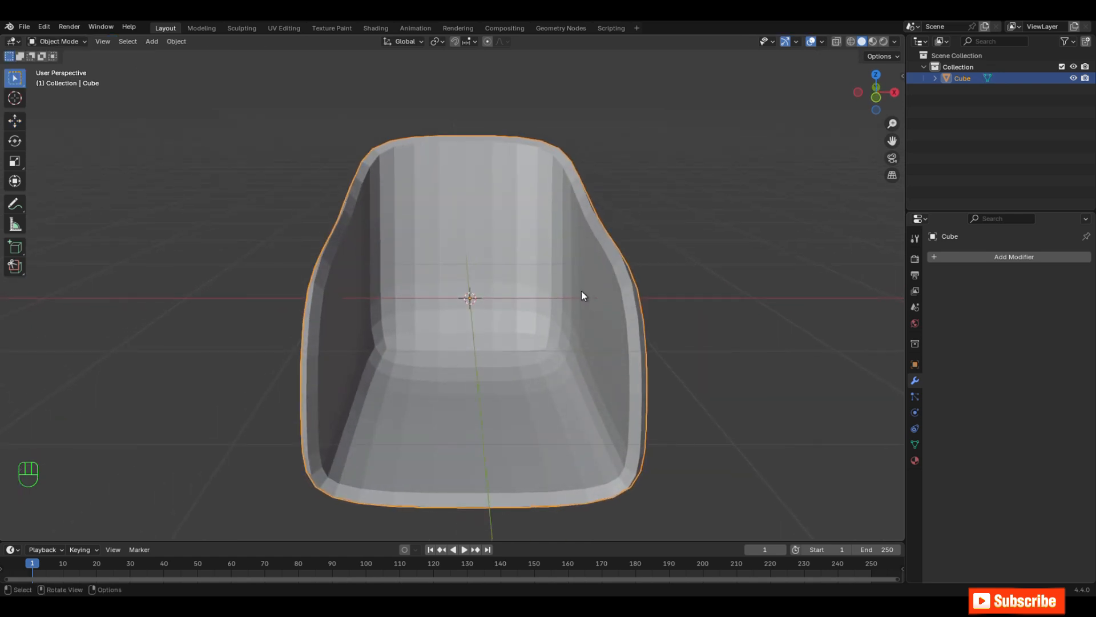
{"action": "key", "text": "ctrl+2"}
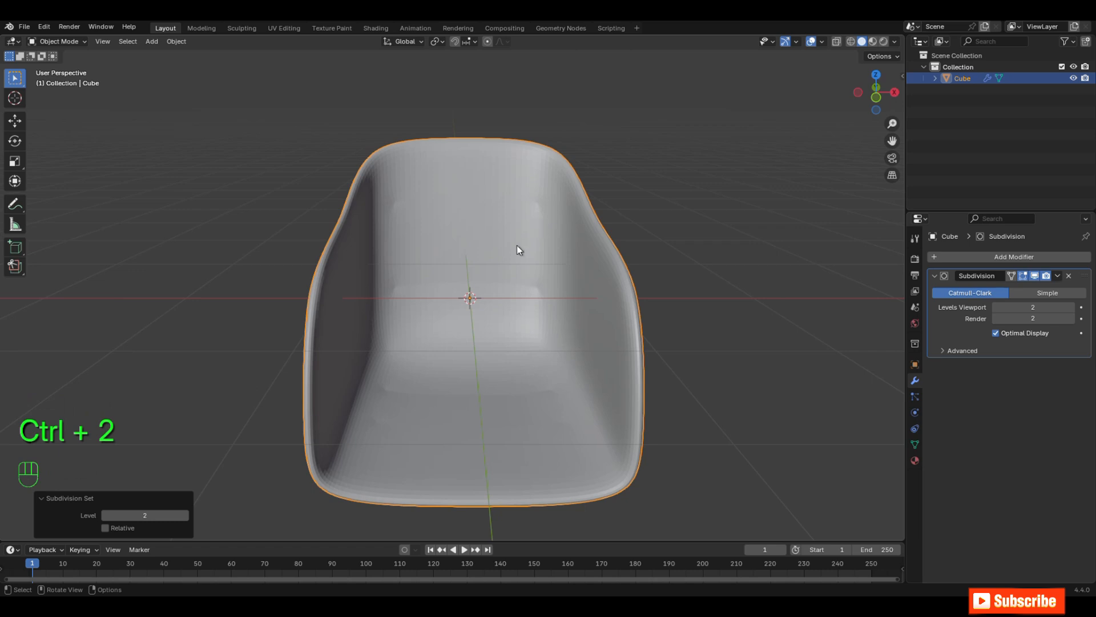
{"action": "scroll", "coordinate": [527, 267], "scroll_direction": "up", "scroll_amount": 1}
{"action": "middle_click_drag", "start_coordinate": [460, 276], "coordinate": [497, 268]}
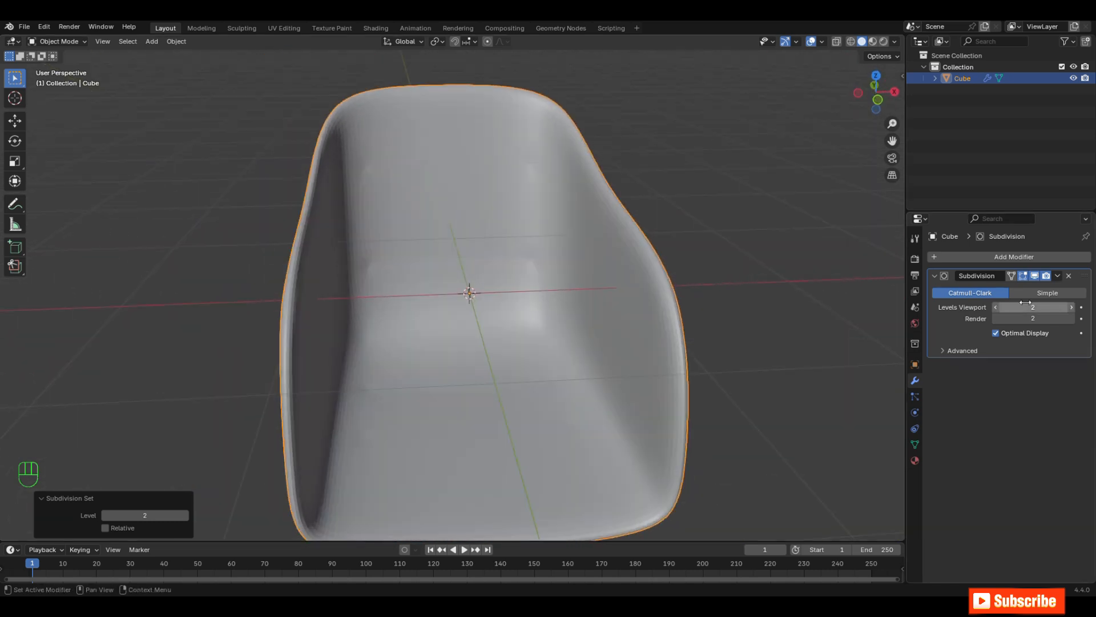
{"action": "left_click", "coordinate": [1072, 307]}
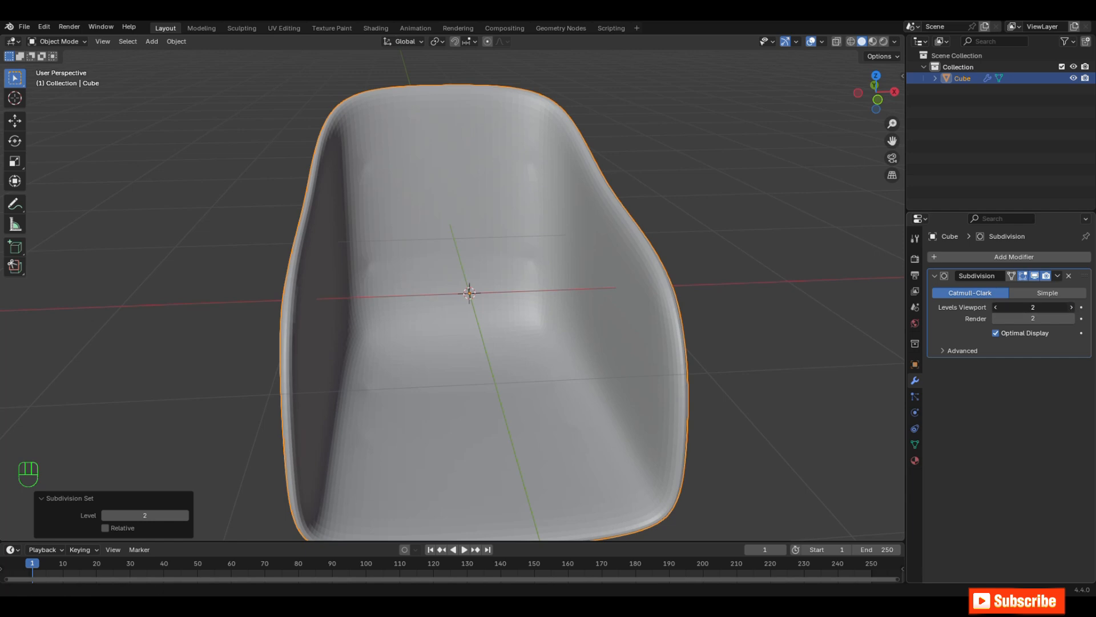
{"action": "left_click", "coordinate": [1057, 277]}
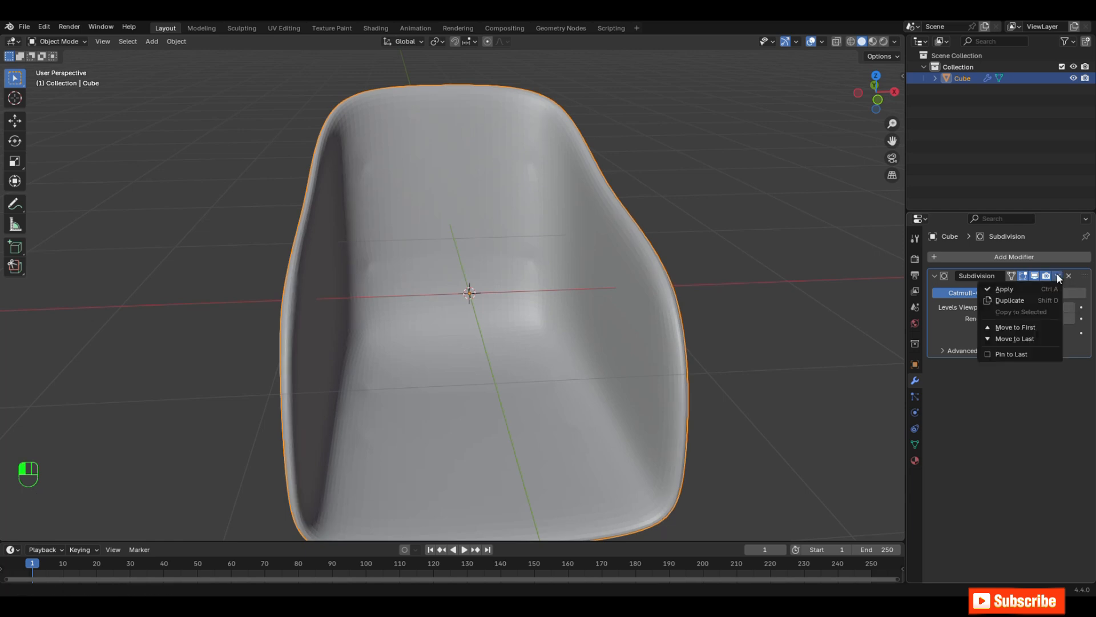
{"action": "left_click", "coordinate": [1018, 288]}
{"action": "middle_click_drag", "start_coordinate": [614, 262], "coordinate": [536, 308]}
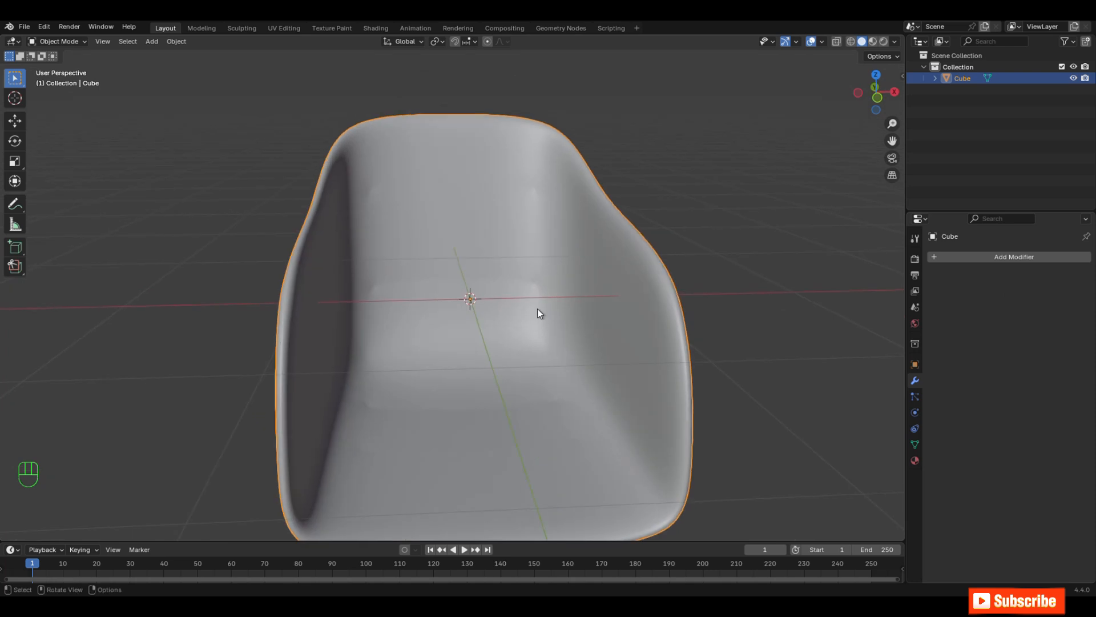
Step: Enter Edit Mode and shrink the selected face strips on the backrest and seat by two steps
{"action": "key", "text": "Tab"}
{"action": "scroll", "coordinate": [492, 316], "scroll_direction": "up", "scroll_amount": 2}
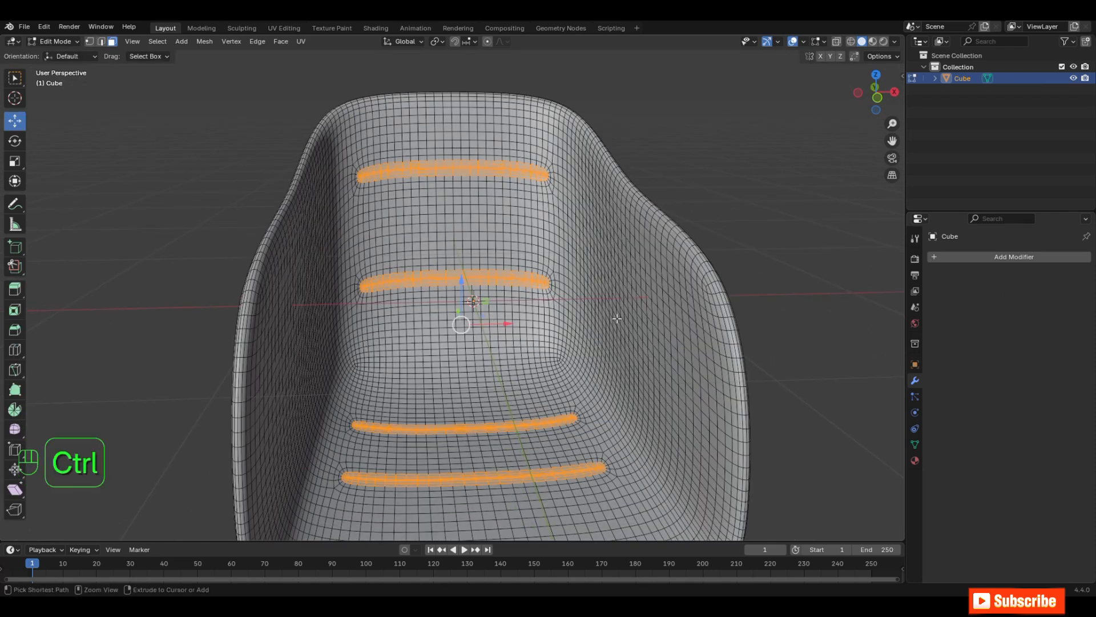
{"action": "key", "text": "ctrl+KP_Subtract"}
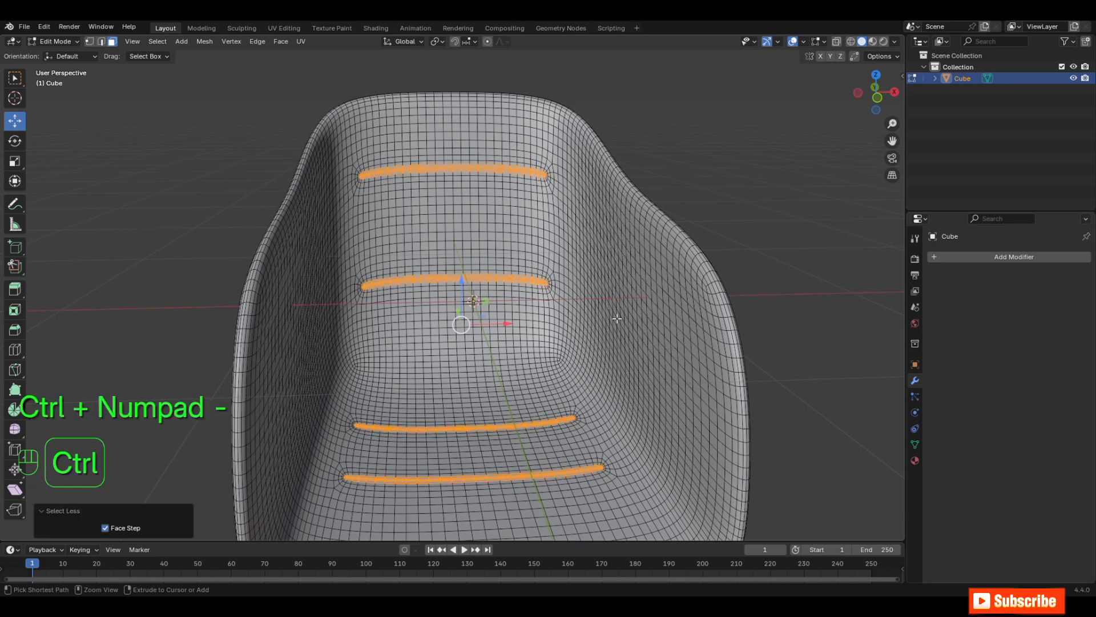
{"action": "key", "text": "ctrl+KP_Subtract"}
{"action": "middle_click_drag", "start_coordinate": [595, 309], "coordinate": [567, 247], "text": "ctrl"}
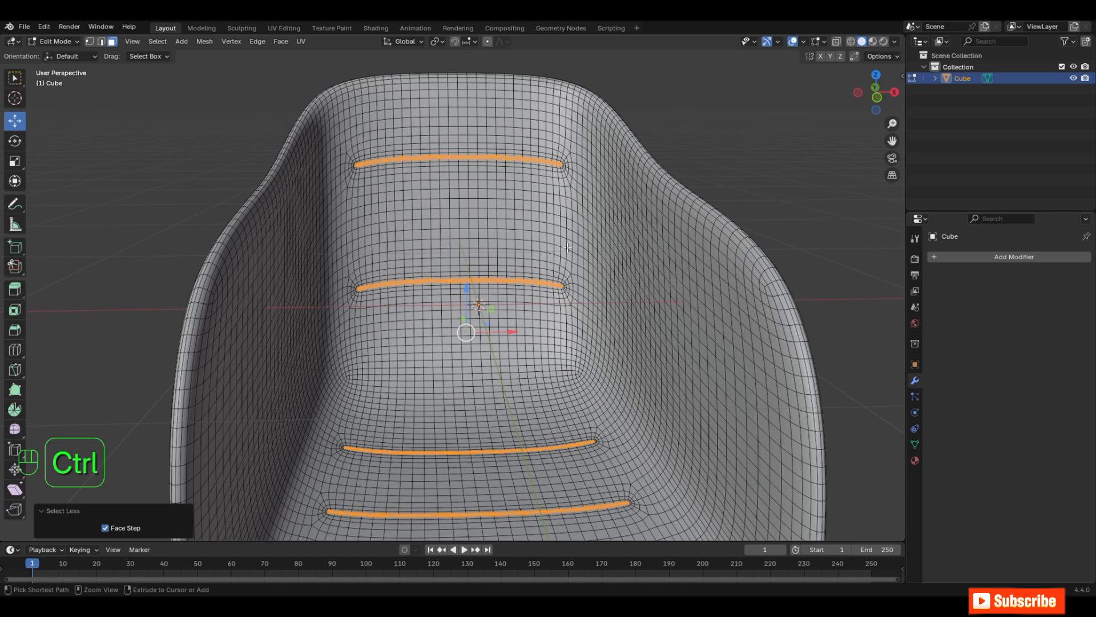
Step: Grow the face strip selection by one step and reduce it by one step again
{"action": "key", "text": "ctrl+KP_Add"}
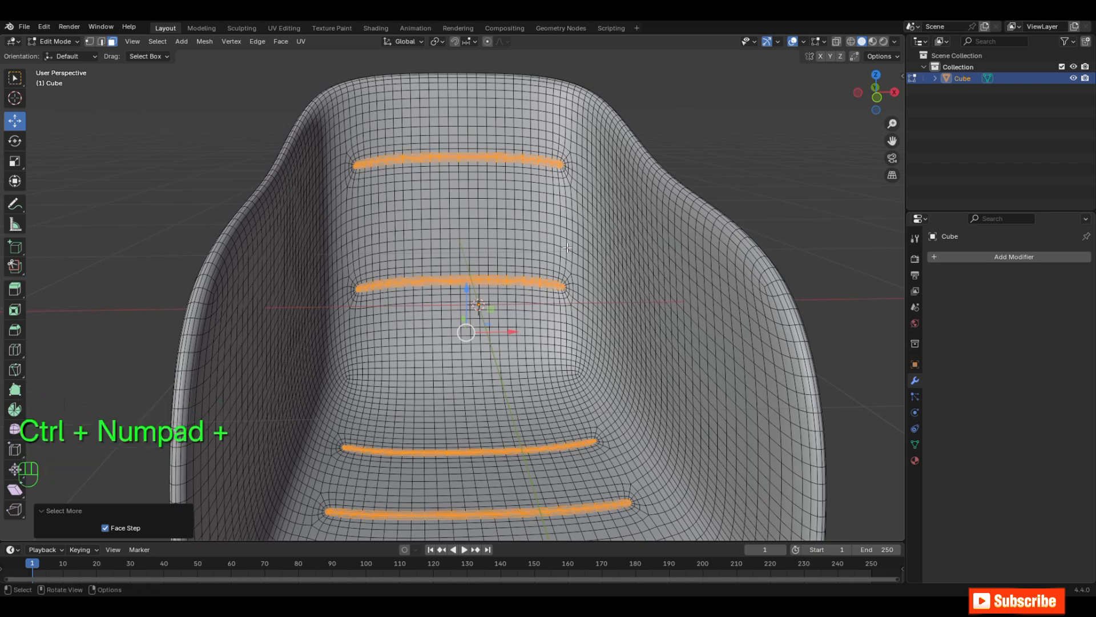
{"action": "key", "text": "ctrl"}
{"action": "key", "text": "ctrl+KP_Subtract"}
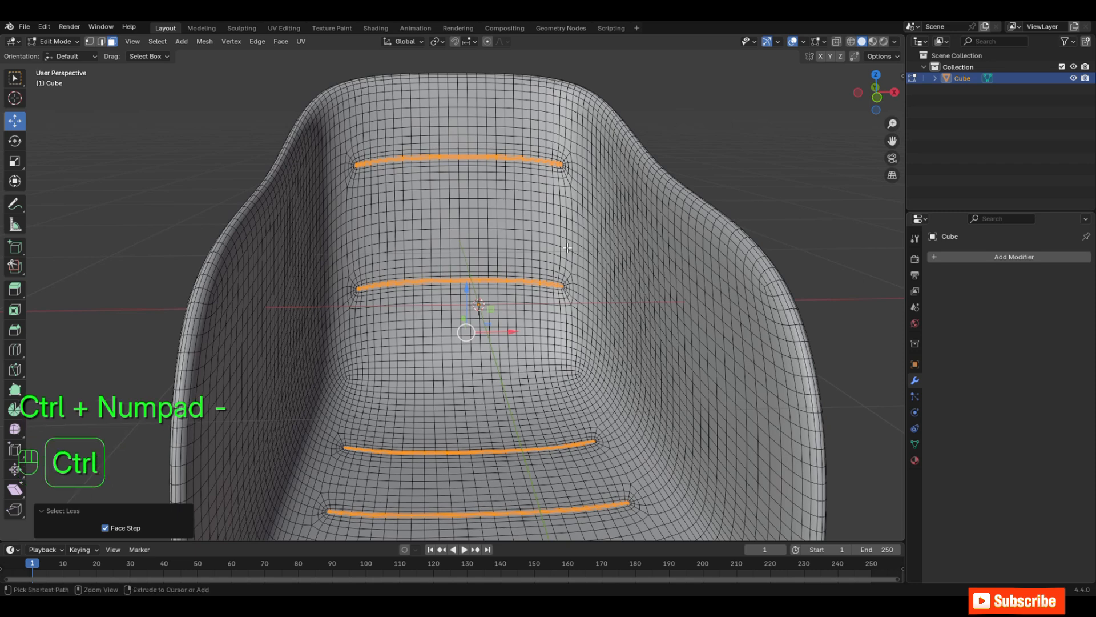
Step: Leave Edit Mode, switch to the Sculpting workspace and create a face set from the Edit Mode selection
{"action": "key", "text": "Tab"}
{"action": "middle_click_drag", "start_coordinate": [447, 200], "coordinate": [533, 200]}
{"action": "left_click", "coordinate": [241, 28]}
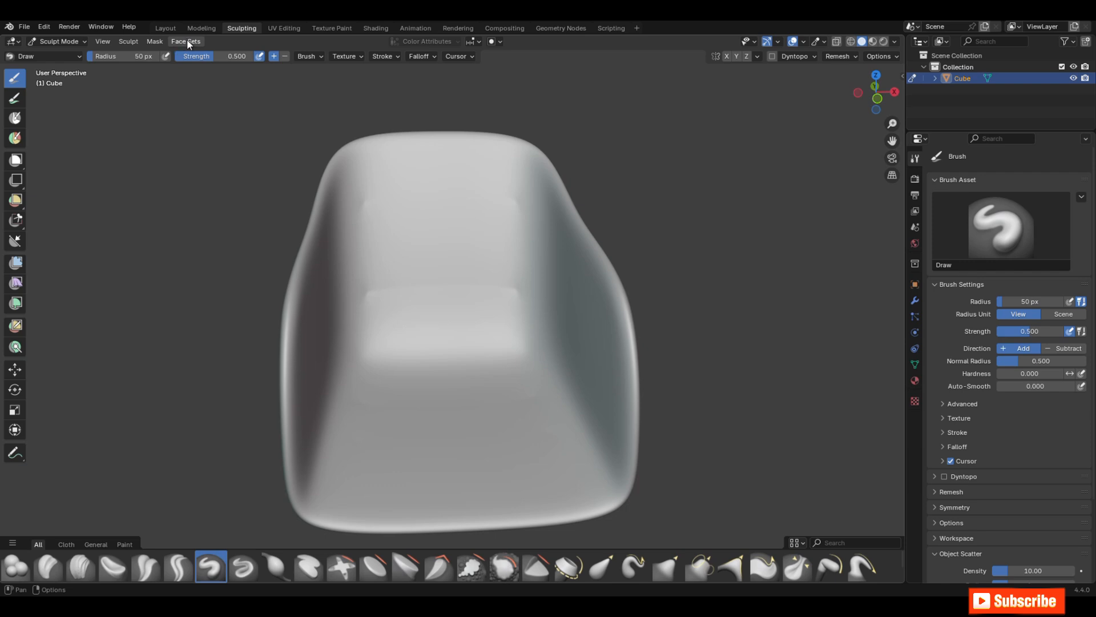
{"action": "left_click", "coordinate": [195, 42]}
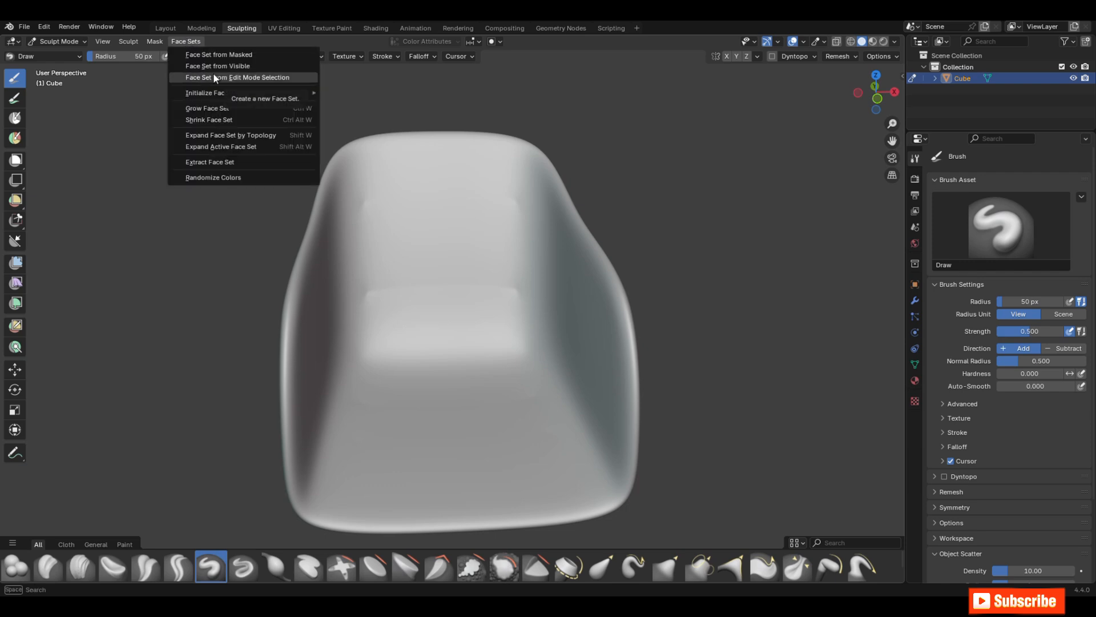
{"action": "left_click", "coordinate": [272, 77]}
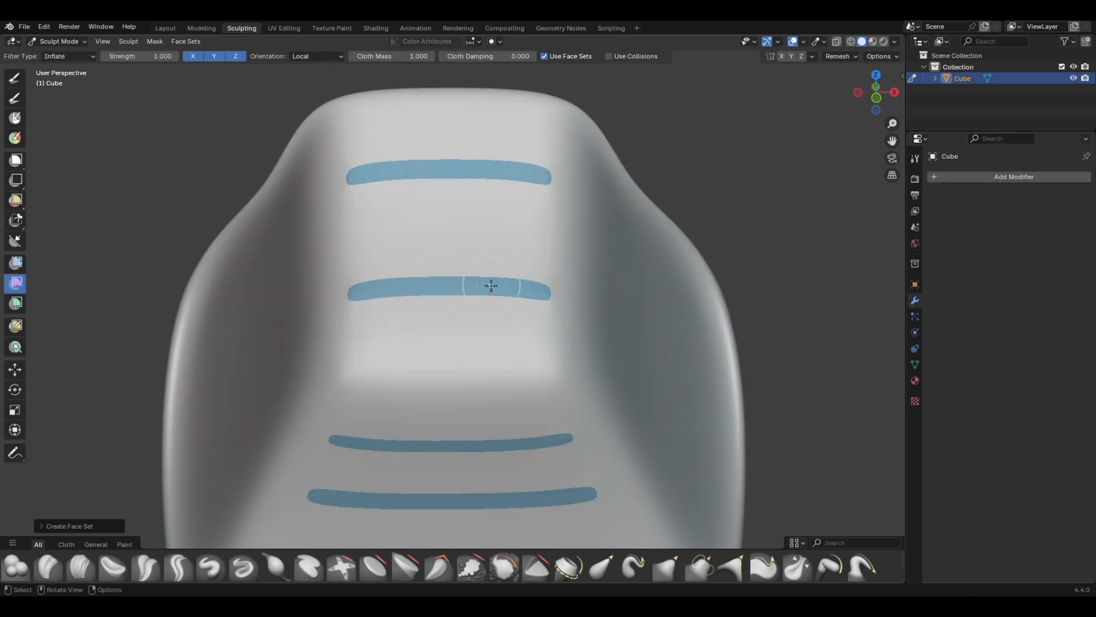
Step: Try growing and shrinking the face set of the backrest and seat strips
{"action": "key", "text": "ctrl+w"}
{"action": "scroll", "coordinate": [451, 281], "scroll_direction": "up", "scroll_amount": 2}
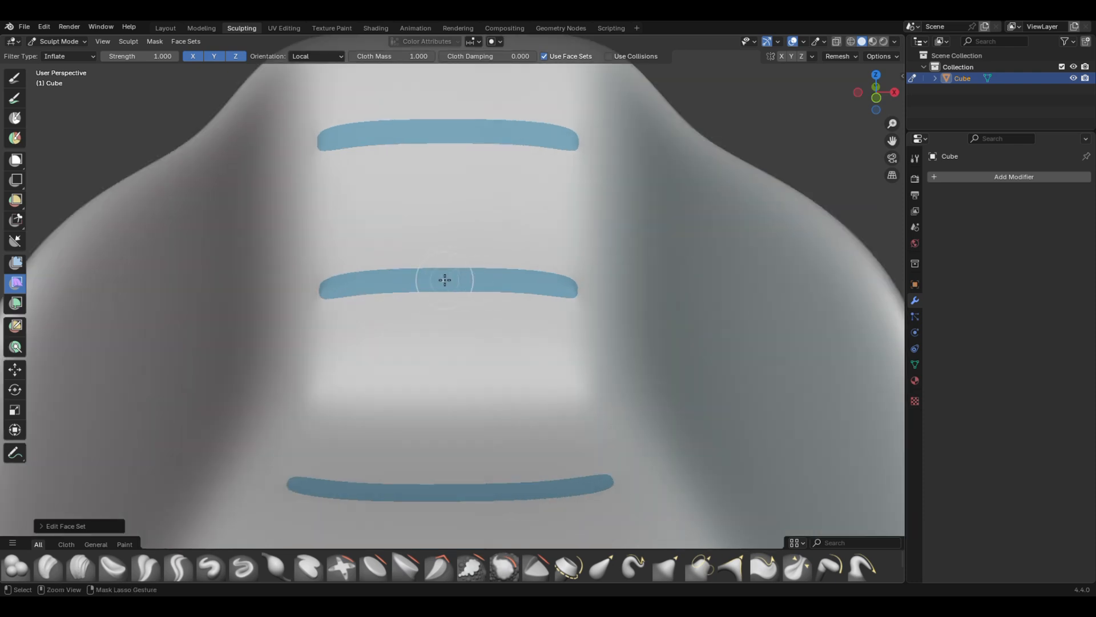
{"action": "key", "text": "ctrl+w"}
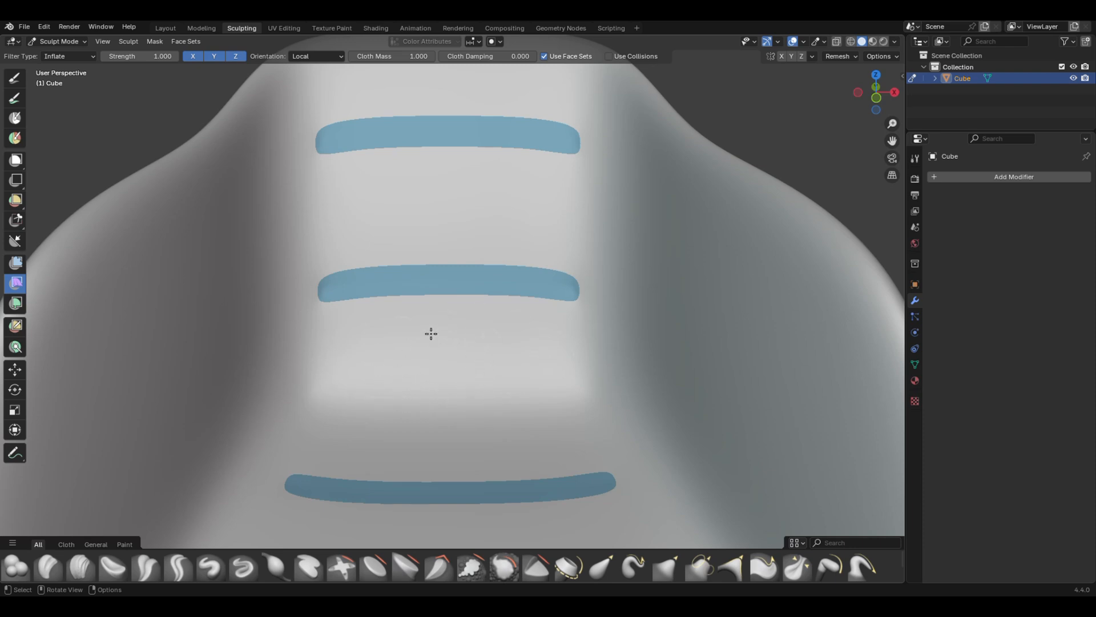
{"action": "key", "text": "ctrl+w"}
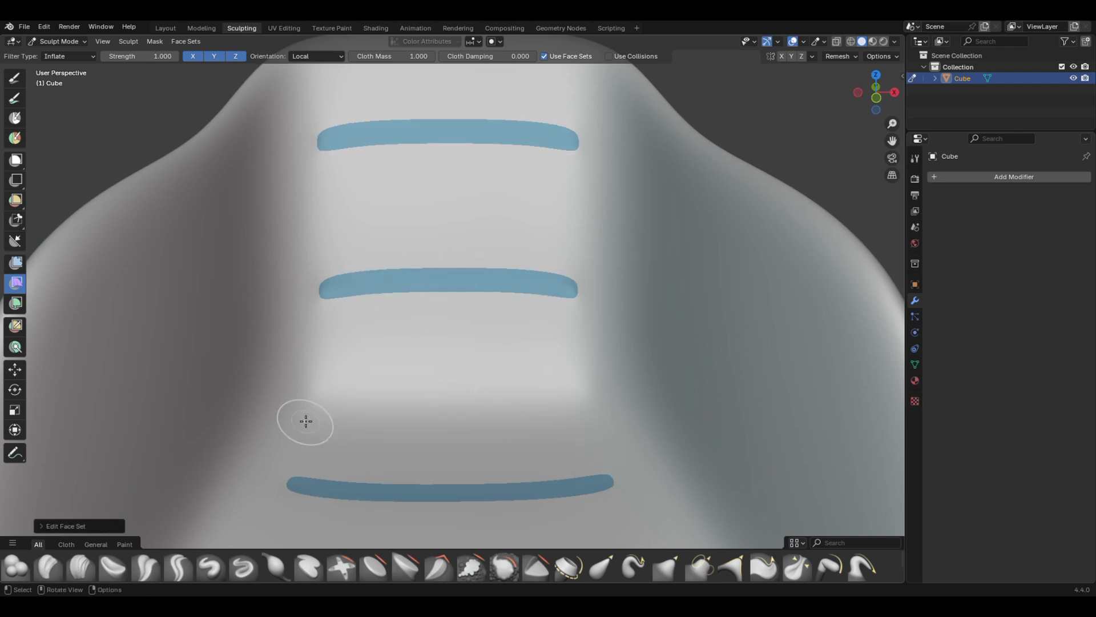
Step: Grow the strips' face set once using the Edit Face Set tool in Grow Face Set mode
{"action": "left_click", "coordinate": [16, 327]}
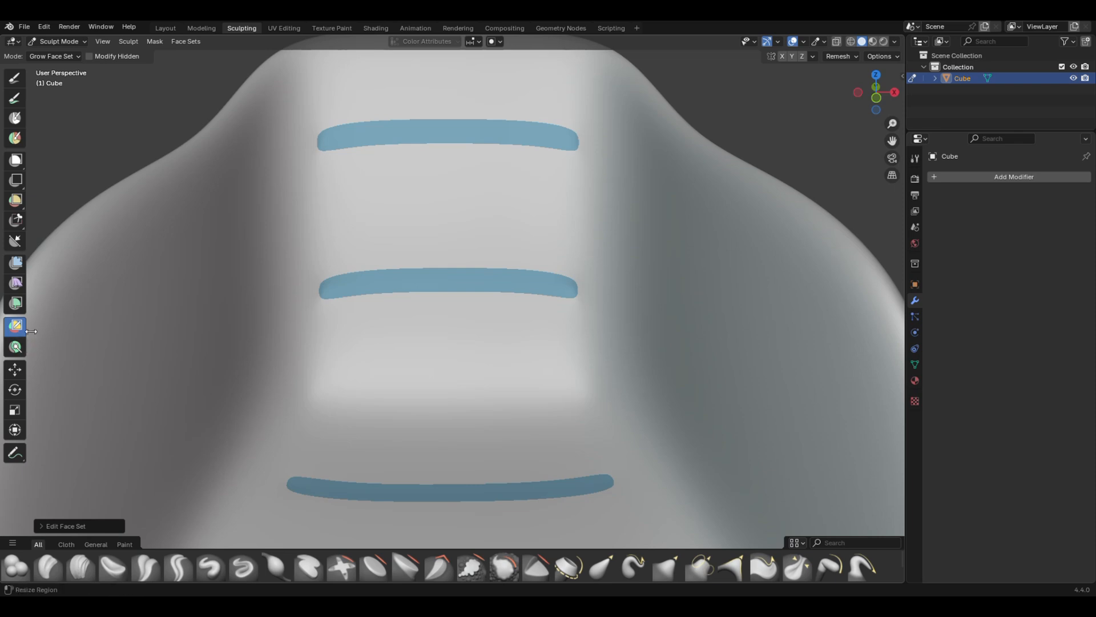
{"action": "left_click", "coordinate": [451, 280]}
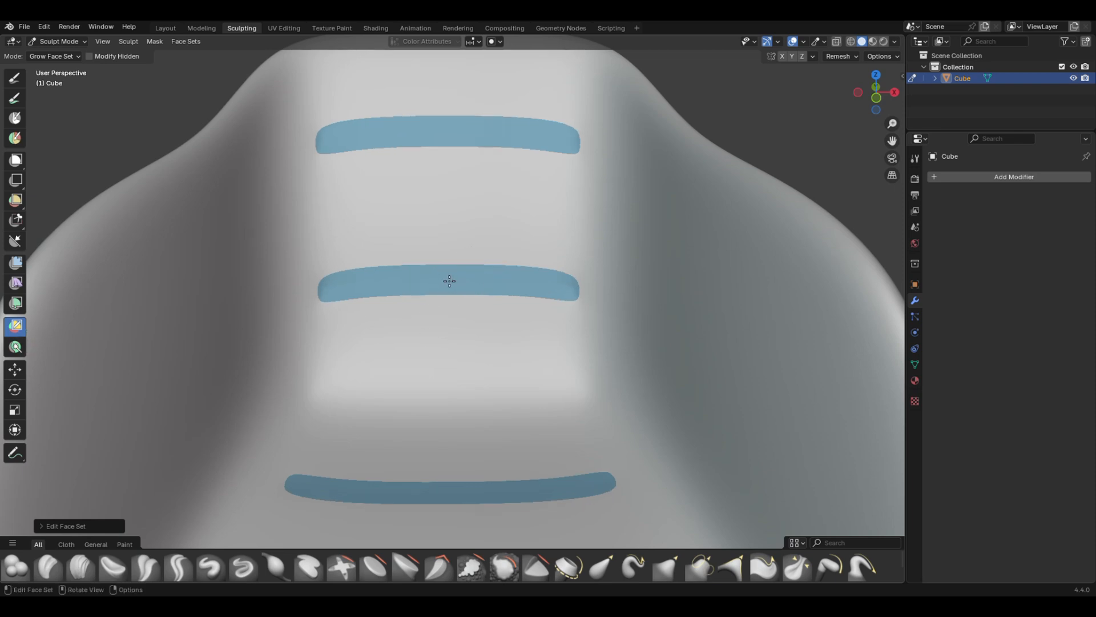
Step: Shrink the face set of the backrest and seat strips by one step with the Edit Face Set tool
{"action": "left_click", "coordinate": [462, 347]}
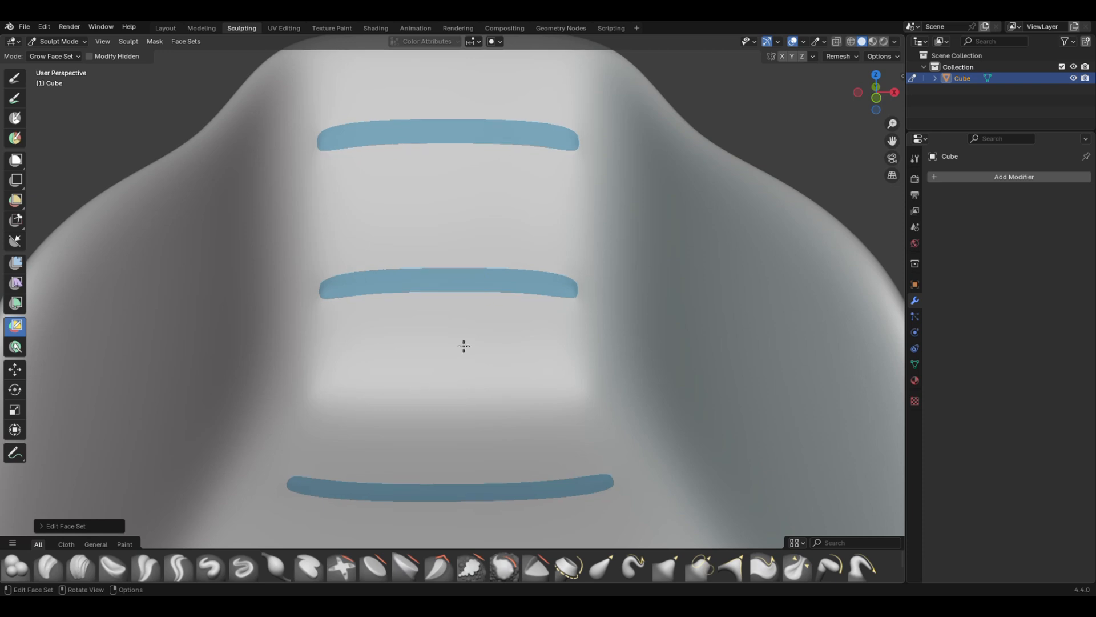
{"action": "scroll", "coordinate": [463, 346], "scroll_direction": "down", "scroll_amount": 3}
{"action": "left_click", "coordinate": [466, 337]}
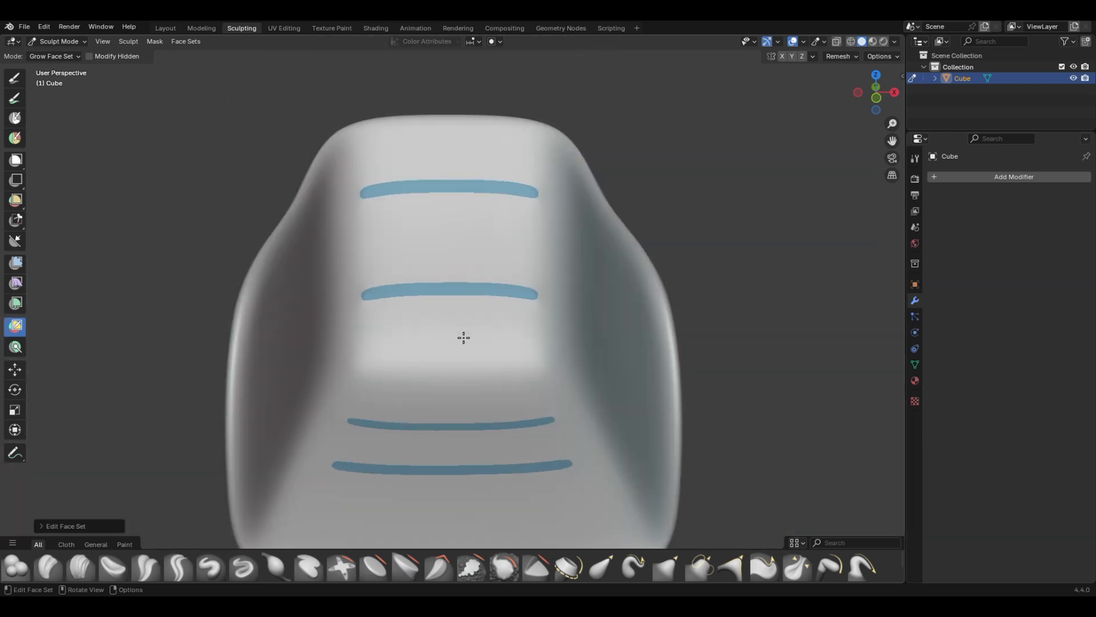
{"action": "left_click", "coordinate": [477, 328]}
{"action": "scroll", "coordinate": [470, 286], "scroll_direction": "up", "scroll_amount": 2}
Step: Set up the Cloth Filter tool with filter type Inflate and Use Face Sets enabled
{"action": "left_click", "coordinate": [14, 283]}
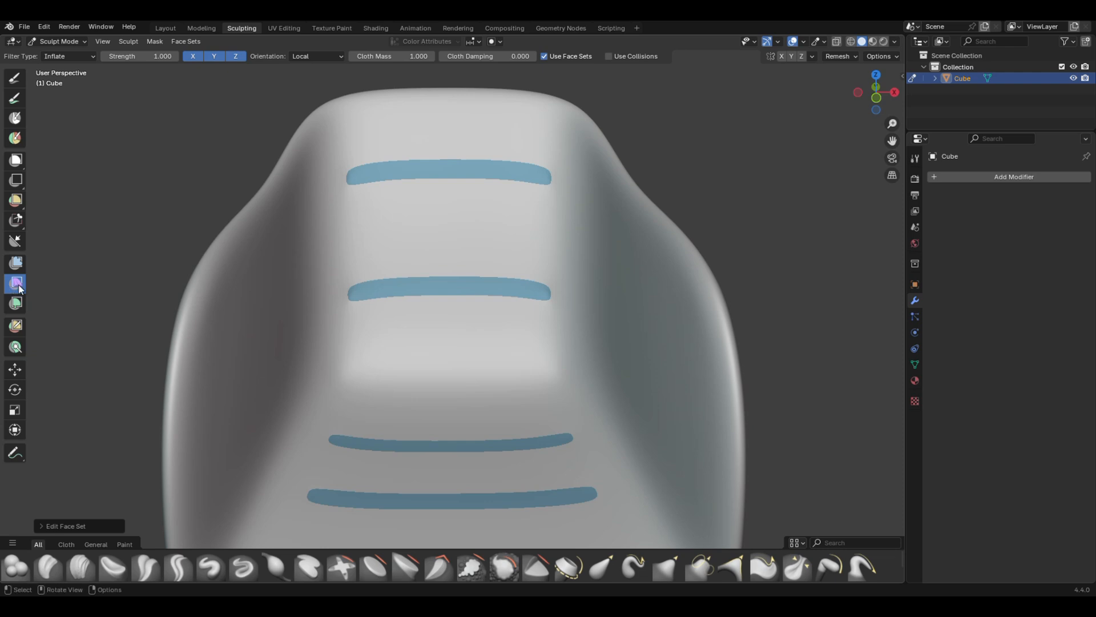
{"action": "left_click", "coordinate": [89, 59]}
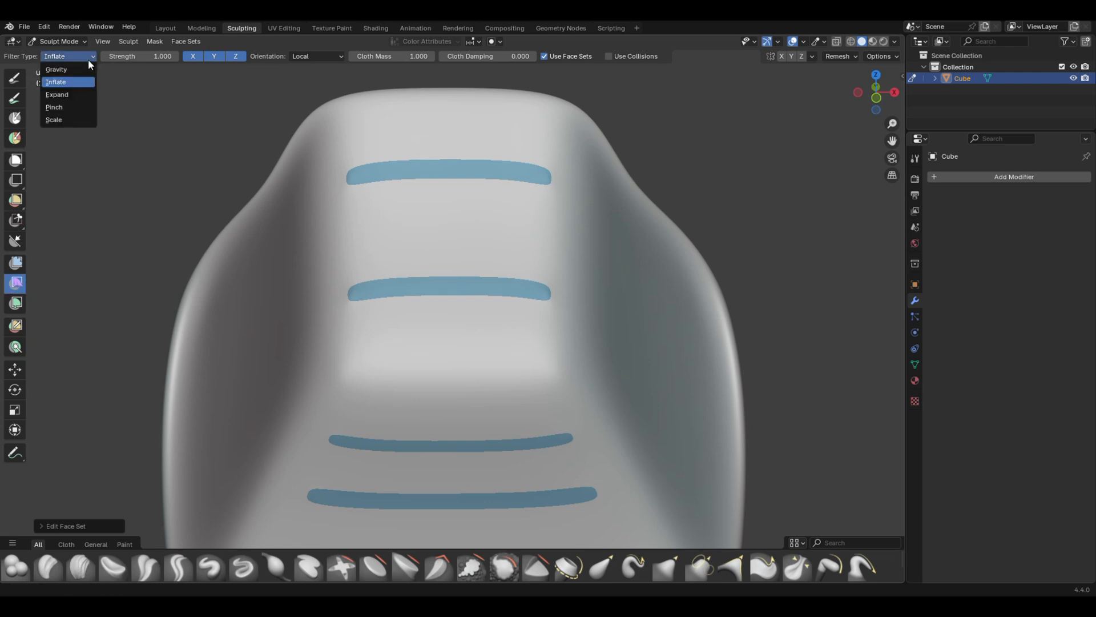
{"action": "left_click", "coordinate": [57, 82]}
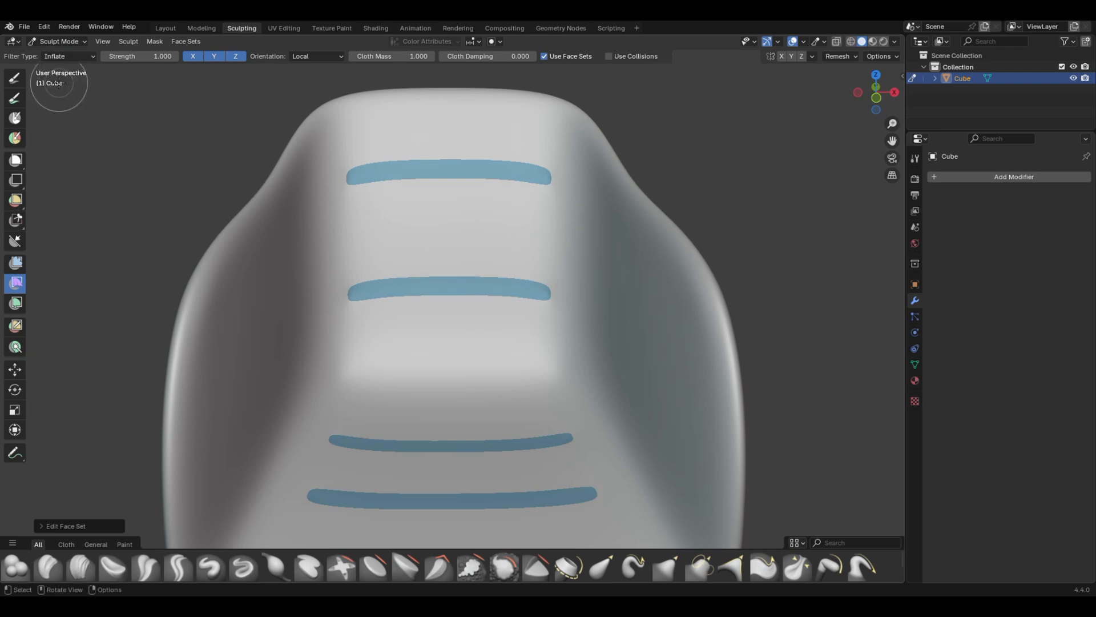
{"action": "left_click", "coordinate": [545, 57]}
{"action": "scroll", "coordinate": [426, 277], "scroll_direction": "up", "scroll_amount": 1}
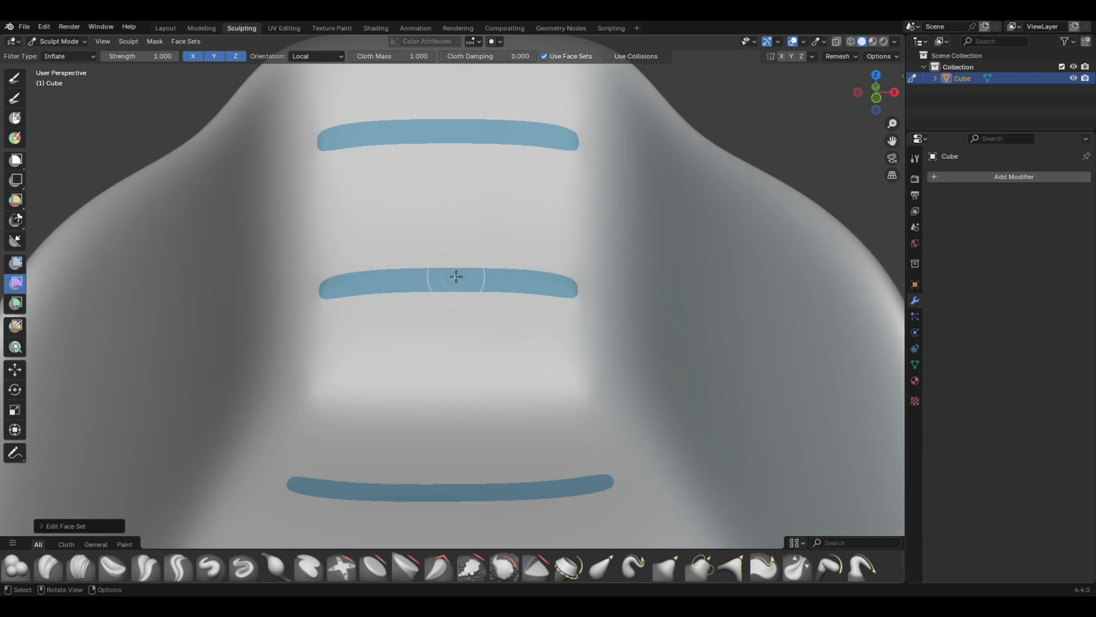
Step: Inflate the strips and the surrounding chair surface with the Cloth Filter to form puffy cushions with fabric wrinkles
{"action": "mouse_move", "coordinate": [454, 283]}
{"action": "left_mouse_down"}
{"action": "mouse_move", "coordinate": [434, 287]}
{"action": "mouse_move", "coordinate": [463, 305]}
{"action": "left_mouse_up"}
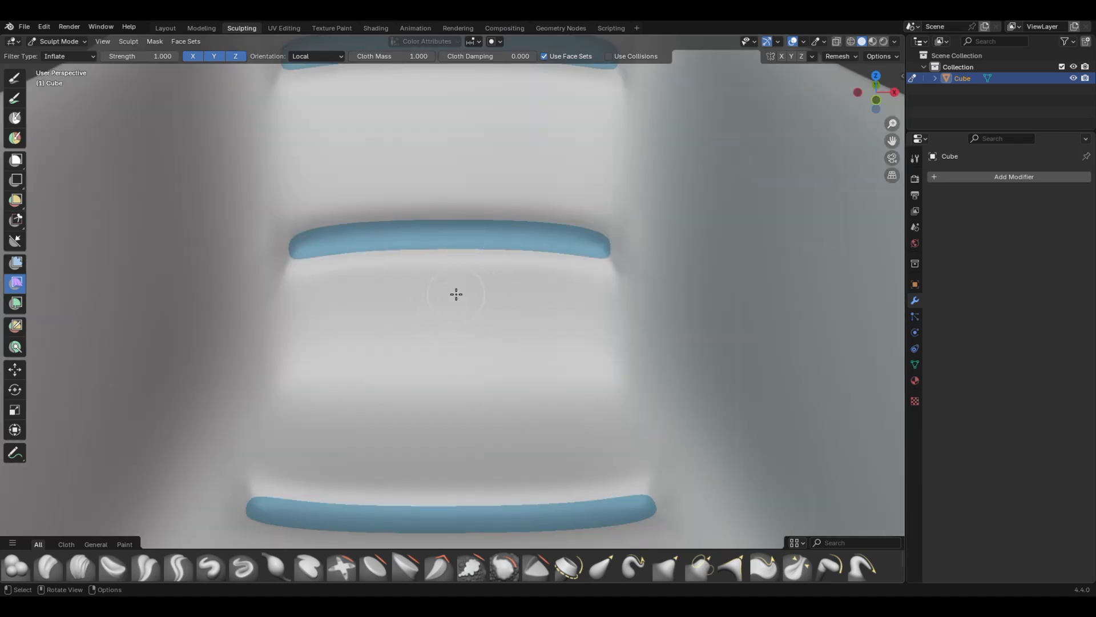
{"action": "scroll", "coordinate": [452, 306], "scroll_direction": "down", "scroll_amount": 4}
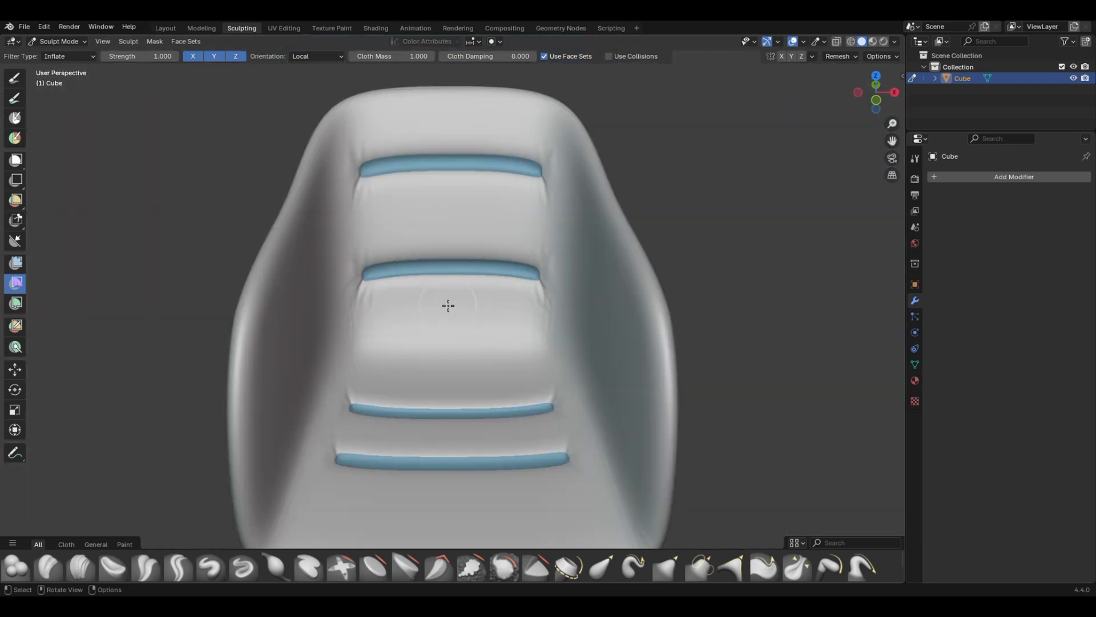
{"action": "left_click_drag", "start_coordinate": [464, 313], "coordinate": [477, 324]}
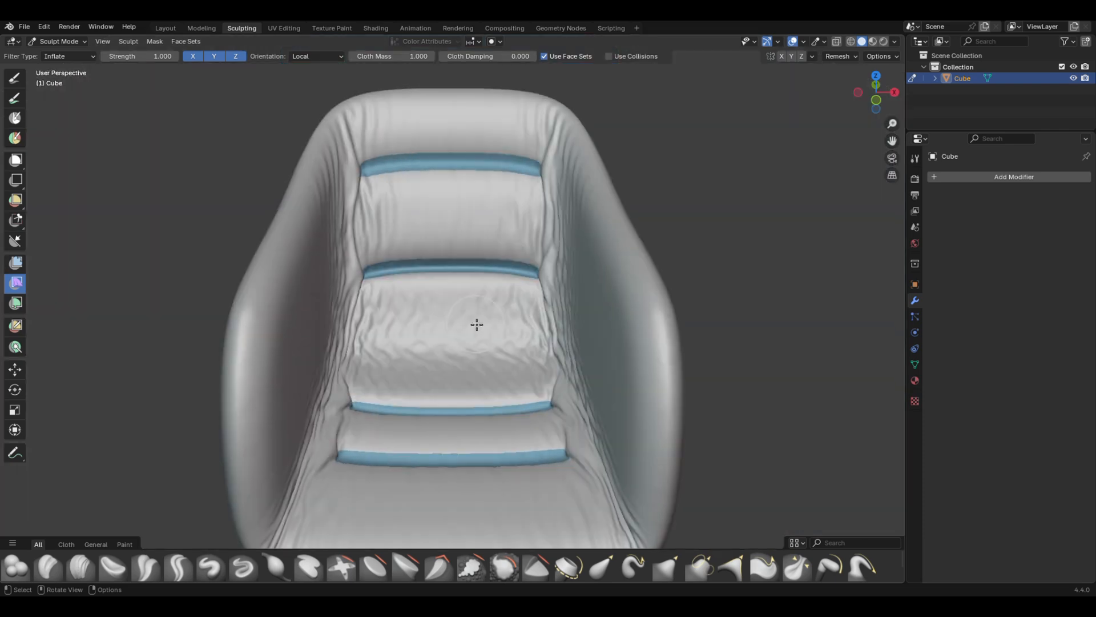
{"action": "middle_click_drag", "start_coordinate": [477, 325], "coordinate": [428, 196]}
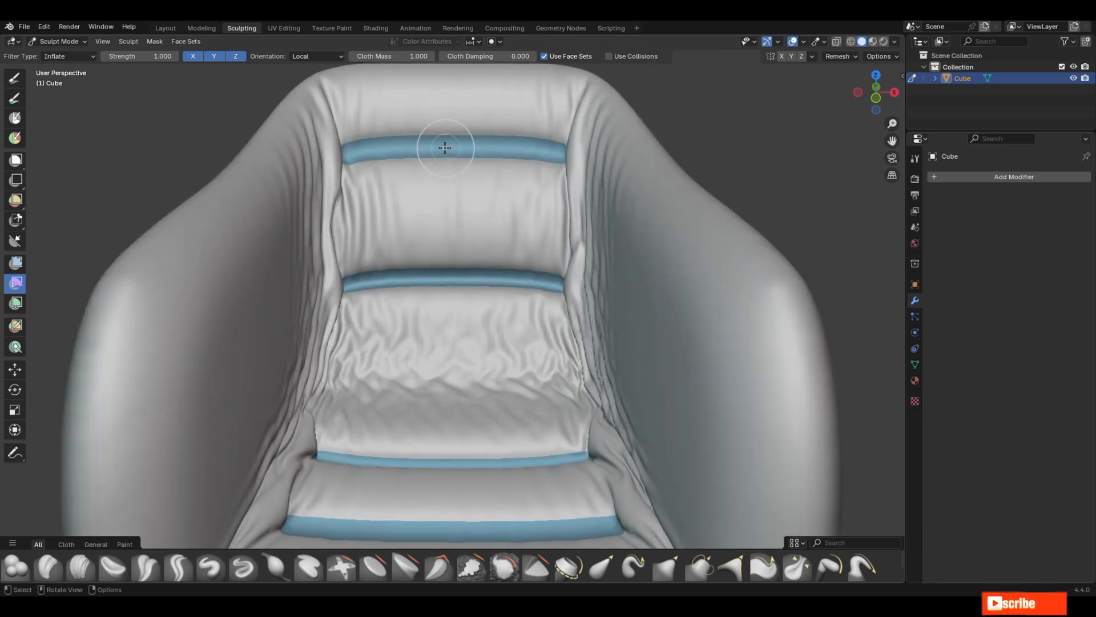
{"action": "scroll", "coordinate": [485, 232], "scroll_direction": "down", "scroll_amount": 3}
{"action": "mouse_move", "coordinate": [485, 312]}
{"action": "middle_mouse_down"}
{"action": "mouse_move", "coordinate": [448, 316]}
{"action": "mouse_move", "coordinate": [500, 308]}
{"action": "mouse_move", "coordinate": [490, 302]}
{"action": "middle_mouse_up"}
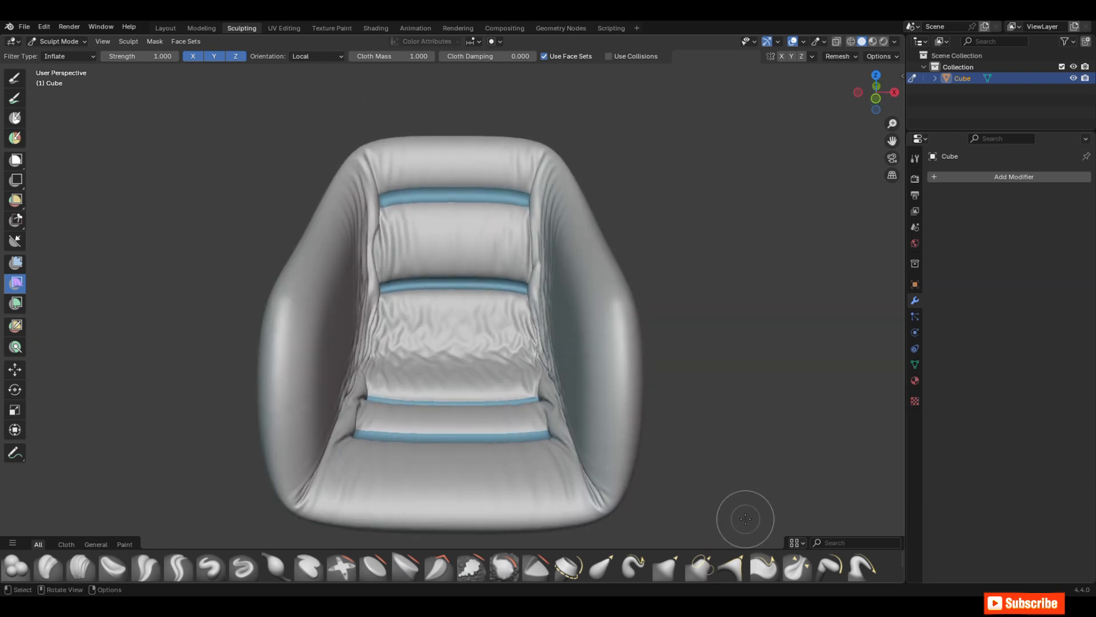
Step: Choose the Smooth brush, turn on X symmetry and enlarge the brush radius to 127 px
{"action": "left_click", "coordinate": [859, 542]}
{"action": "type", "text": "smo"}
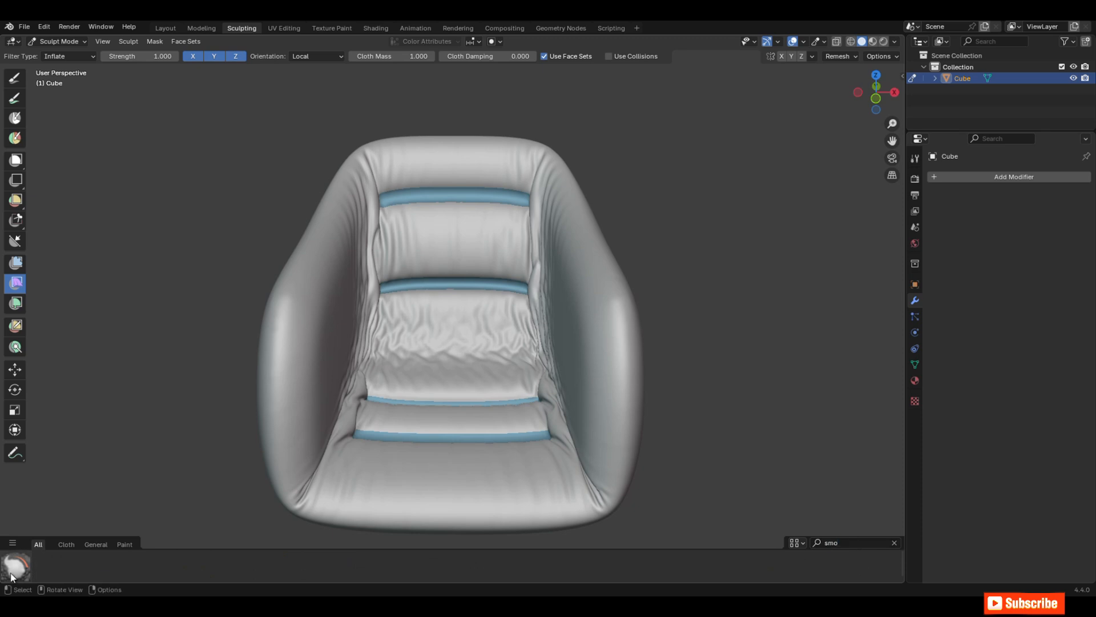
{"action": "left_click", "coordinate": [13, 573]}
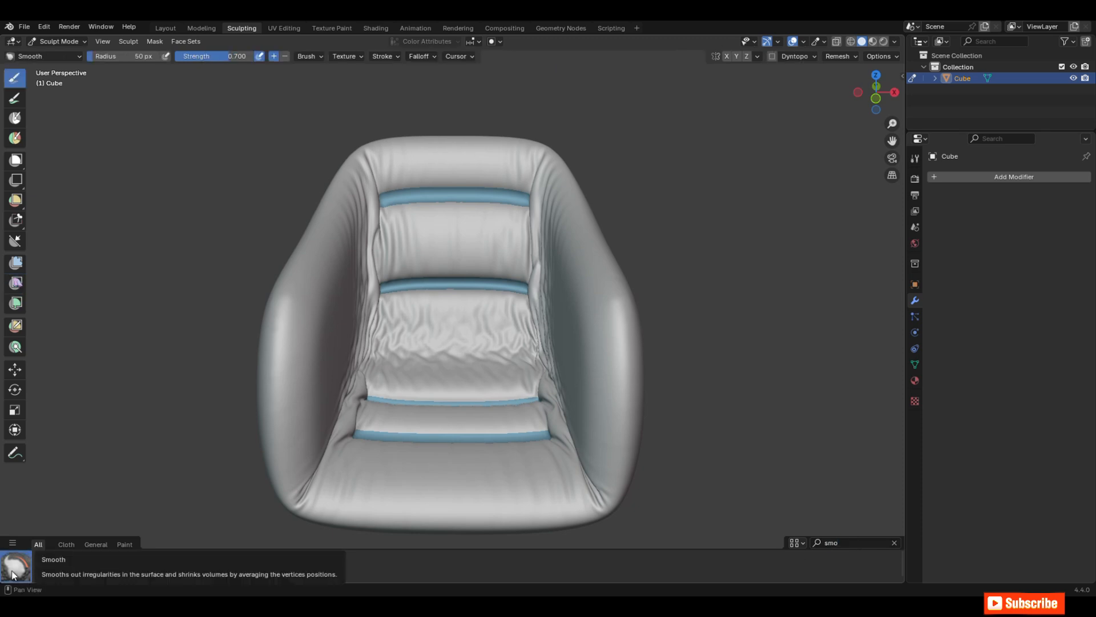
{"action": "left_click", "coordinate": [727, 55]}
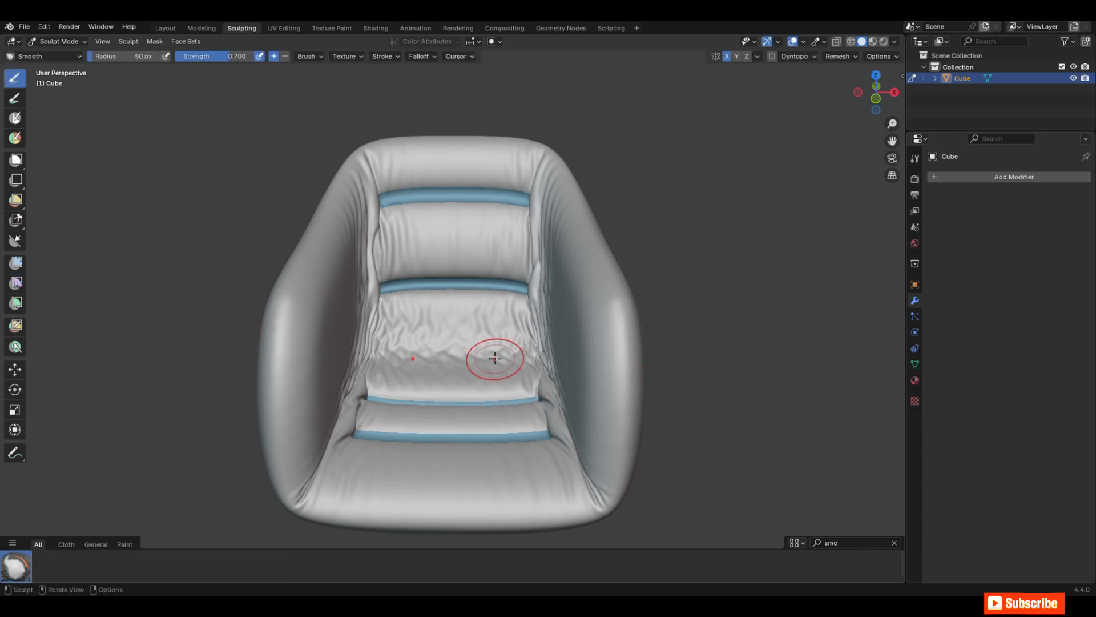
{"action": "middle_click_drag", "start_coordinate": [610, 350], "coordinate": [633, 347]}
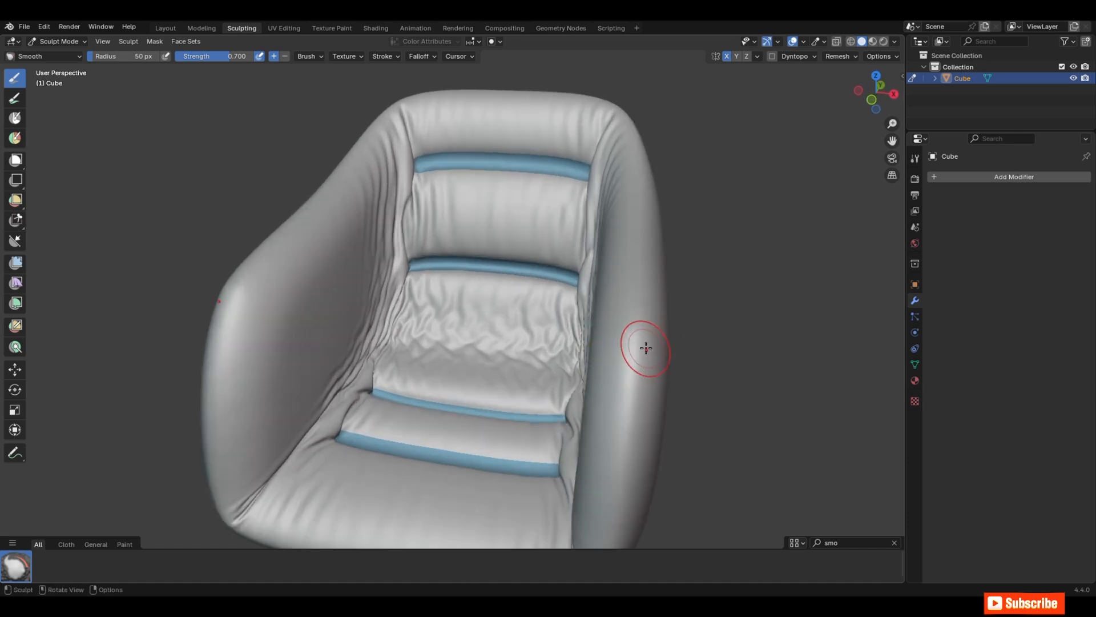
{"action": "key", "text": "f"}
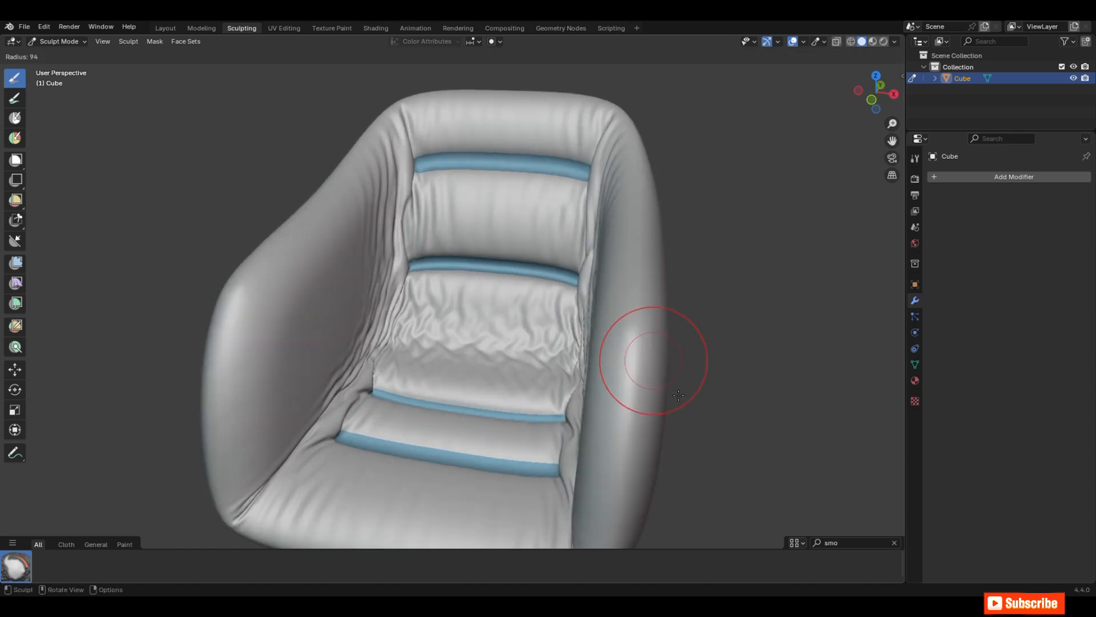
{"action": "left_click", "coordinate": [687, 401]}
Step: Smooth out the wrinkles on the inner armrests, backrest and seat cushions with the Smooth brush
{"action": "middle_click_drag", "start_coordinate": [687, 401], "coordinate": [704, 379]}
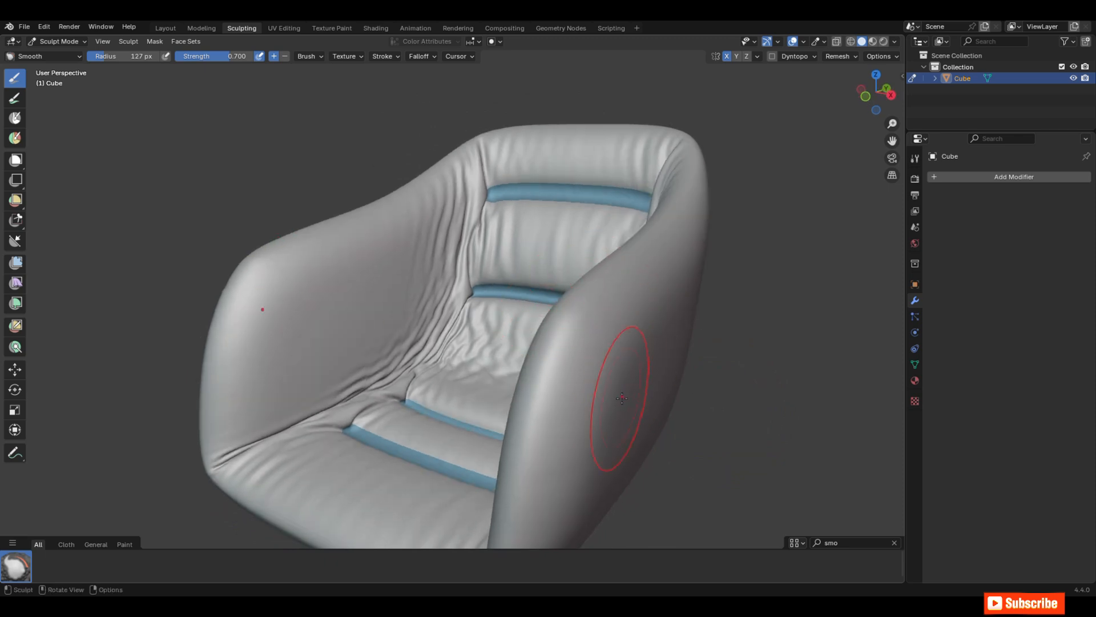
{"action": "mouse_move", "coordinate": [622, 398]}
{"action": "middle_mouse_down"}
{"action": "mouse_move", "coordinate": [649, 347]}
{"action": "mouse_move", "coordinate": [594, 392]}
{"action": "mouse_move", "coordinate": [562, 260]}
{"action": "mouse_move", "coordinate": [502, 362]}
{"action": "mouse_move", "coordinate": [563, 354]}
{"action": "mouse_move", "coordinate": [506, 249]}
{"action": "middle_mouse_up"}
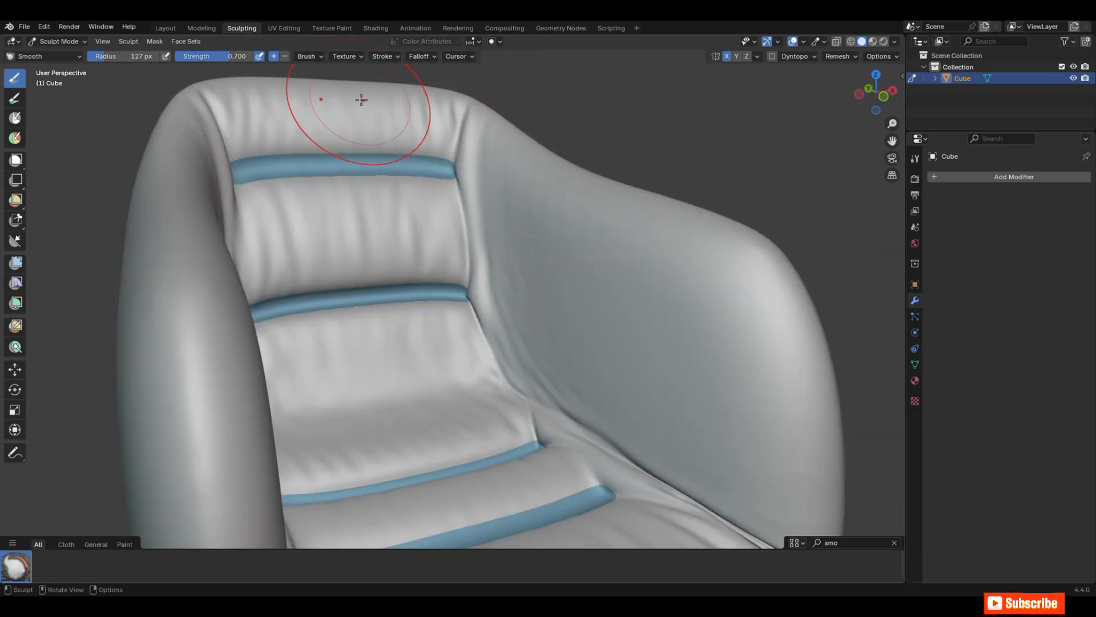
{"action": "middle_click_drag", "start_coordinate": [361, 99], "coordinate": [548, 318]}
{"action": "scroll", "coordinate": [548, 318], "scroll_direction": "down", "scroll_amount": 5}
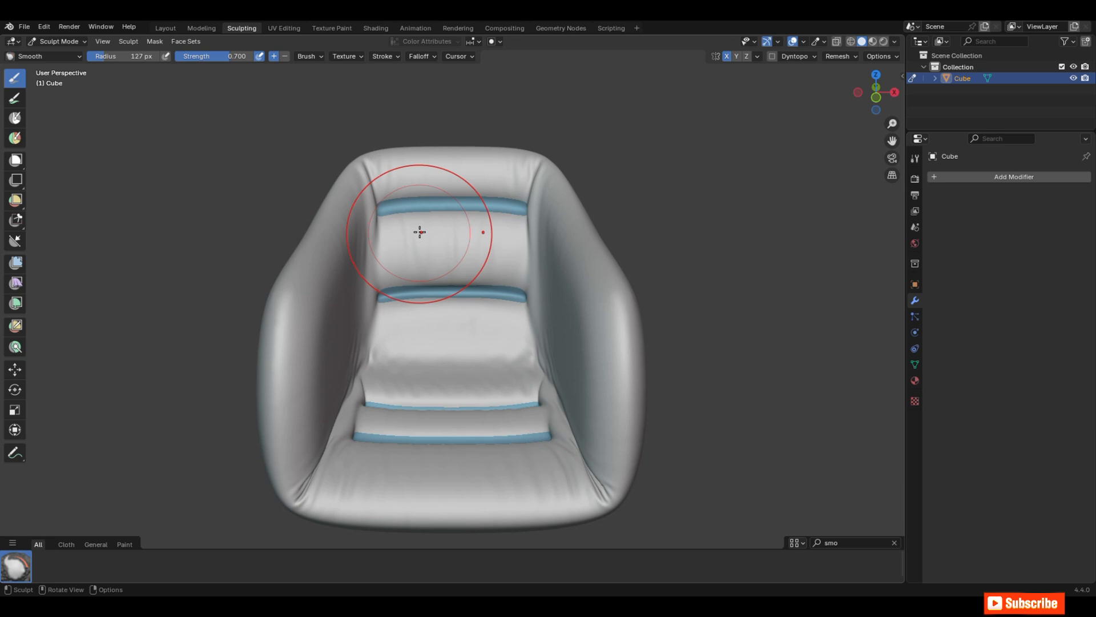
{"action": "middle_click_drag", "start_coordinate": [502, 318], "coordinate": [421, 250]}
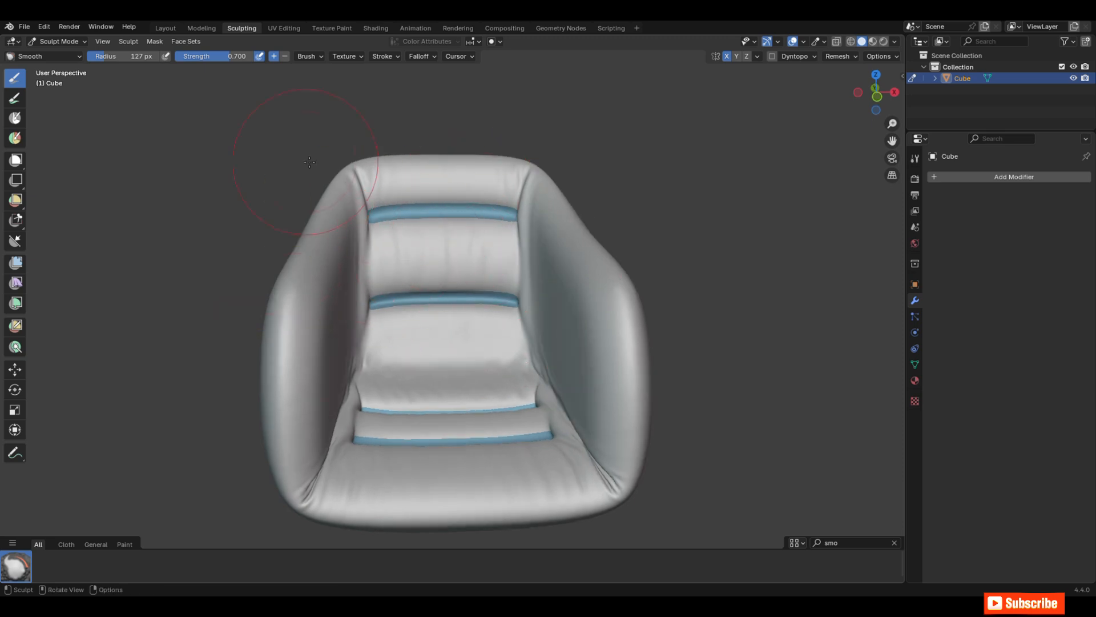
{"action": "mouse_move", "coordinate": [743, 272]}
{"action": "middle_mouse_down"}
{"action": "mouse_move", "coordinate": [674, 268]}
{"action": "mouse_move", "coordinate": [736, 275]}
{"action": "middle_mouse_up"}
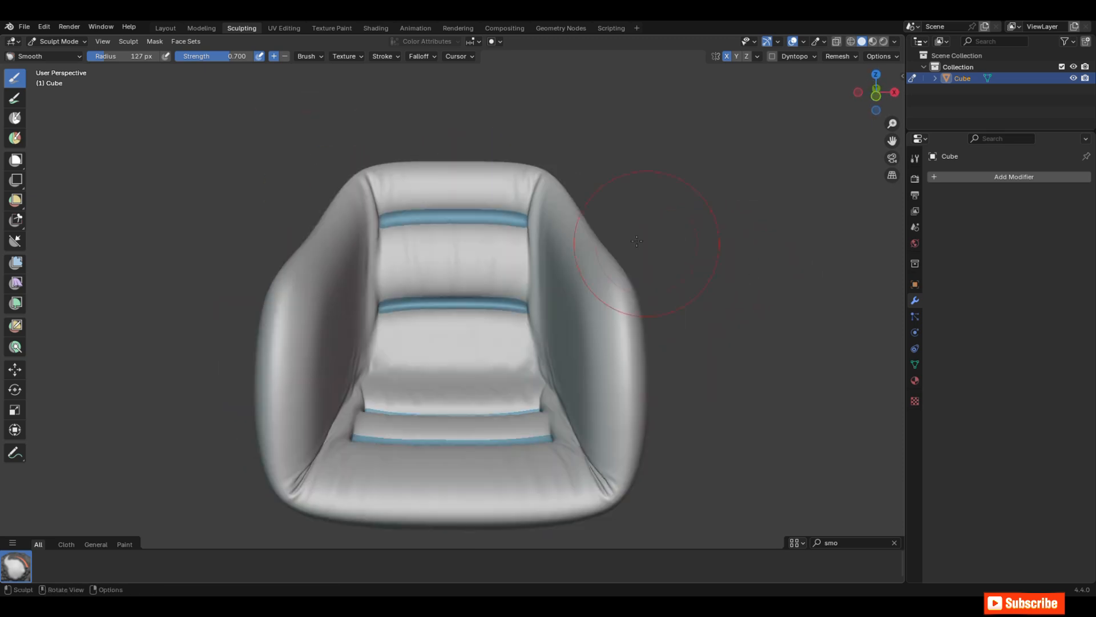
Step: Return the chair to Object Mode and switch to the Layout workspace
{"action": "left_click", "coordinate": [63, 41]}
{"action": "left_click", "coordinate": [61, 54]}
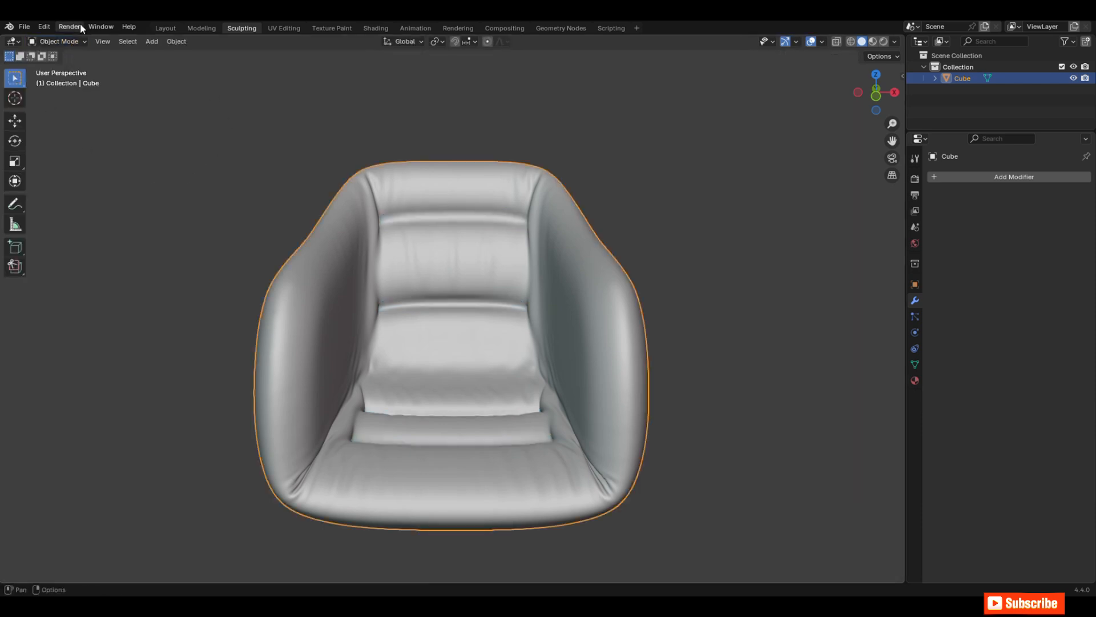
{"action": "left_click", "coordinate": [165, 27]}
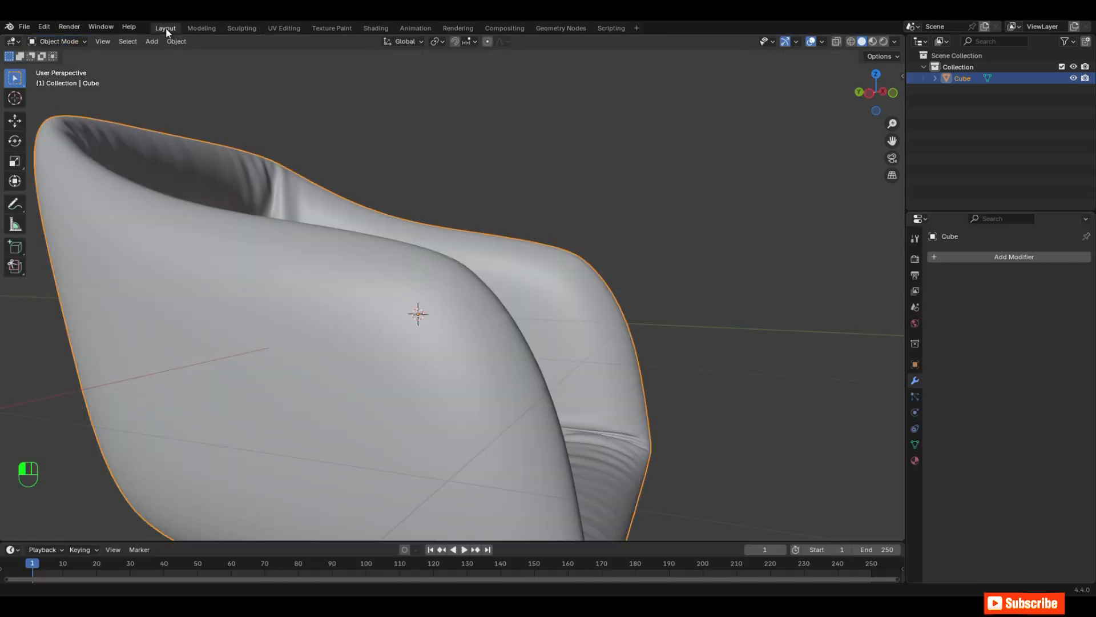
{"action": "middle_click_drag", "start_coordinate": [340, 214], "coordinate": [612, 288]}
{"action": "key", "text": "KP_1"}
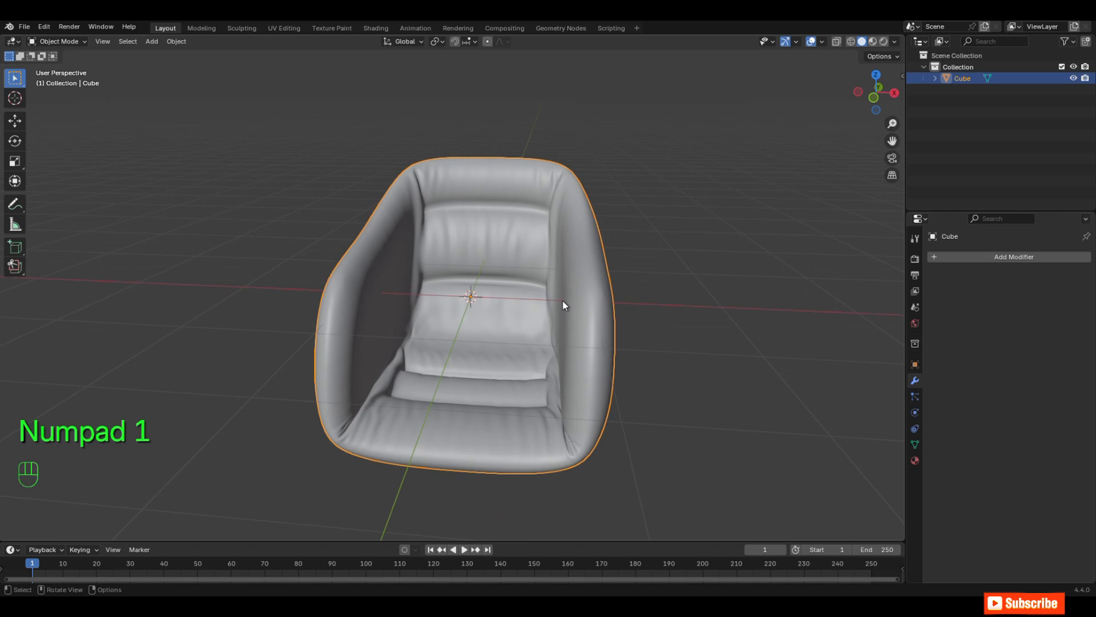
{"action": "scroll", "coordinate": [577, 319], "scroll_direction": "up", "scroll_amount": 1}
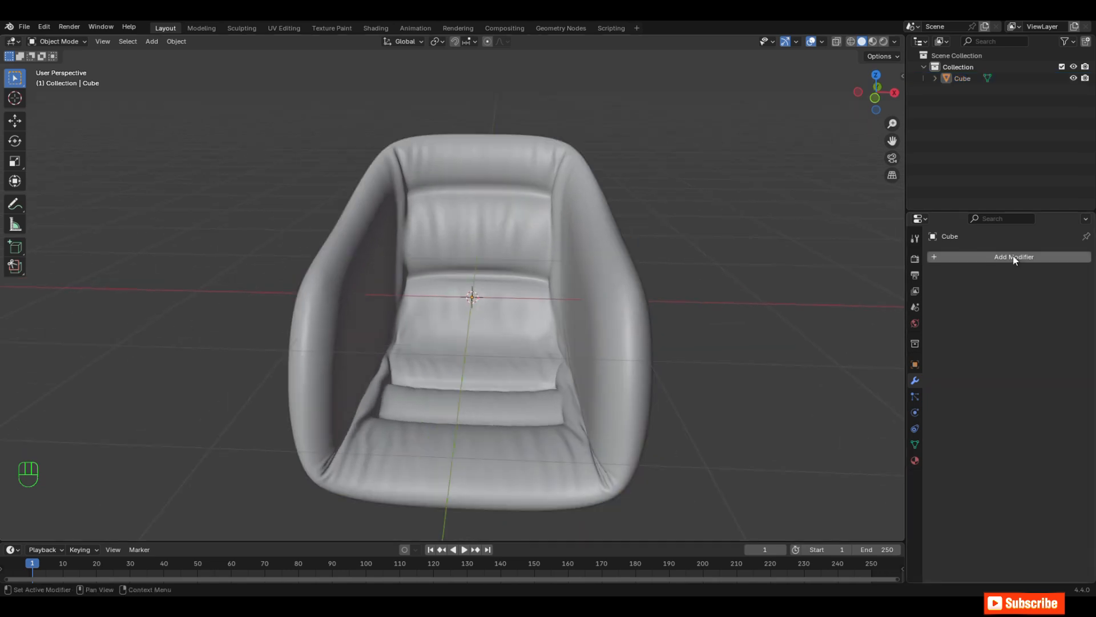
Step: Add a Smooth modifier to the chair
{"action": "left_click", "coordinate": [1015, 256]}
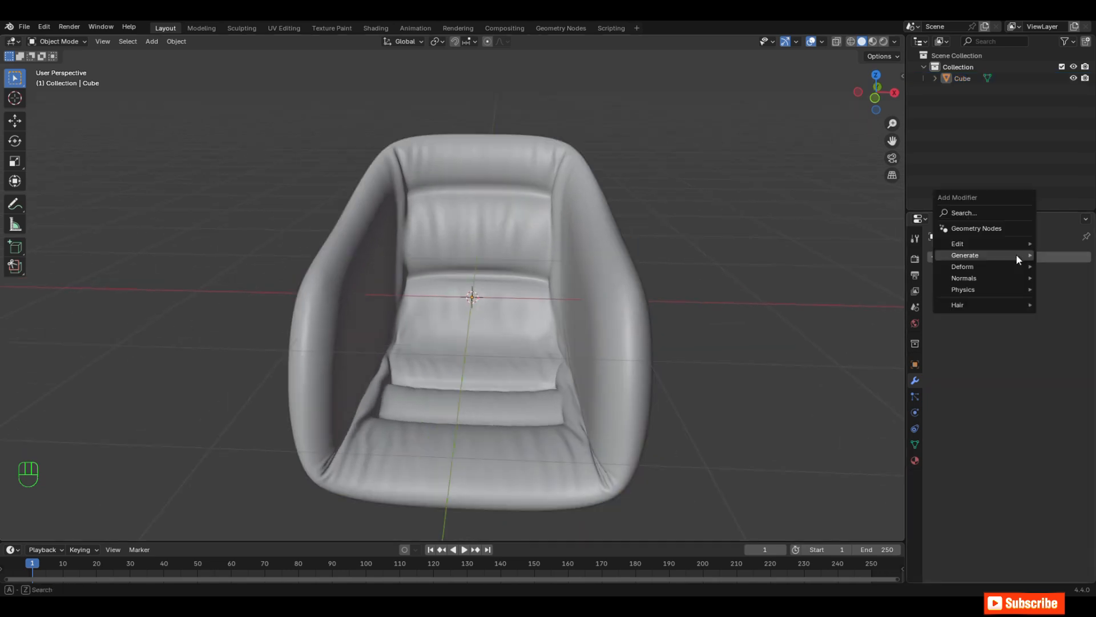
{"action": "left_click", "coordinate": [994, 213]}
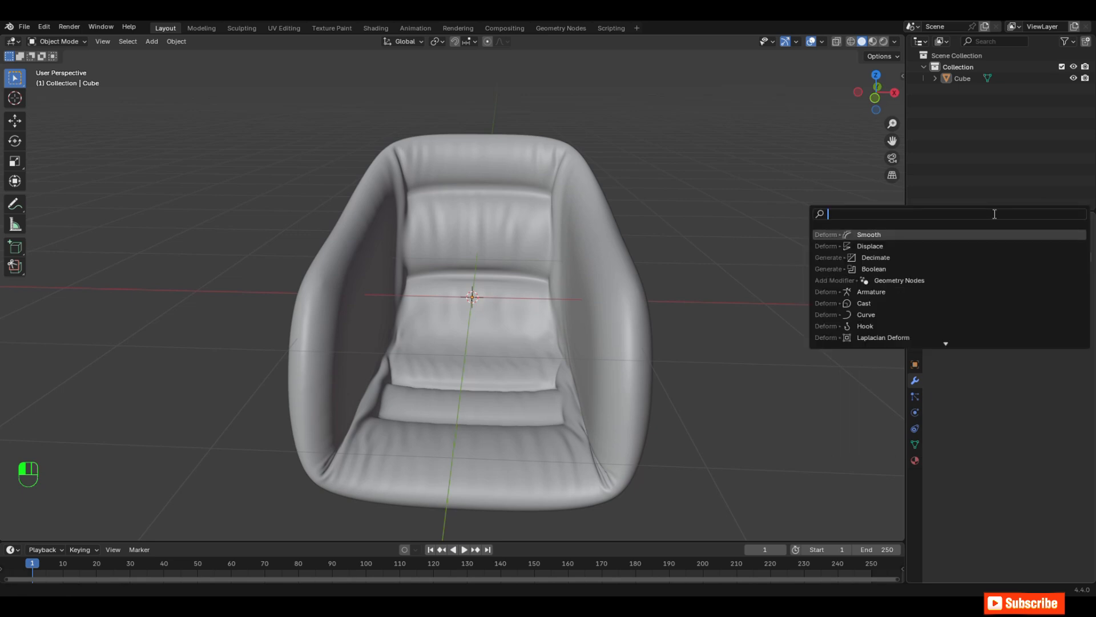
{"action": "type", "text": "smo"}
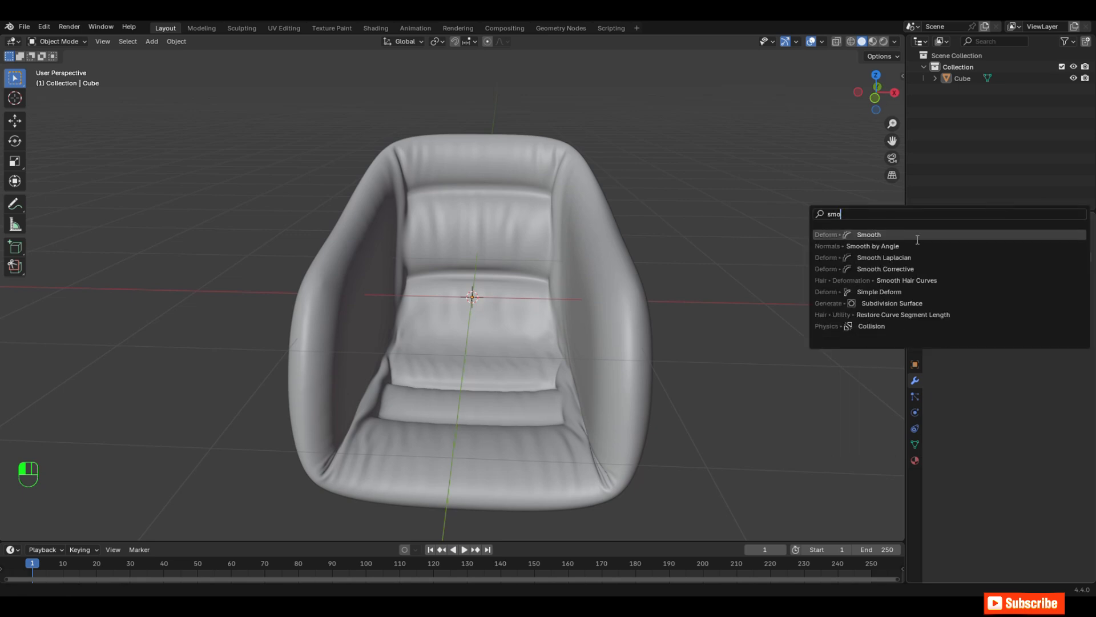
{"action": "left_click", "coordinate": [917, 236]}
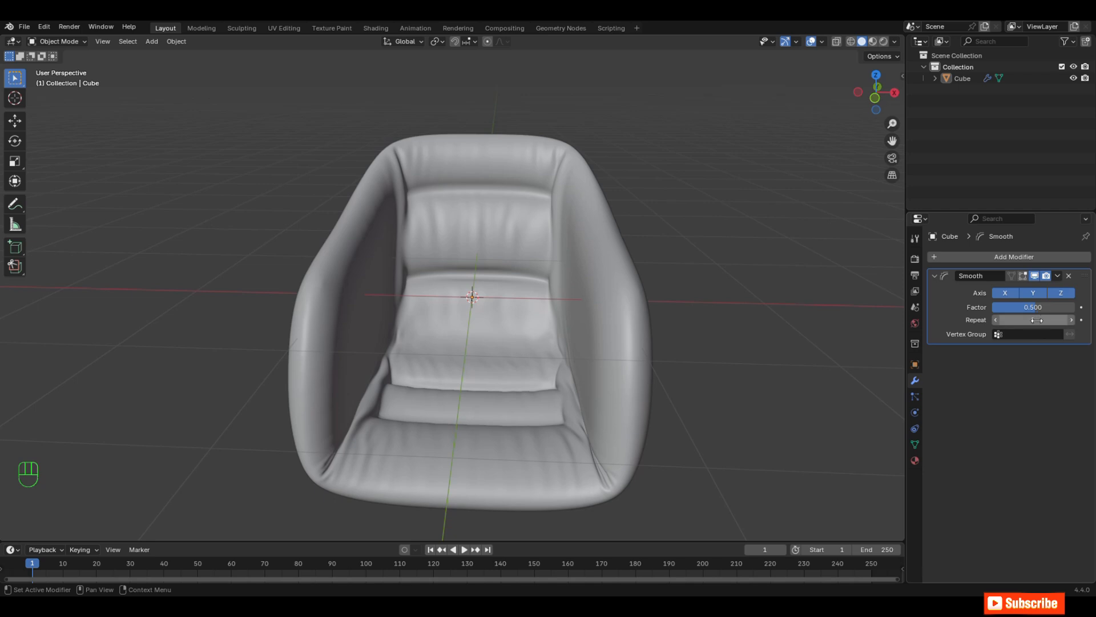
Step: Set the Smooth modifier's repeat count to 6
{"action": "left_click_drag", "start_coordinate": [1037, 320], "coordinate": [1030, 320]}
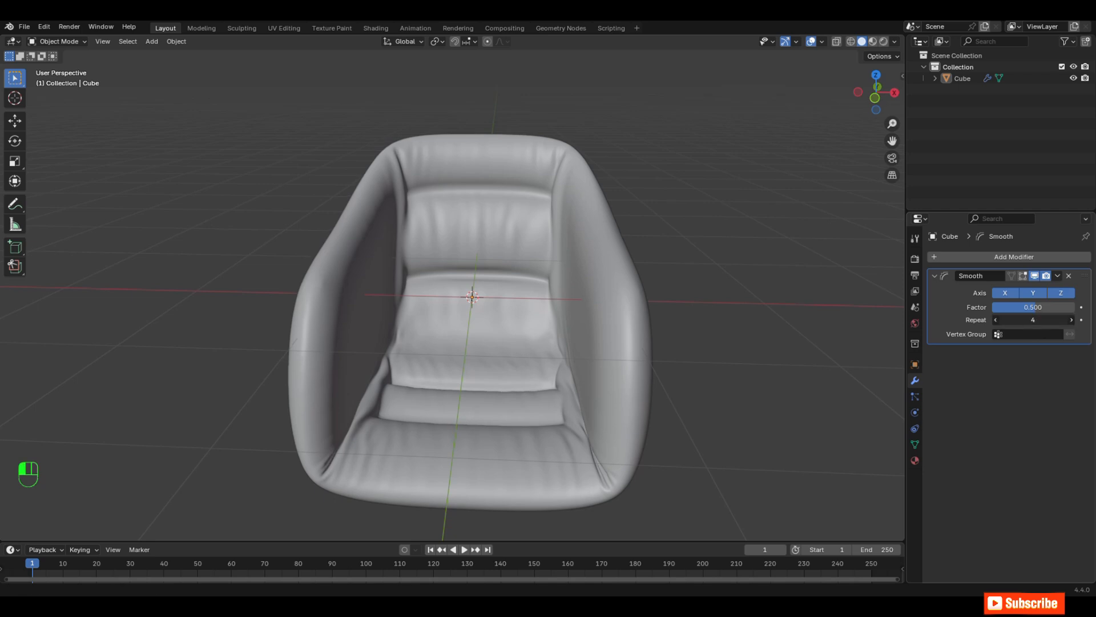
{"action": "left_click_drag", "start_coordinate": [1031, 320], "coordinate": [1028, 320]}
{"action": "middle_click_drag", "start_coordinate": [714, 337], "coordinate": [661, 392]}
{"action": "scroll", "coordinate": [594, 341], "scroll_direction": "up", "scroll_amount": 3}
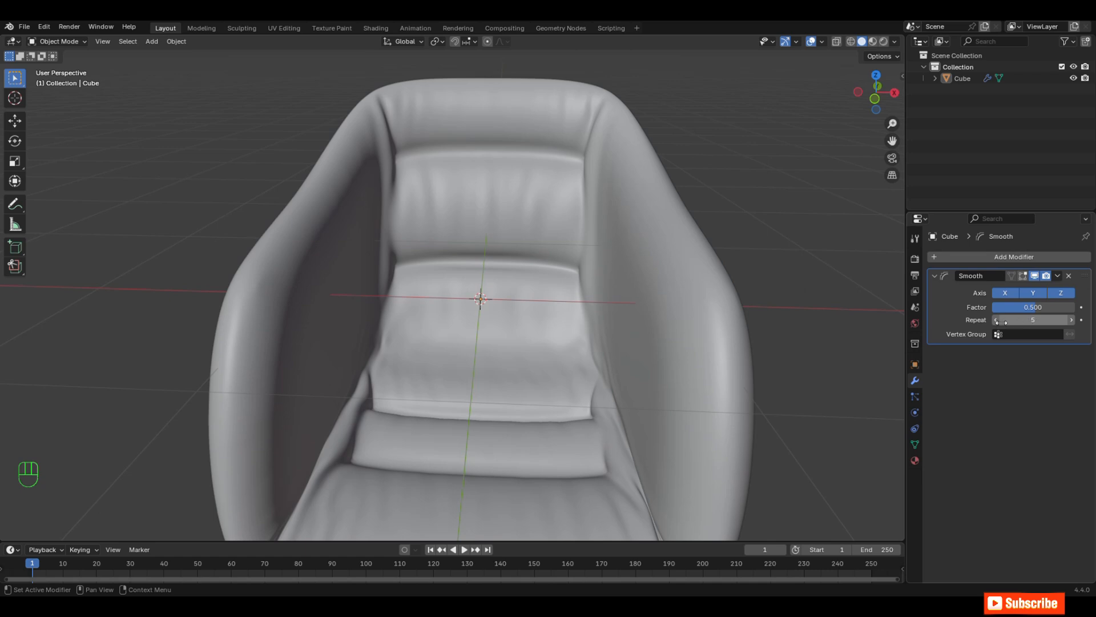
{"action": "left_click", "coordinate": [1069, 319]}
{"action": "scroll", "coordinate": [525, 281], "scroll_direction": "down", "scroll_amount": 3}
{"action": "scroll", "coordinate": [547, 295], "scroll_direction": "up", "scroll_amount": 3}
{"action": "middle_click_drag", "start_coordinate": [568, 295], "coordinate": [634, 319]}
{"action": "scroll", "coordinate": [573, 313], "scroll_direction": "down", "scroll_amount": 4}
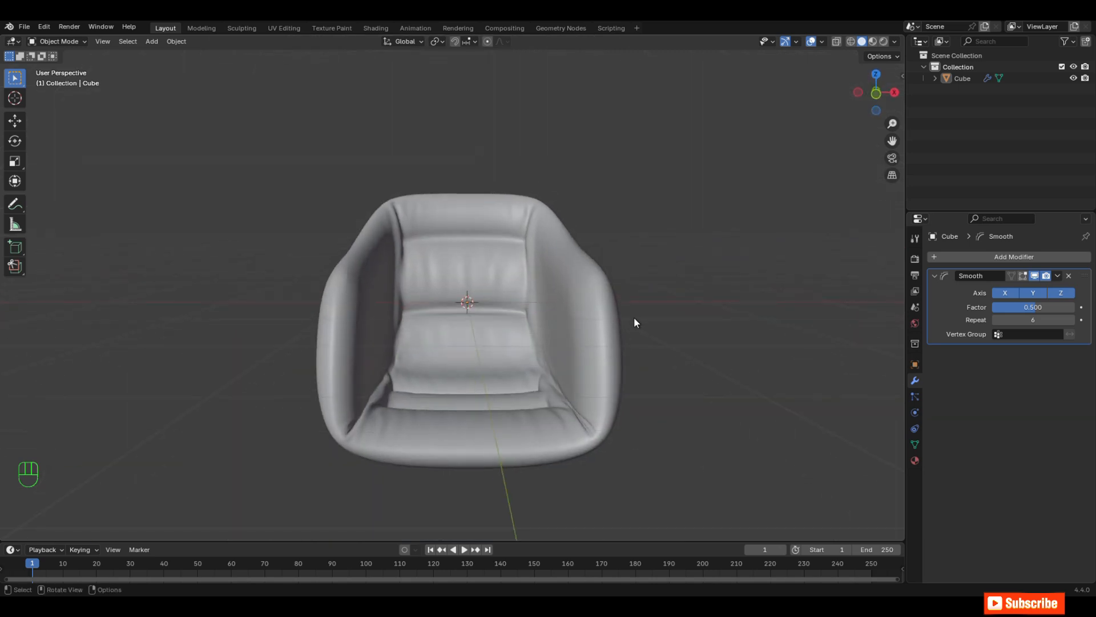
Step: Raise the chair along the Z axis above the origin in front orthographic view and hide it
{"action": "key", "text": "KP_1"}
{"action": "key", "text": "KP_1"}
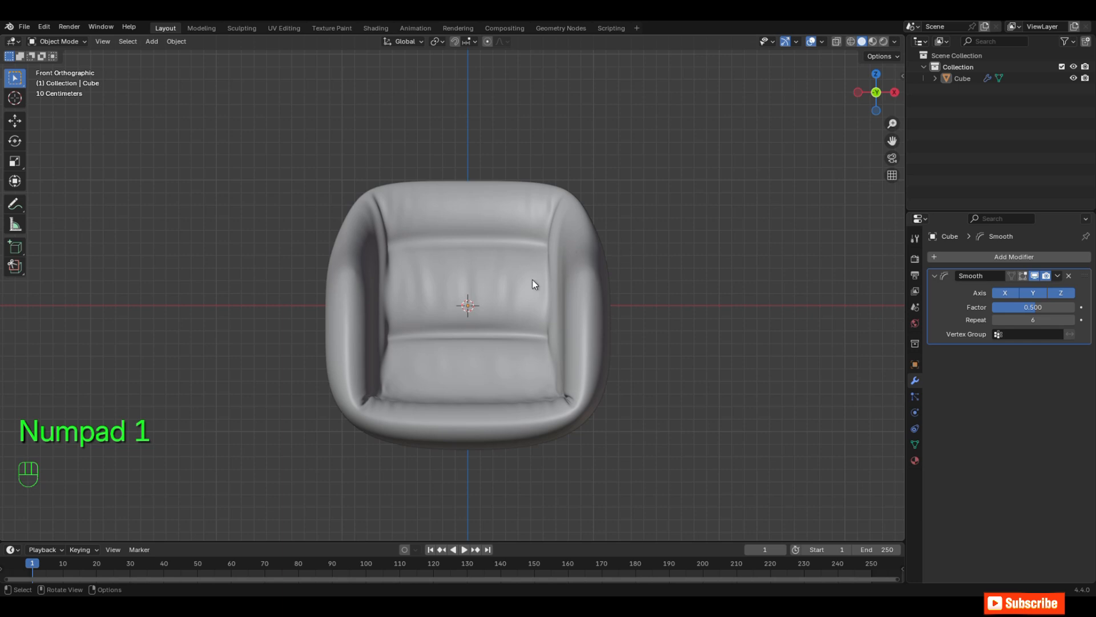
{"action": "middle_click_drag", "start_coordinate": [668, 281], "coordinate": [625, 307]}
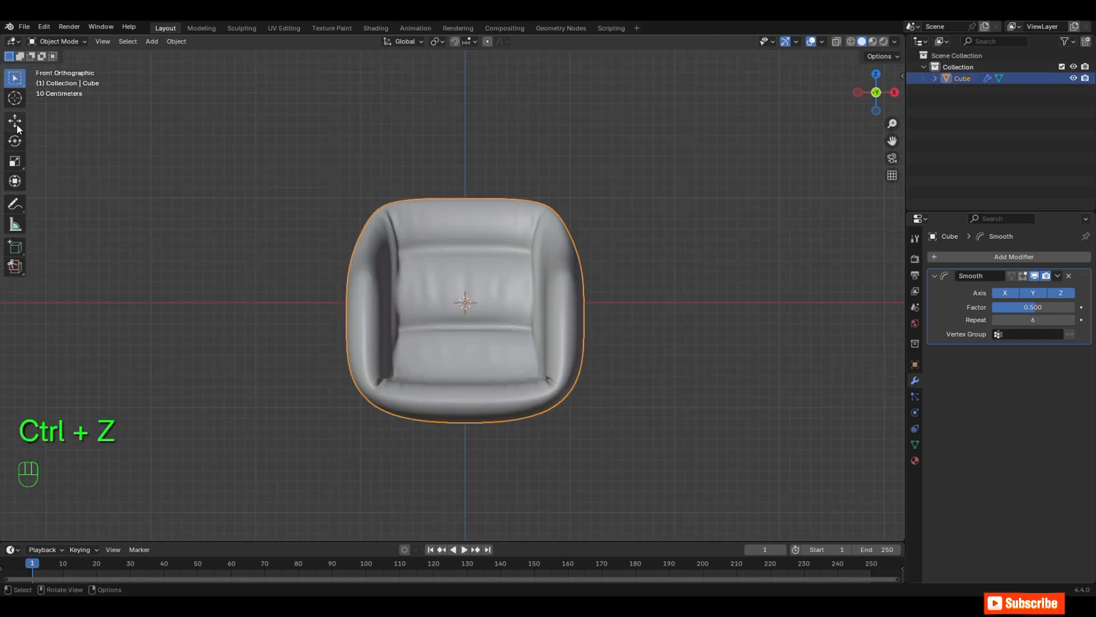
{"action": "left_click", "coordinate": [16, 124]}
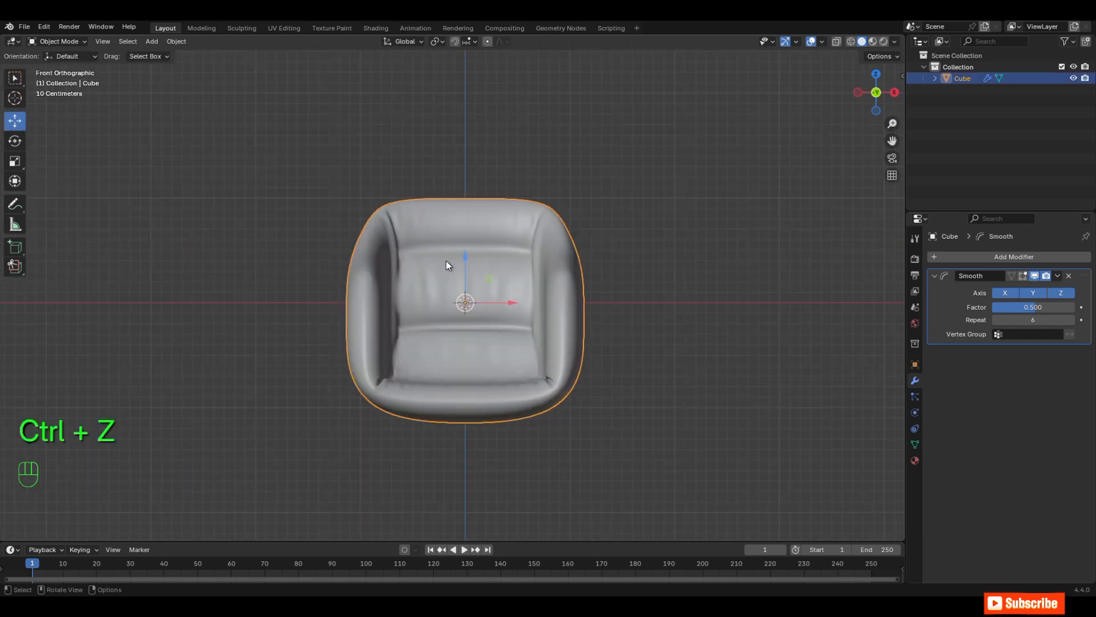
{"action": "left_click_drag", "start_coordinate": [460, 270], "coordinate": [485, 132]}
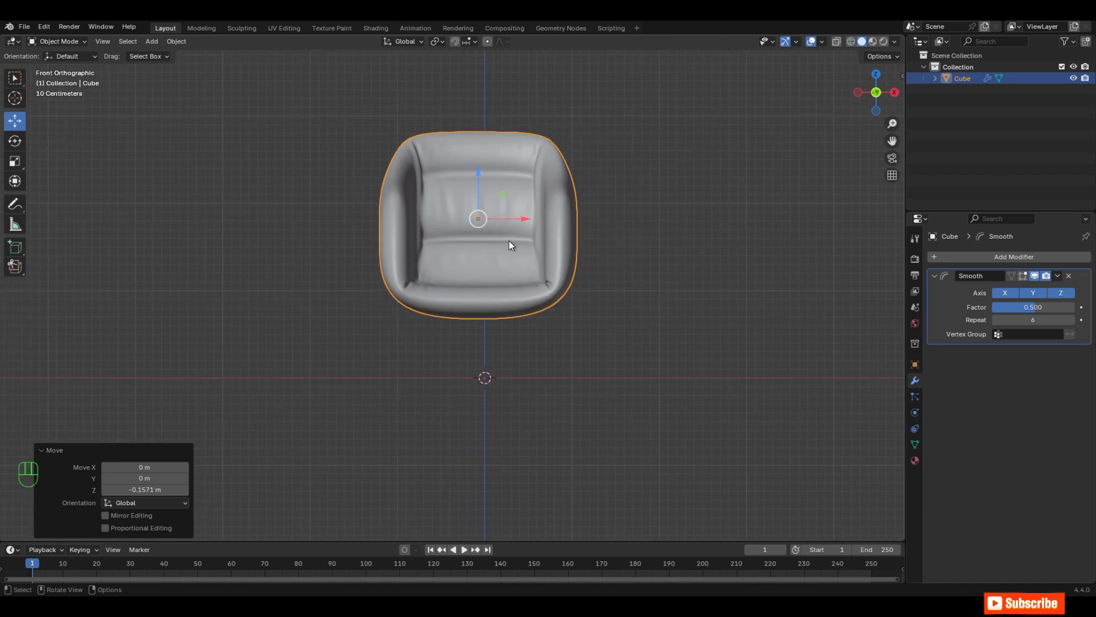
{"action": "key", "text": "h"}
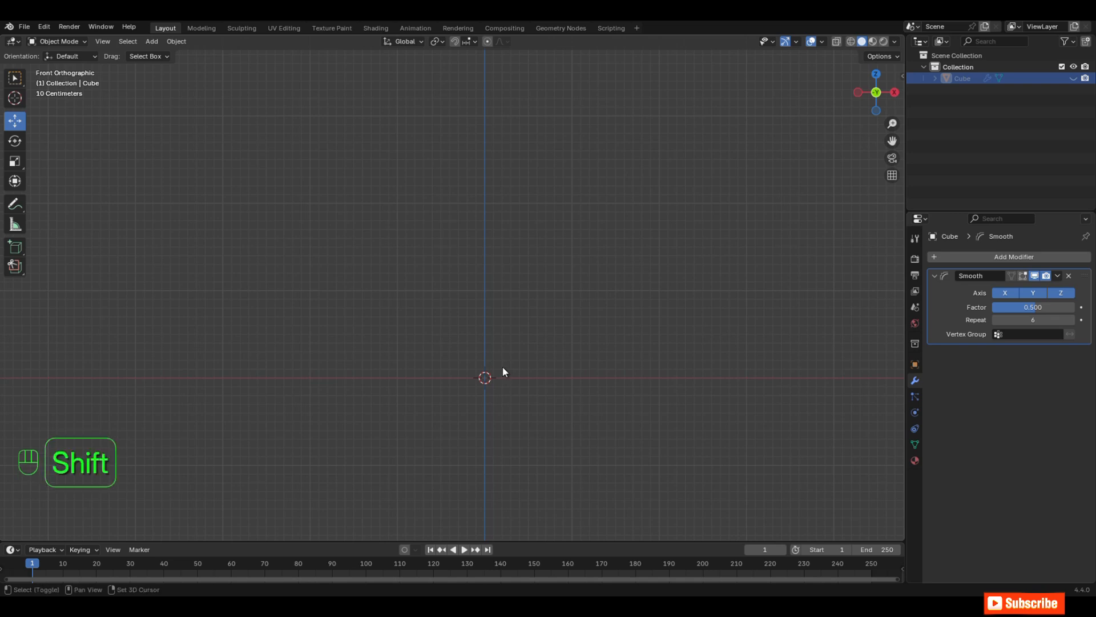
Step: Add a mesh cylinder at the origin and lower its top face about 1.76 m along Z to form a thin disc
{"action": "key", "text": "shift+a"}
{"action": "mouse_move", "coordinate": [502, 368]}
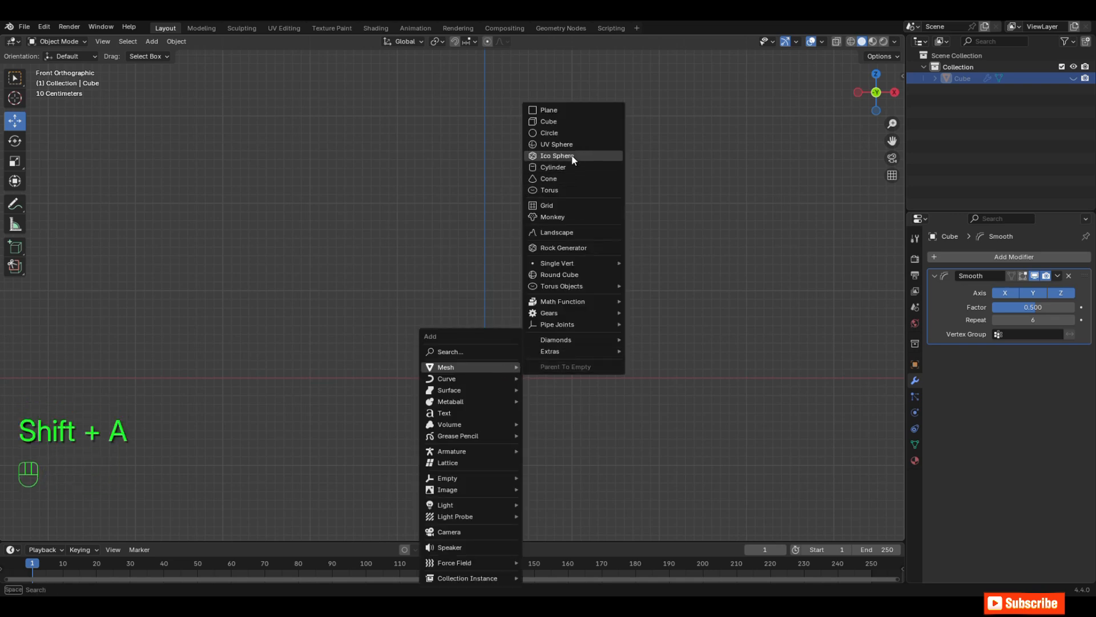
{"action": "left_click", "coordinate": [562, 167]}
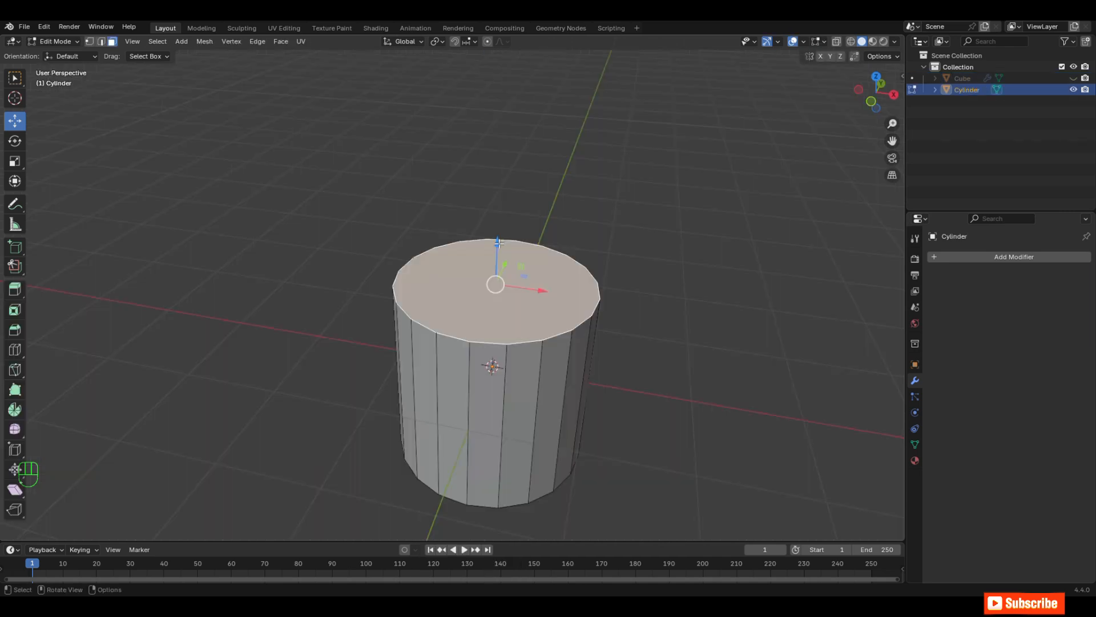
{"action": "key", "text": "g"}
{"action": "key", "text": "z"}
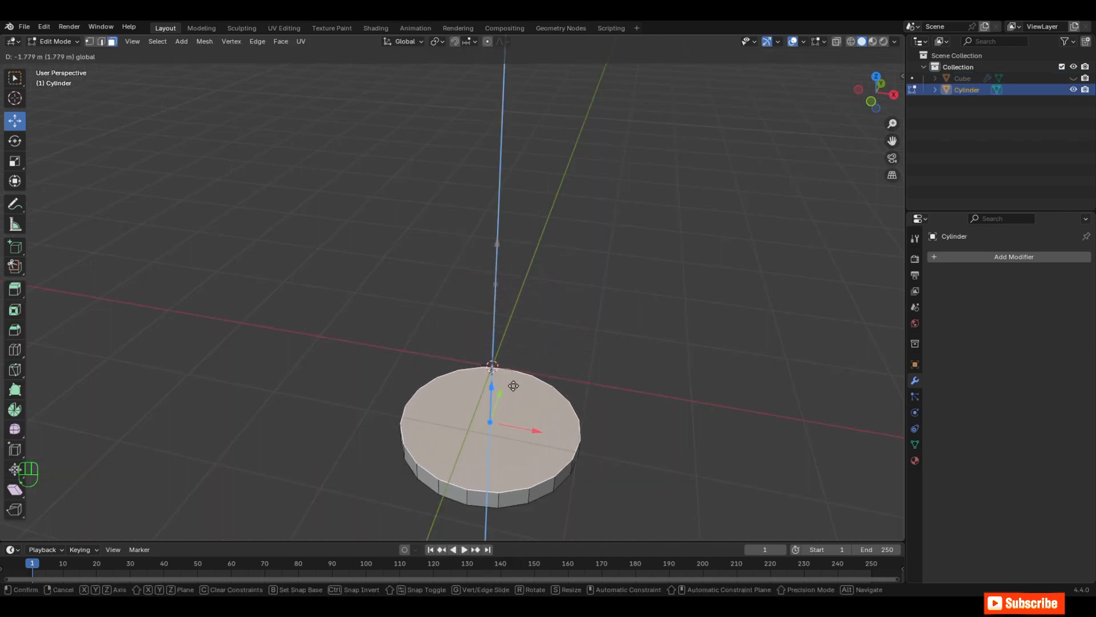
{"action": "left_click", "coordinate": [513, 380]}
Step: Inset the disc's top face by about 0.55 m and scale the inner face to about 0.69
{"action": "key", "text": "KP_7"}
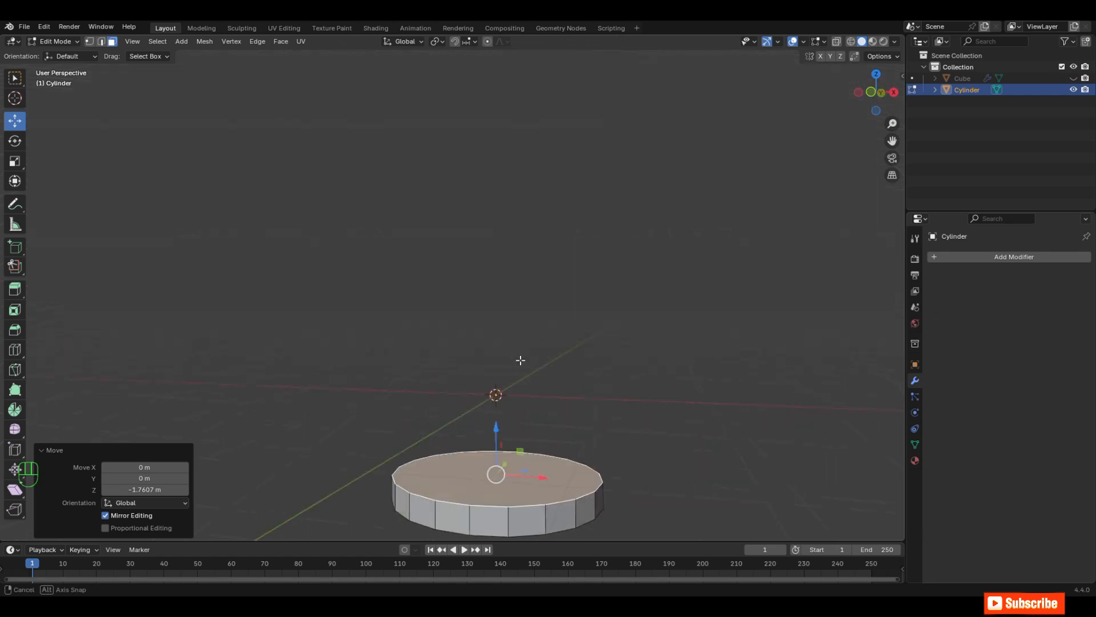
{"action": "key", "text": "i"}
{"action": "middle_click_drag", "start_coordinate": [702, 343], "coordinate": [619, 399]}
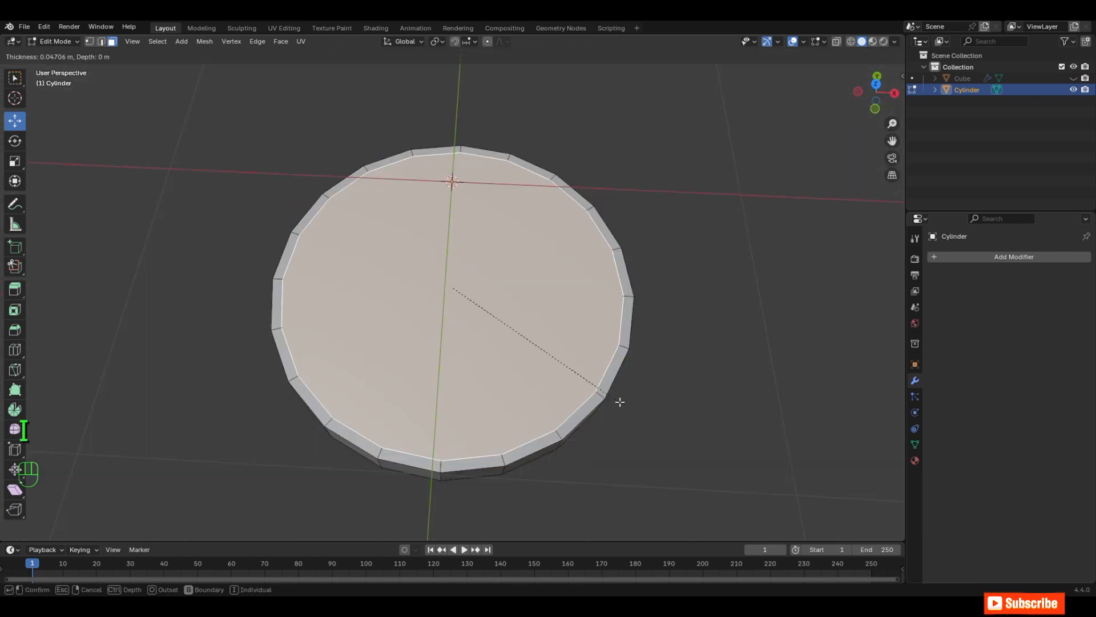
{"action": "left_click", "coordinate": [512, 349]}
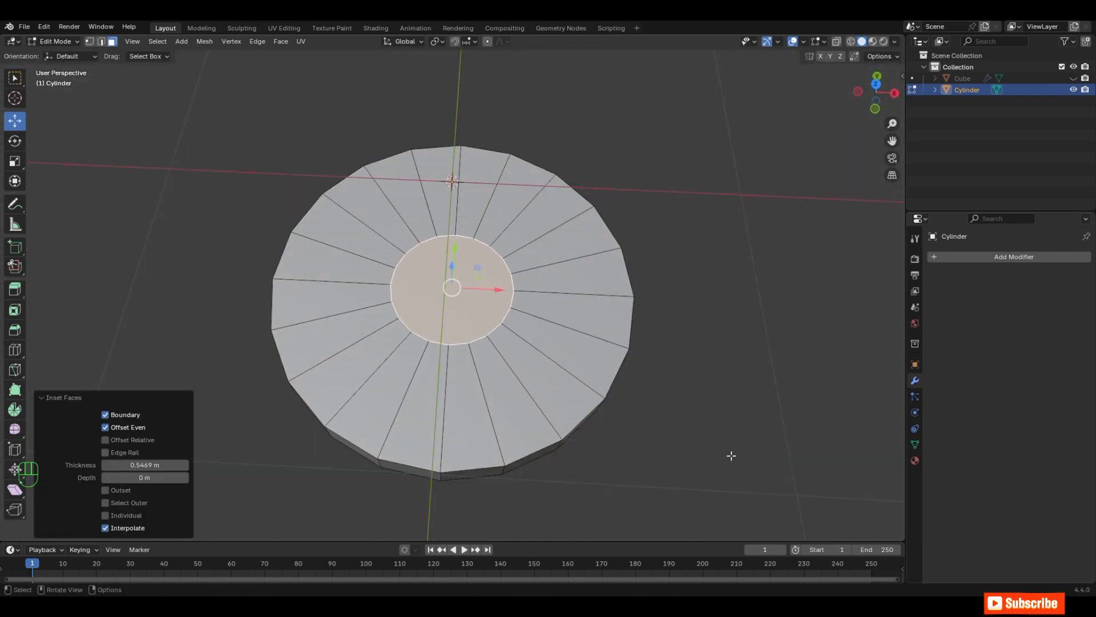
{"action": "key", "text": "s"}
{"action": "left_click", "coordinate": [645, 403]}
Step: Scale the inner face to about 0.81 and extrude it about 0.79 m upward along Z to form a column
{"action": "key", "text": "KP_1"}
{"action": "left_click_drag", "start_coordinate": [893, 142], "coordinate": [911, 298]}
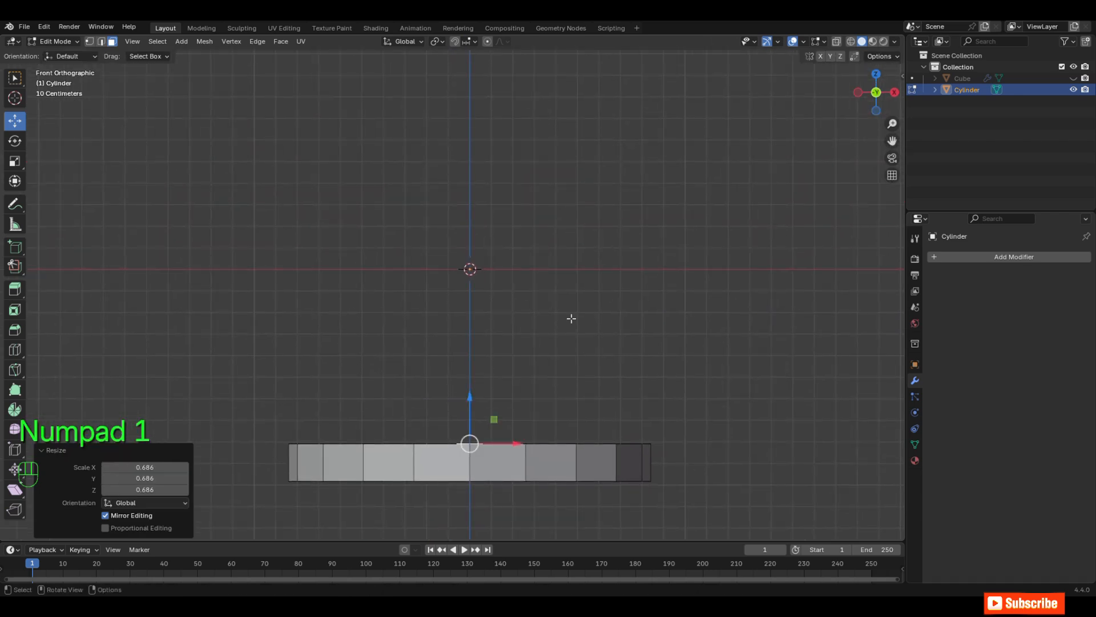
{"action": "left_click_drag", "start_coordinate": [893, 140], "coordinate": [892, 92]}
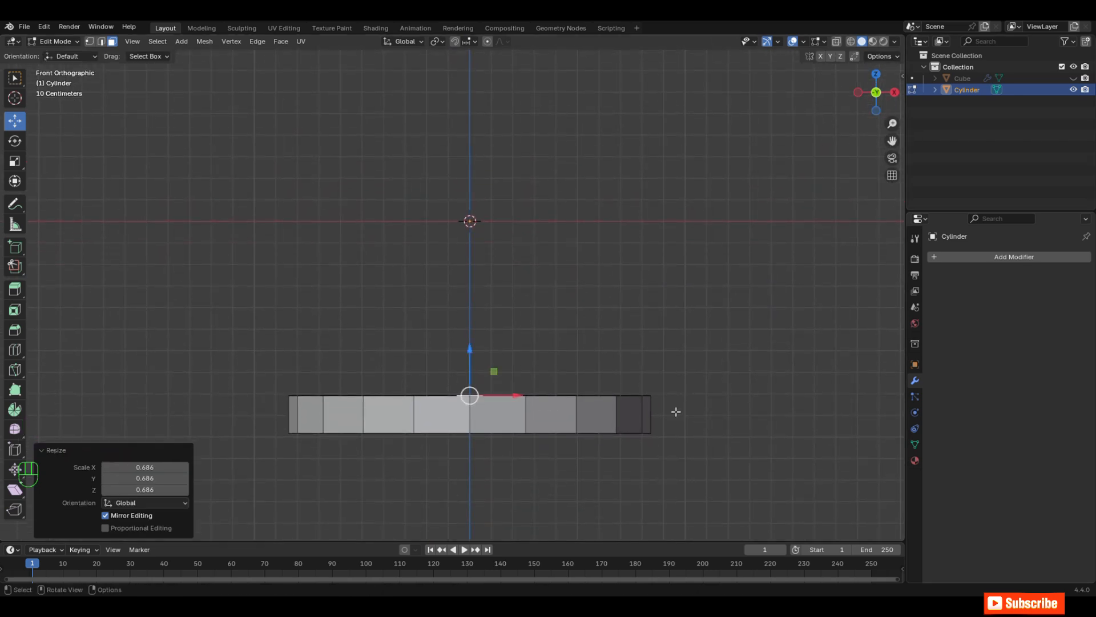
{"action": "key", "text": "e"}
{"action": "key", "text": "z"}
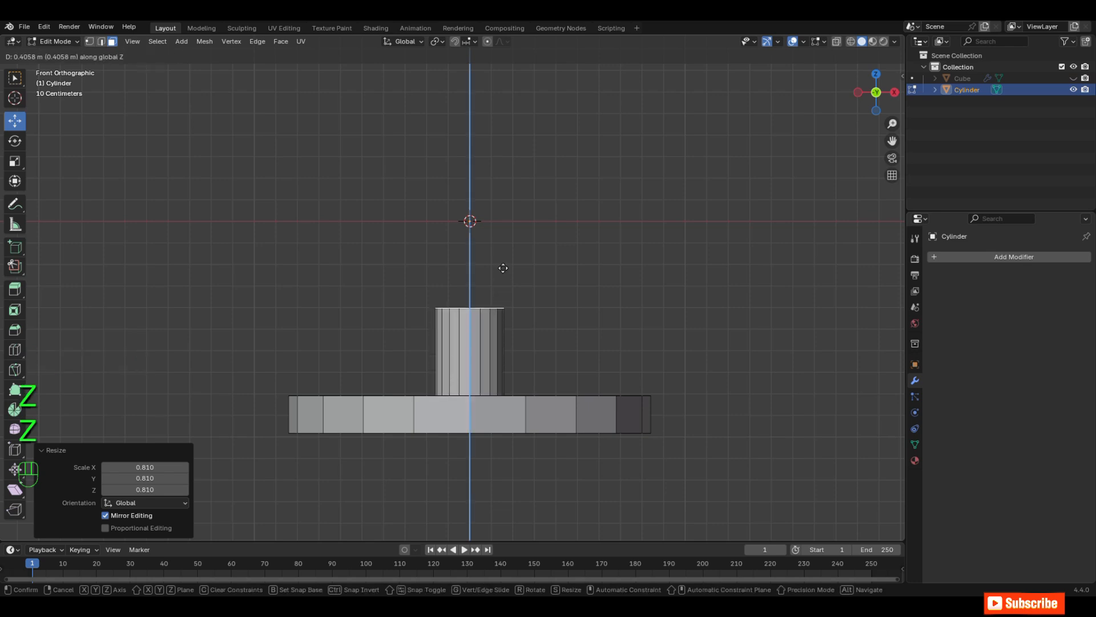
{"action": "left_click", "coordinate": [511, 187]}
Step: Extrude the column's top face outward at a scale of about 1.27, and extrude it along Z to form a collar
{"action": "middle_click_drag", "start_coordinate": [511, 188], "coordinate": [560, 259]}
{"action": "scroll", "coordinate": [560, 257], "scroll_direction": "up", "scroll_amount": 4}
{"action": "middle_click_drag", "start_coordinate": [579, 174], "coordinate": [575, 220], "text": "shift"}
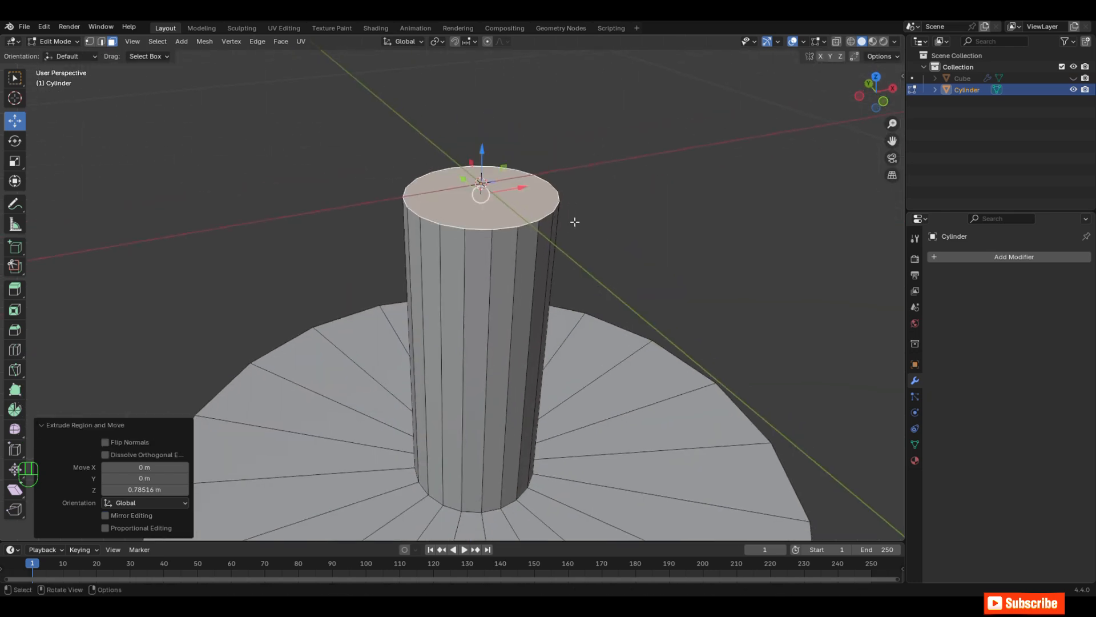
{"action": "key", "text": "e"}
{"action": "key", "text": "s"}
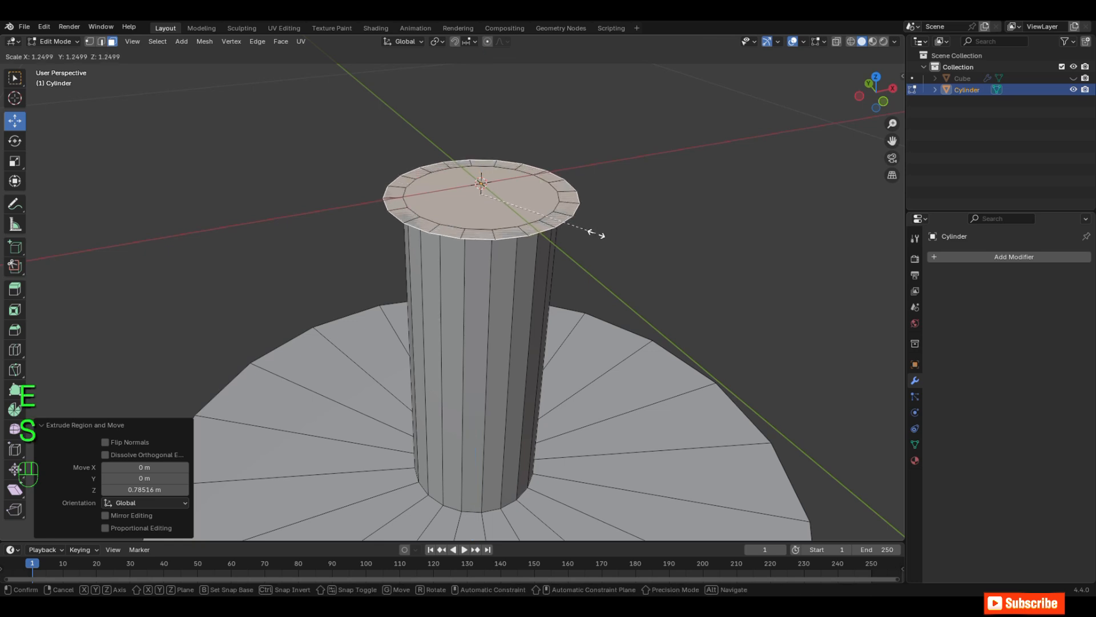
{"action": "left_click", "coordinate": [597, 234]}
{"action": "key", "text": "e"}
{"action": "key", "text": "z"}
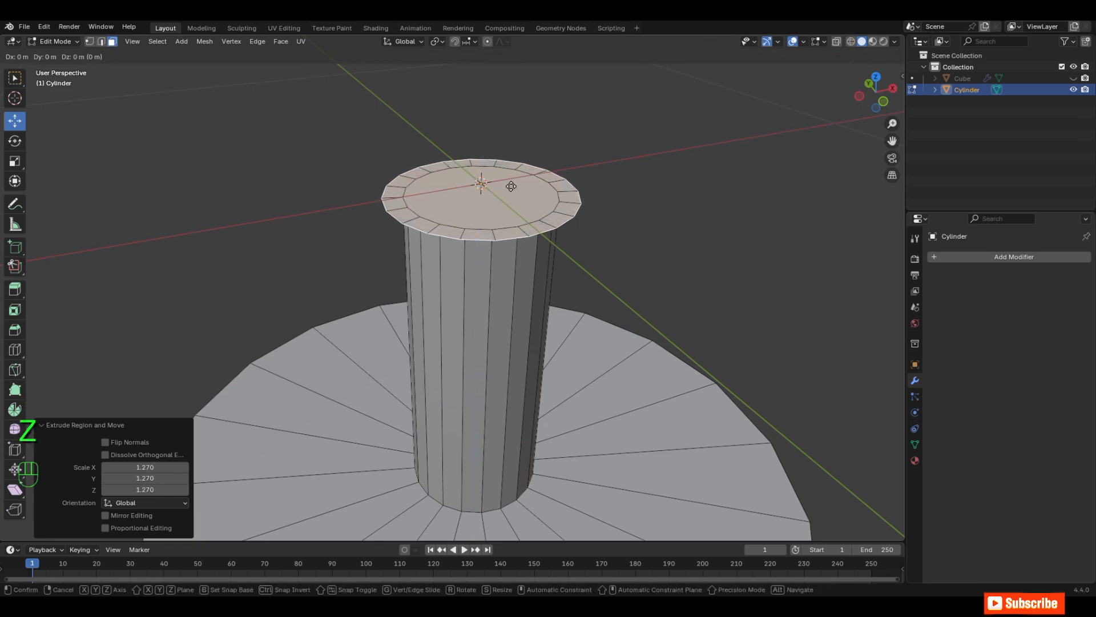
{"action": "key", "text": "z"}
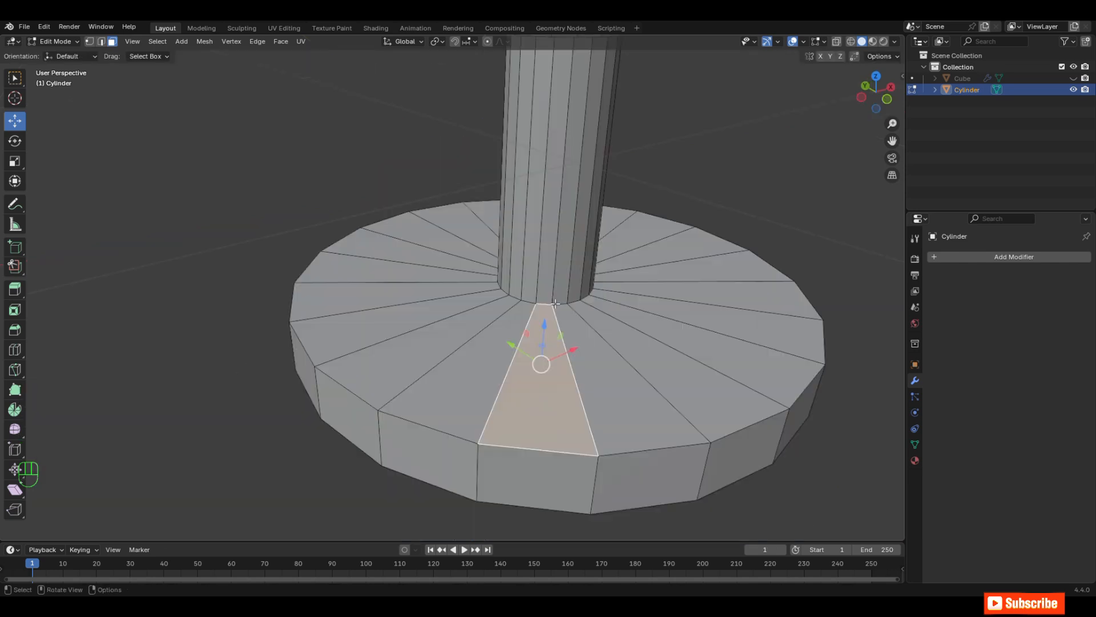
Step: Bevel the edge loop where the column meets the disc, about 0.03 m wide with 2 segments
{"action": "left_click", "coordinate": [582, 299]}
{"action": "key", "text": "2"}
{"action": "left_click", "coordinate": [498, 330], "text": "alt"}
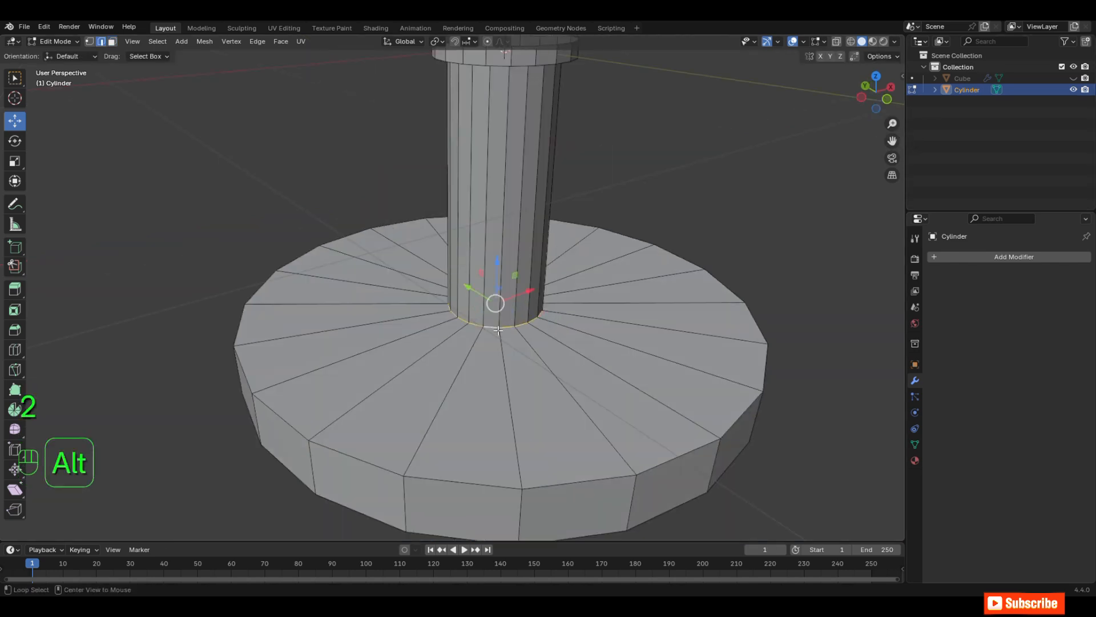
{"action": "middle_click_drag", "start_coordinate": [499, 329], "coordinate": [561, 342]}
{"action": "scroll", "coordinate": [561, 341], "scroll_direction": "up", "scroll_amount": 4}
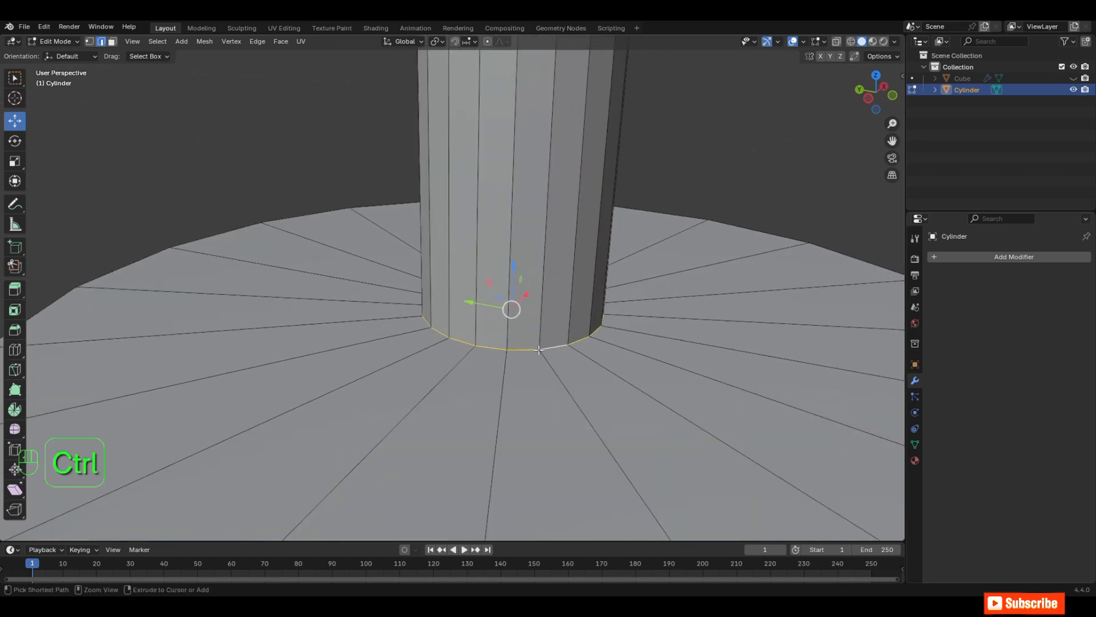
{"action": "key", "text": "ctrl+b"}
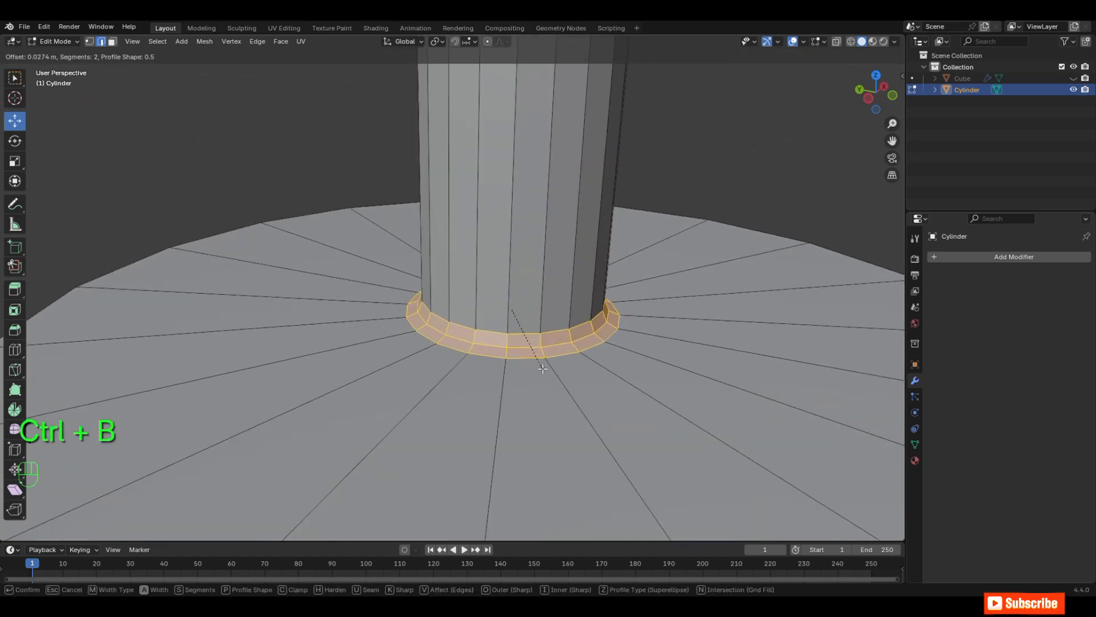
{"action": "left_click", "coordinate": [542, 372]}
Step: Bevel the disc's upper outer edge loop, about 0.036 m wide with 2 segments
{"action": "scroll", "coordinate": [542, 371], "scroll_direction": "down", "scroll_amount": 5}
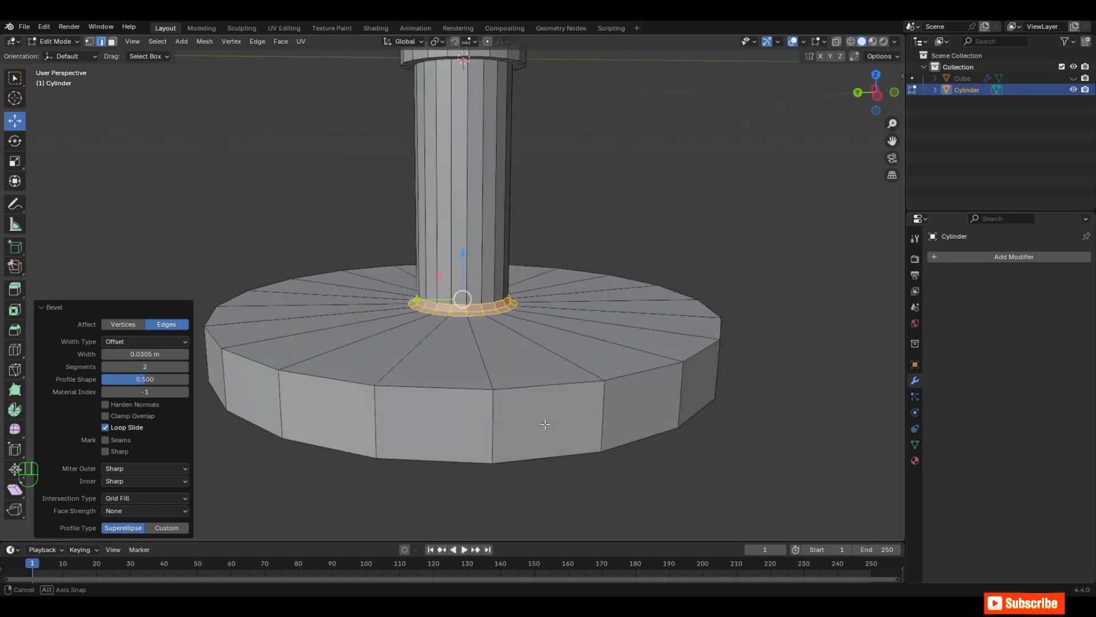
{"action": "scroll", "coordinate": [541, 419], "scroll_direction": "up", "scroll_amount": 1}
{"action": "left_click", "coordinate": [541, 419]}
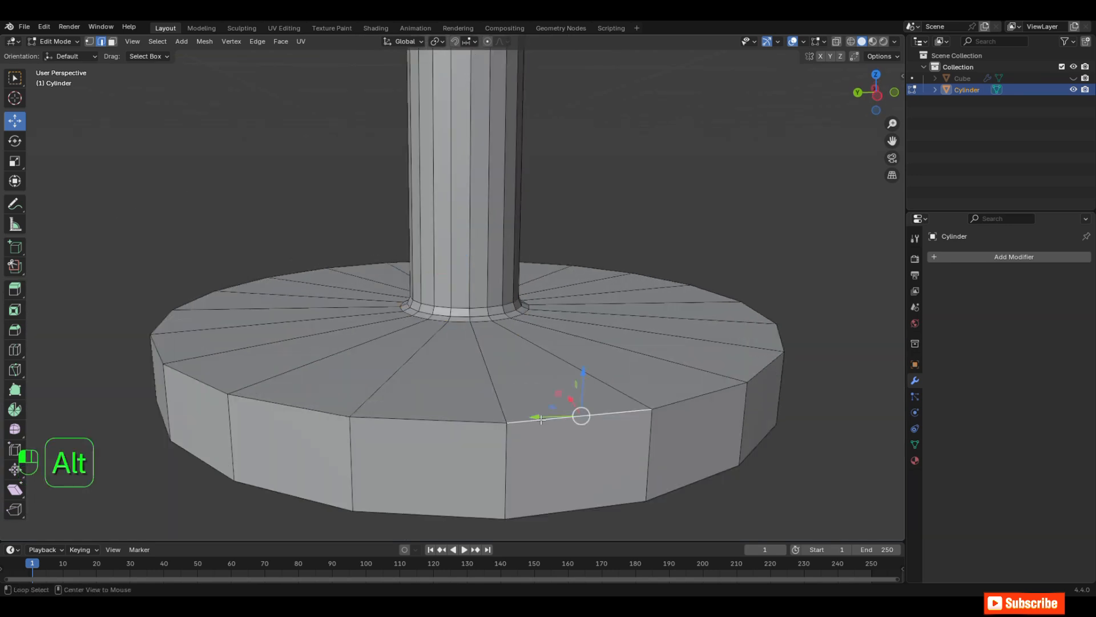
{"action": "left_click", "coordinate": [542, 418], "text": "alt"}
{"action": "key", "text": "ctrl+b"}
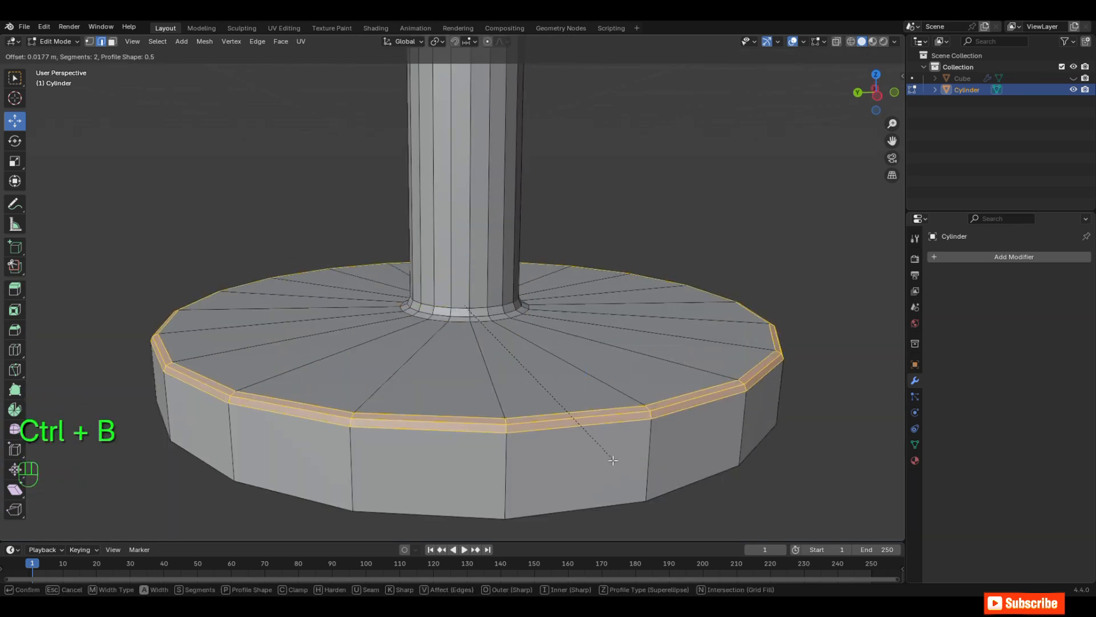
{"action": "left_click", "coordinate": [526, 412]}
Step: Select the disc's underside face and bevel its outer edge slightly
{"action": "scroll", "coordinate": [526, 412], "scroll_direction": "down", "scroll_amount": 2}
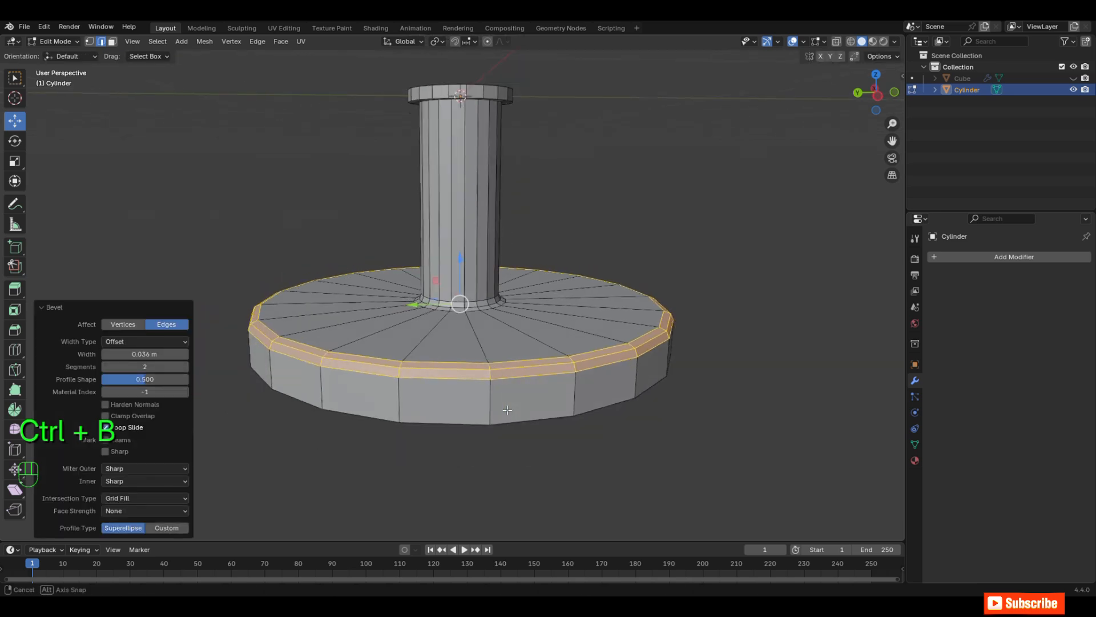
{"action": "middle_click_drag", "start_coordinate": [511, 410], "coordinate": [492, 342]}
{"action": "key", "text": "3"}
{"action": "left_click", "coordinate": [552, 320]}
{"action": "key", "text": "KP_1"}
{"action": "left_click_drag", "start_coordinate": [489, 324], "coordinate": [488, 307]}
{"action": "scroll", "coordinate": [528, 370], "scroll_direction": "up", "scroll_amount": 2}
{"action": "middle_click_drag", "start_coordinate": [528, 370], "coordinate": [570, 341]}
{"action": "key", "text": "ctrl+b"}
{"action": "left_click", "coordinate": [540, 377]}
Step: Inset the disc's underside by about 0.23 m, inset it again toward the middle, and merge the inner face at center
{"action": "key", "text": "i"}
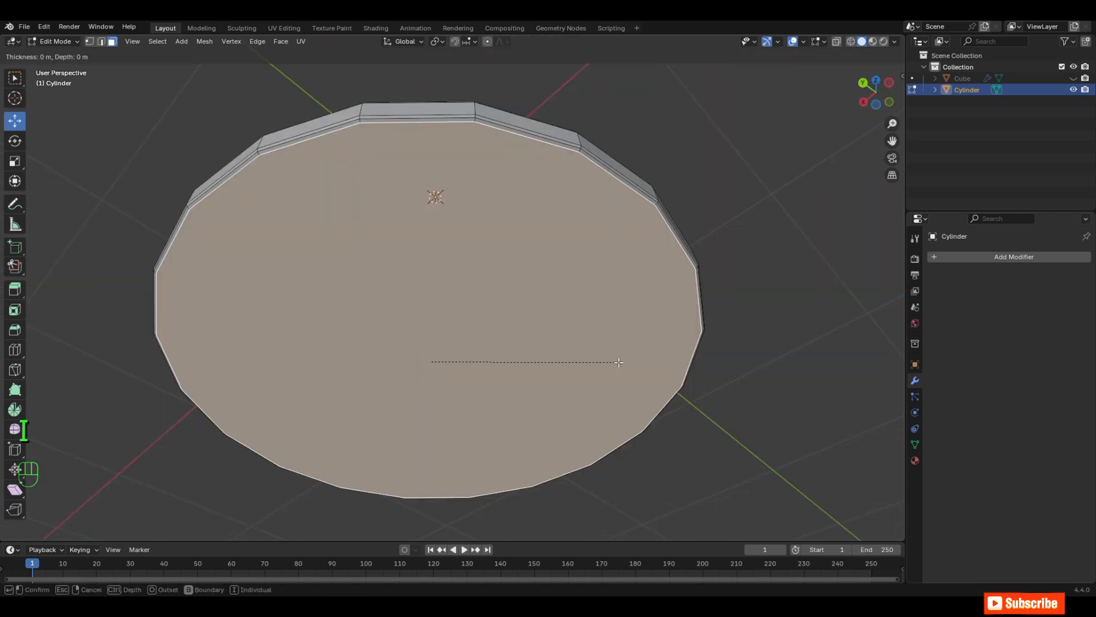
{"action": "left_click", "coordinate": [641, 359]}
{"action": "key", "text": "i"}
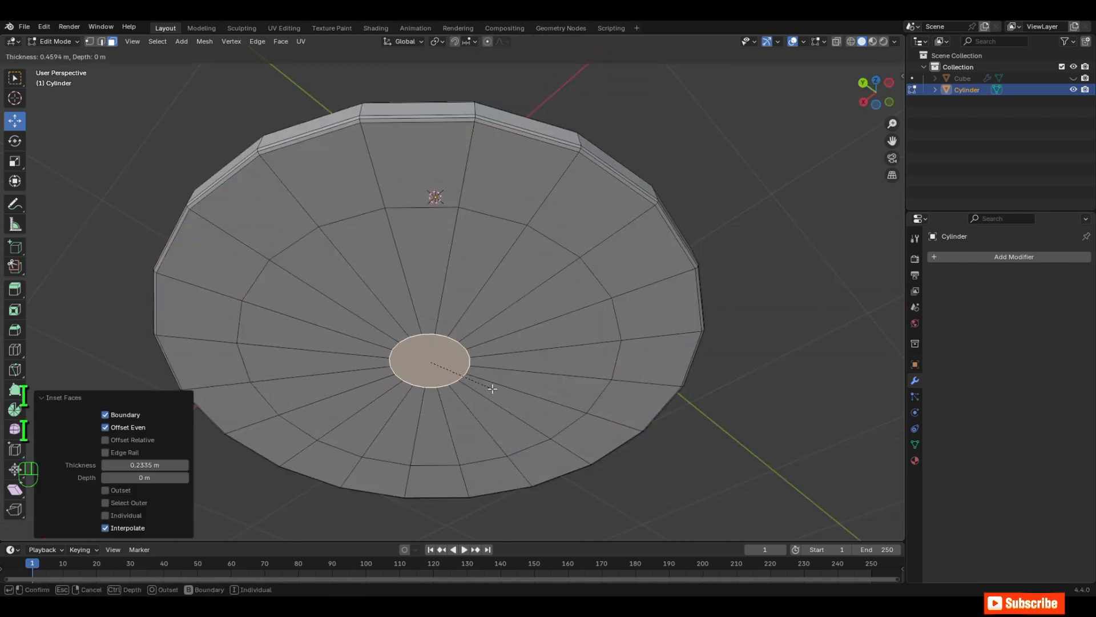
{"action": "left_click", "coordinate": [516, 395]}
{"action": "key", "text": "m"}
{"action": "left_click", "coordinate": [457, 388]}
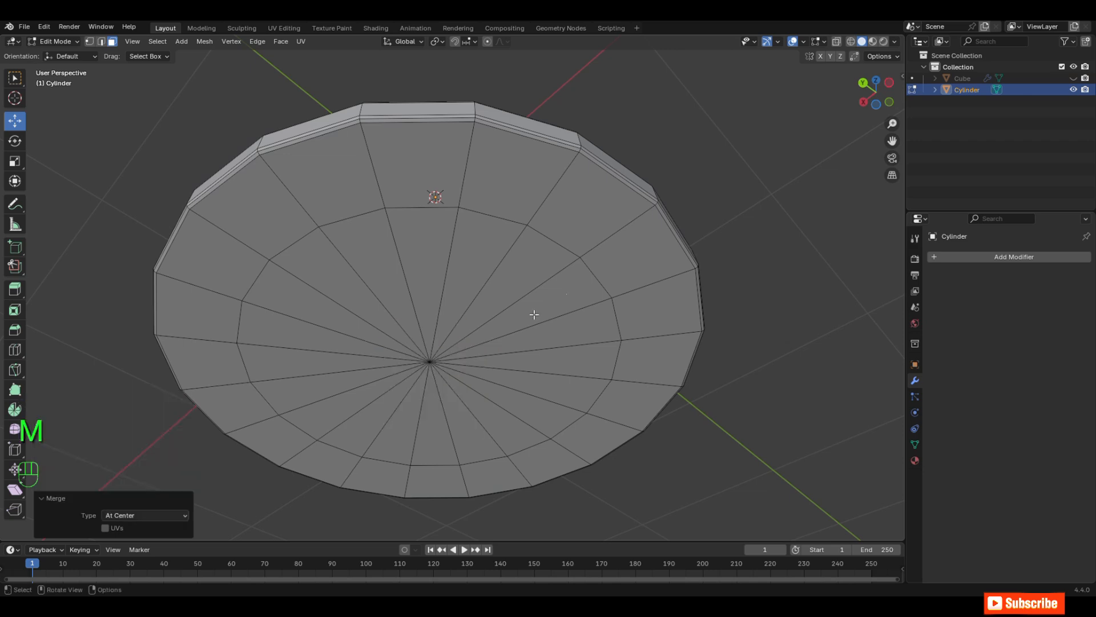
Step: Add one loop cut around the column and slide it up to just beneath the collar
{"action": "middle_click_drag", "start_coordinate": [535, 315], "coordinate": [548, 374]}
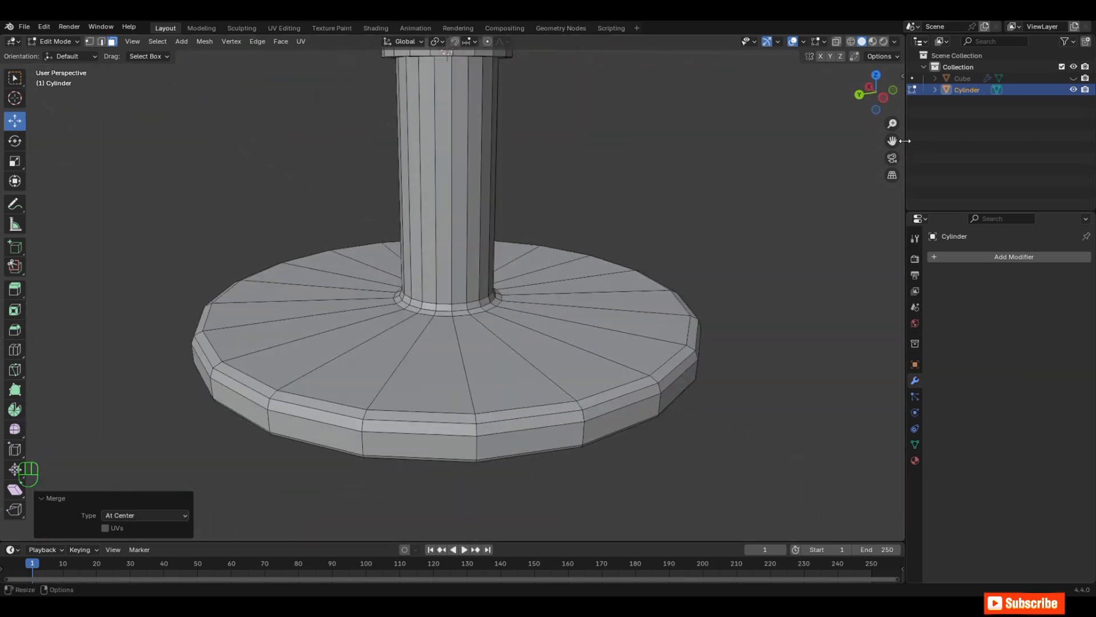
{"action": "left_click_drag", "start_coordinate": [892, 141], "coordinate": [921, 290]}
{"action": "scroll", "coordinate": [465, 227], "scroll_direction": "up", "scroll_amount": 3}
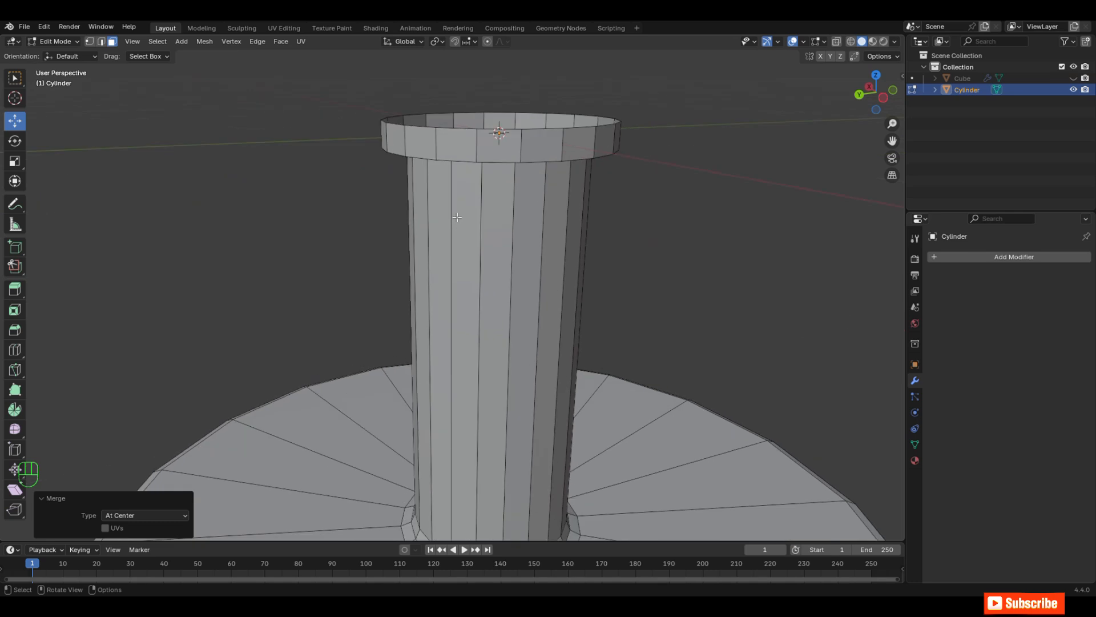
{"action": "key", "text": "ctrl+r"}
{"action": "left_click", "coordinate": [504, 211]}
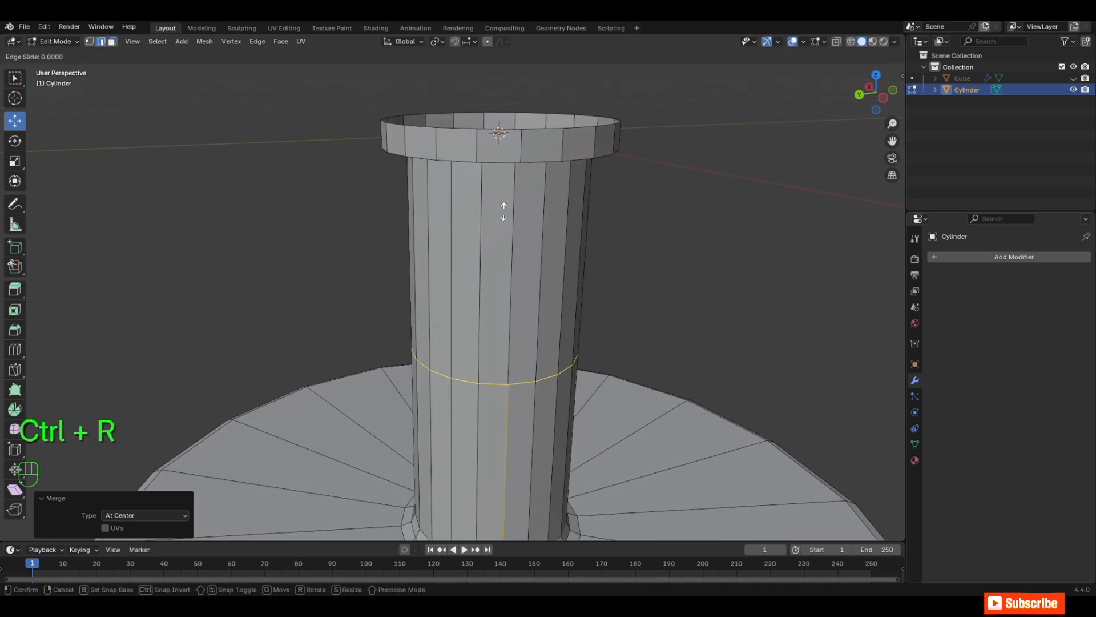
{"action": "left_click", "coordinate": [536, 69]}
{"action": "key", "text": "g"}
{"action": "key", "text": "g"}
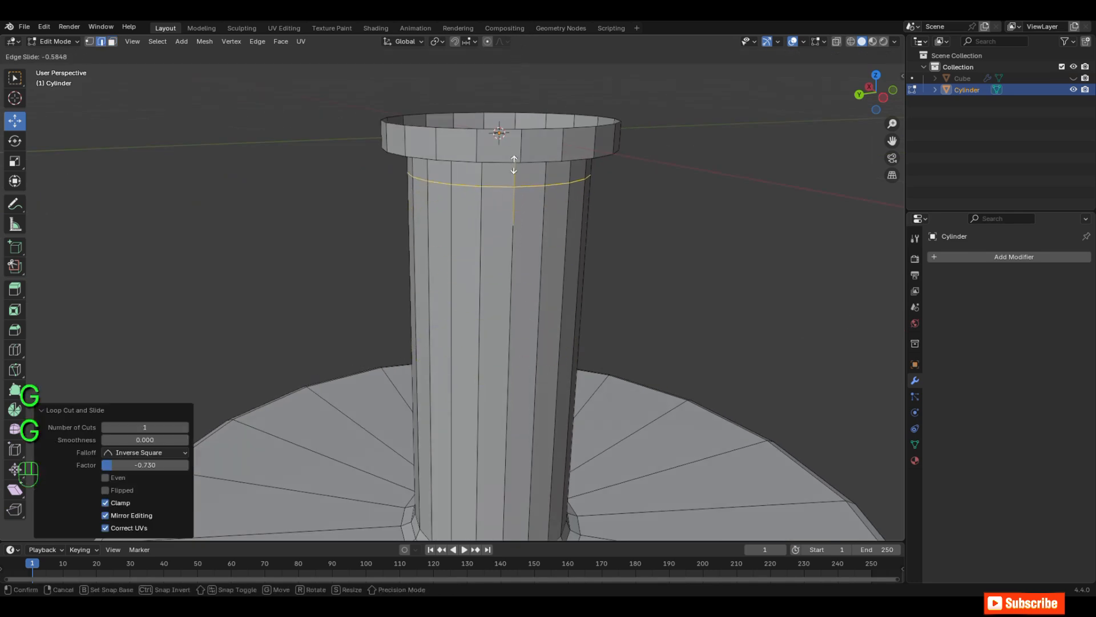
{"action": "left_click", "coordinate": [522, 96]}
{"action": "key", "text": "ctrl+z"}
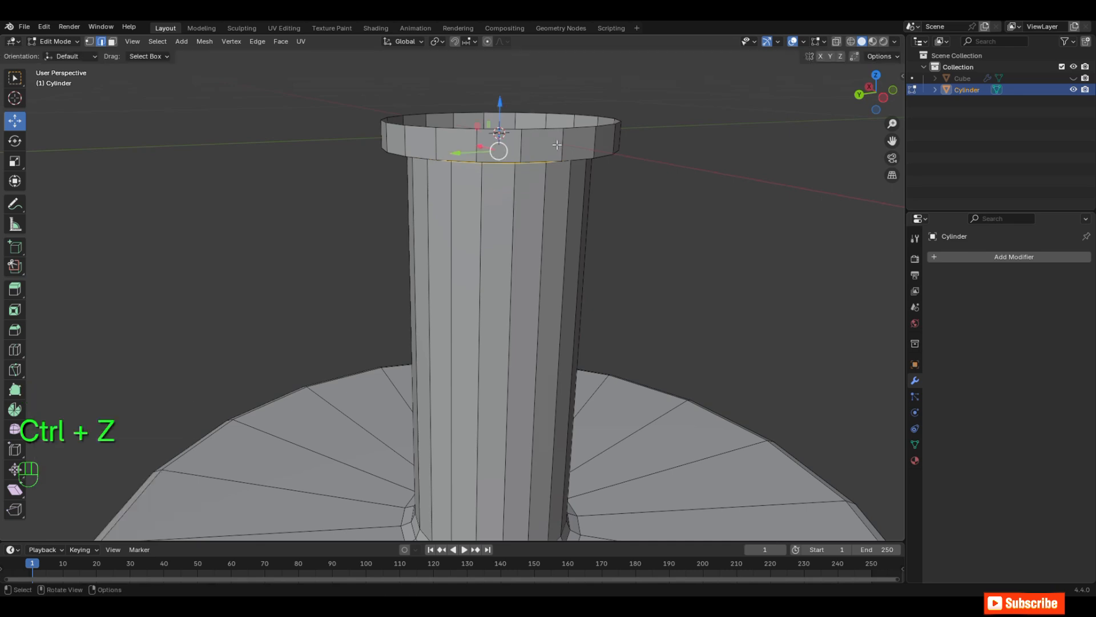
Step: Add a loop cut around the collar and slide it close to the collar's lower edge
{"action": "key", "text": "ctrl+r"}
{"action": "left_click", "coordinate": [556, 146]}
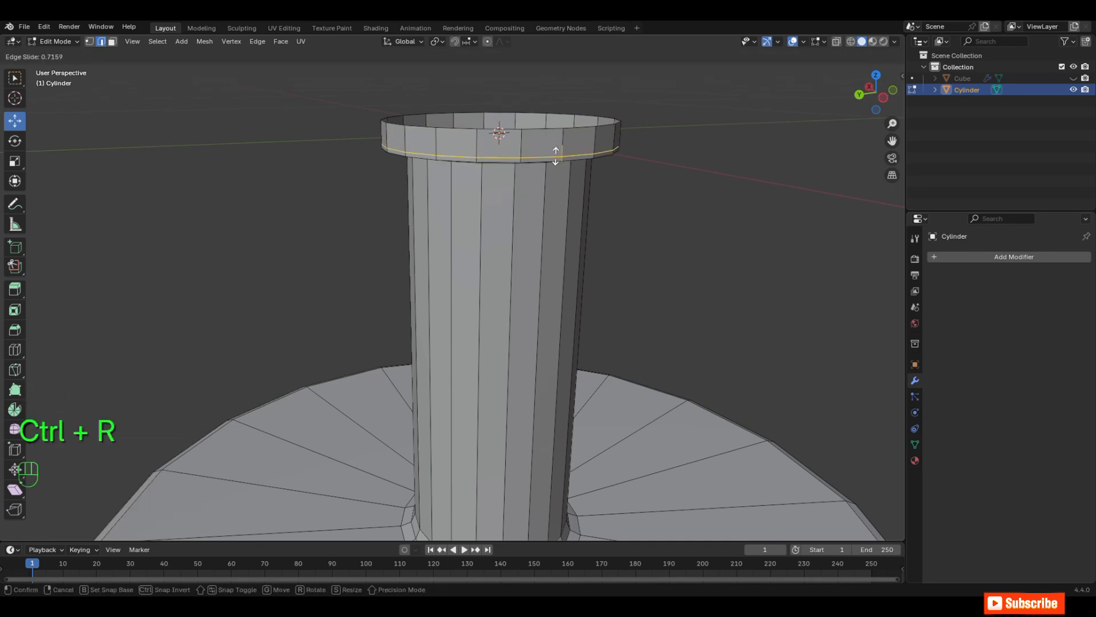
{"action": "left_click", "coordinate": [557, 150]}
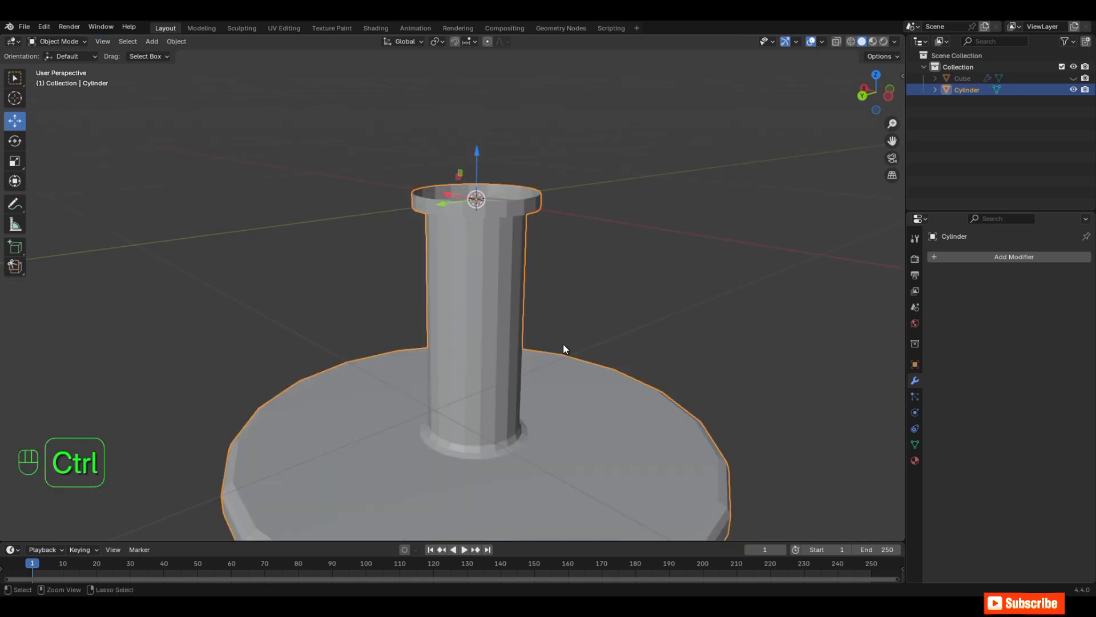
Step: Give the base a level 2 Subdivision modifier in Object Mode and shade it smooth
{"action": "key", "text": "ctrl+2"}
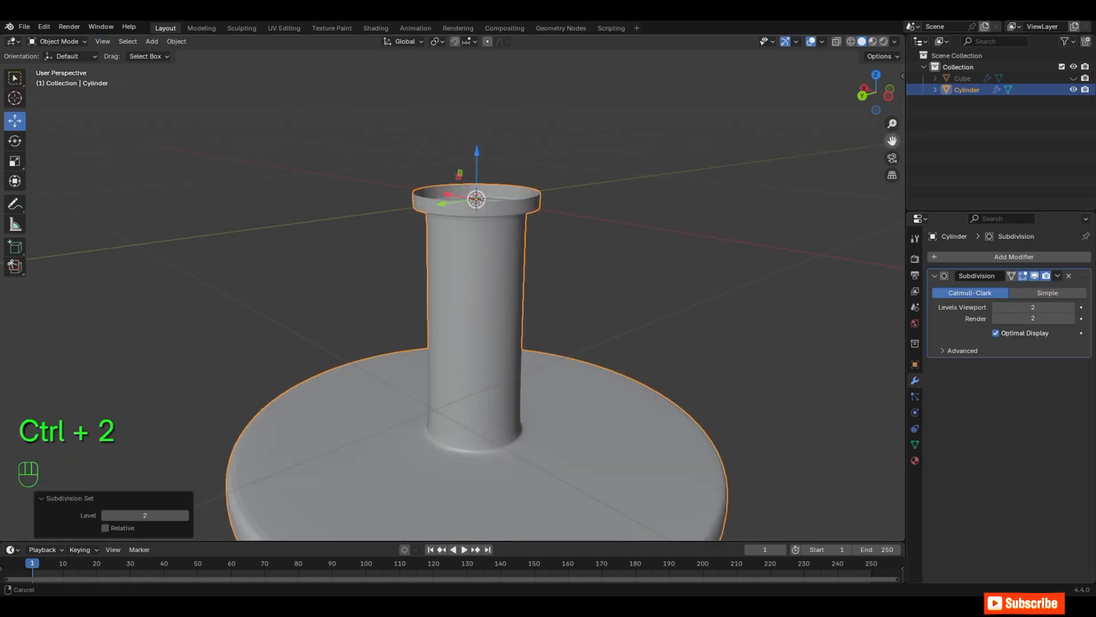
{"action": "left_click_drag", "start_coordinate": [893, 141], "coordinate": [907, 97]}
{"action": "middle_click_drag", "start_coordinate": [450, 288], "coordinate": [443, 213]}
{"action": "right_click", "coordinate": [443, 213]}
{"action": "left_click", "coordinate": [444, 215]}
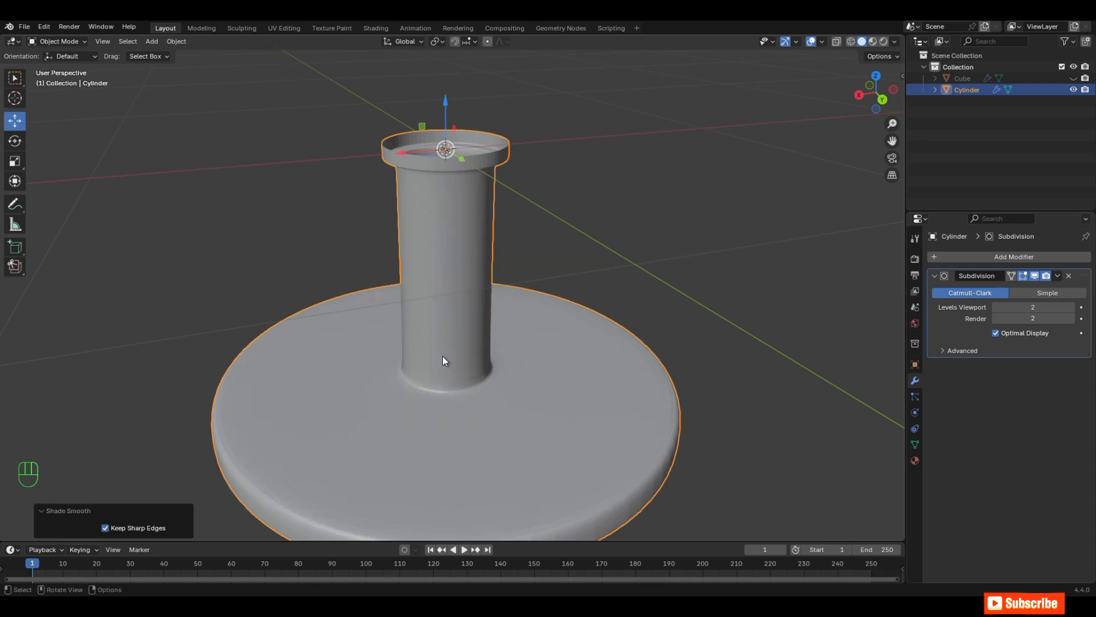
Step: Return the base to Edit Mode, disable the Subdivision modifier's viewport display, and switch to vertex selection near the column's foot
{"action": "mouse_move", "coordinate": [443, 357]}
{"action": "middle_mouse_down", "text": "shift"}
{"action": "mouse_move", "coordinate": [527, 322]}
{"action": "mouse_move", "coordinate": [475, 328]}
{"action": "mouse_move", "coordinate": [611, 309]}
{"action": "mouse_move", "coordinate": [614, 323]}
{"action": "mouse_move", "coordinate": [460, 352]}
{"action": "middle_mouse_up", "text": "shift"}
{"action": "key", "text": "Tab"}
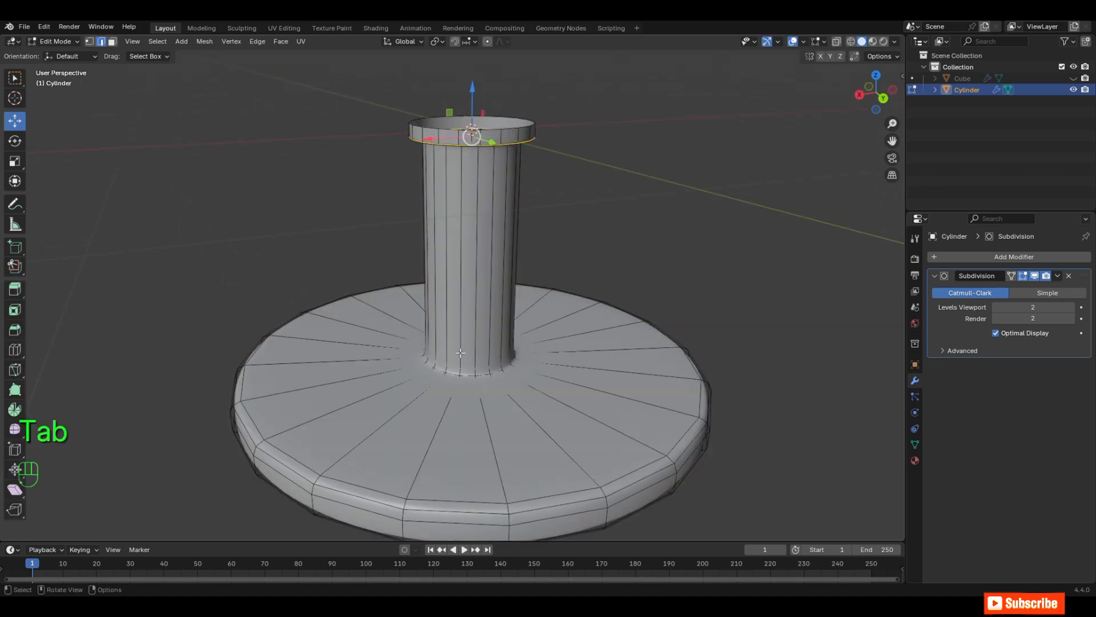
{"action": "left_click", "coordinate": [1035, 276]}
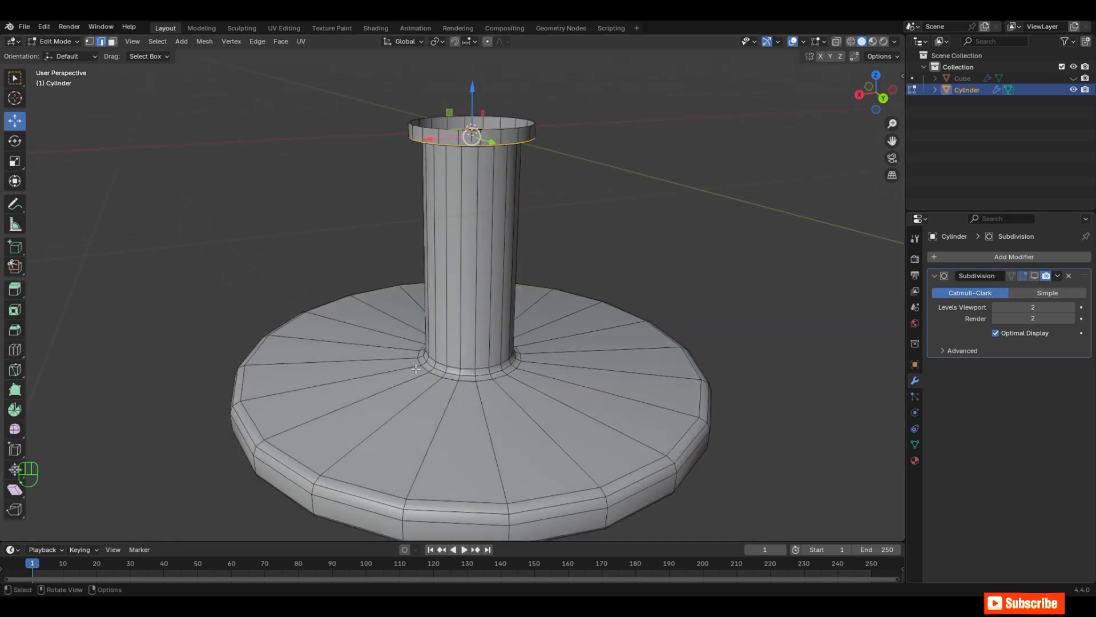
{"action": "key", "text": "1"}
{"action": "middle_click_drag", "start_coordinate": [466, 376], "coordinate": [661, 328]}
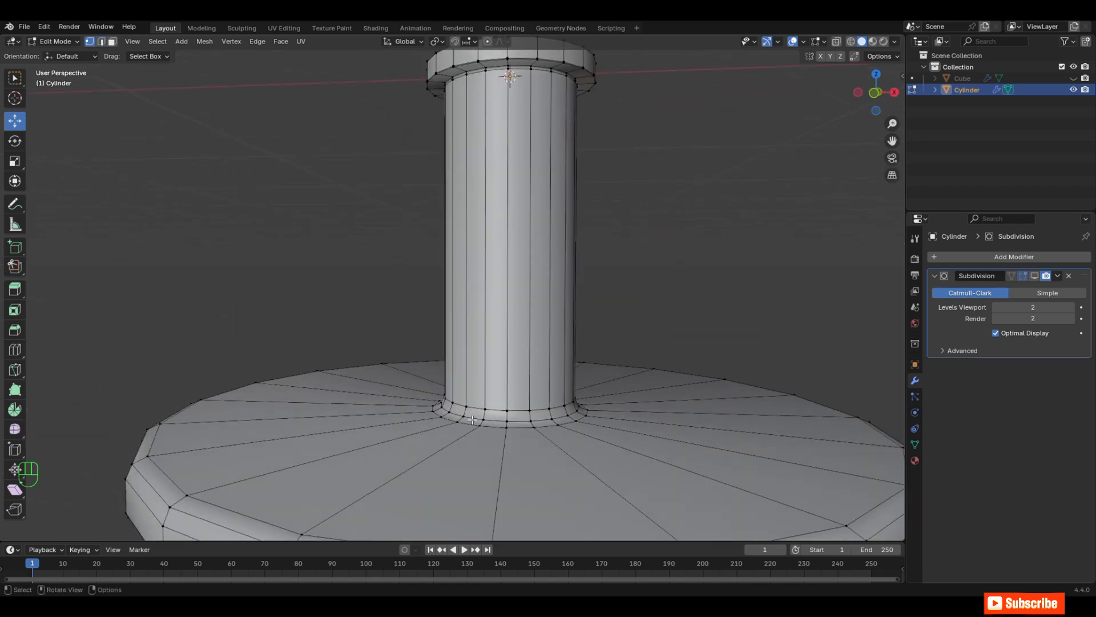
Step: Select the edge loops around the column's foot and raise them so the disc's upper surface slopes up to the column
{"action": "scroll", "coordinate": [498, 408], "scroll_direction": "up", "scroll_amount": 2}
{"action": "key", "text": "ctrl+z"}
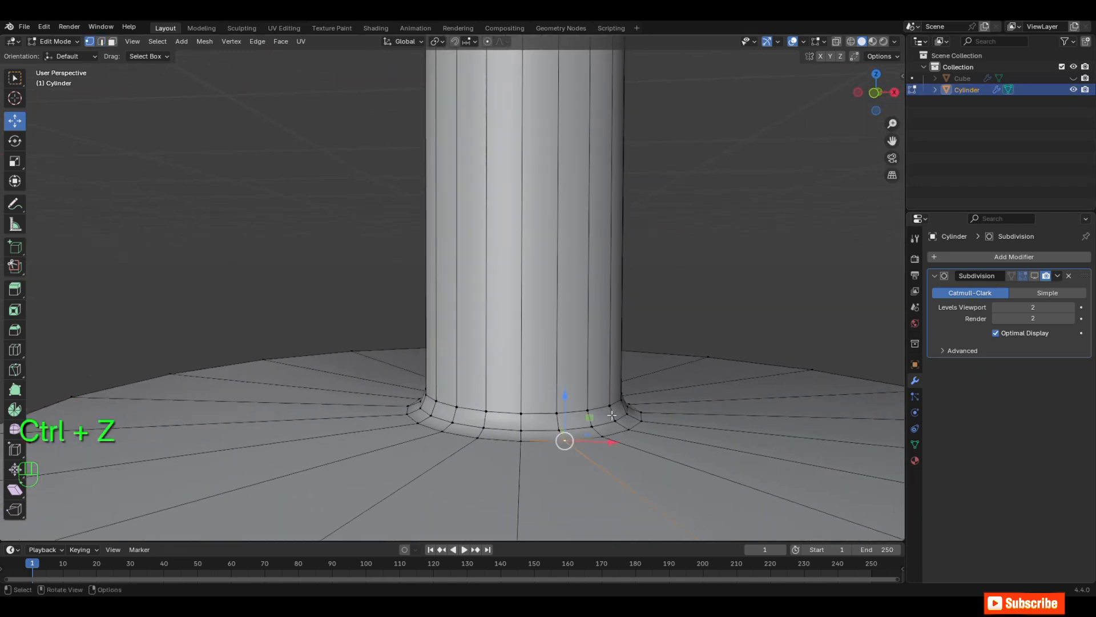
{"action": "left_click", "coordinate": [554, 440], "text": "alt"}
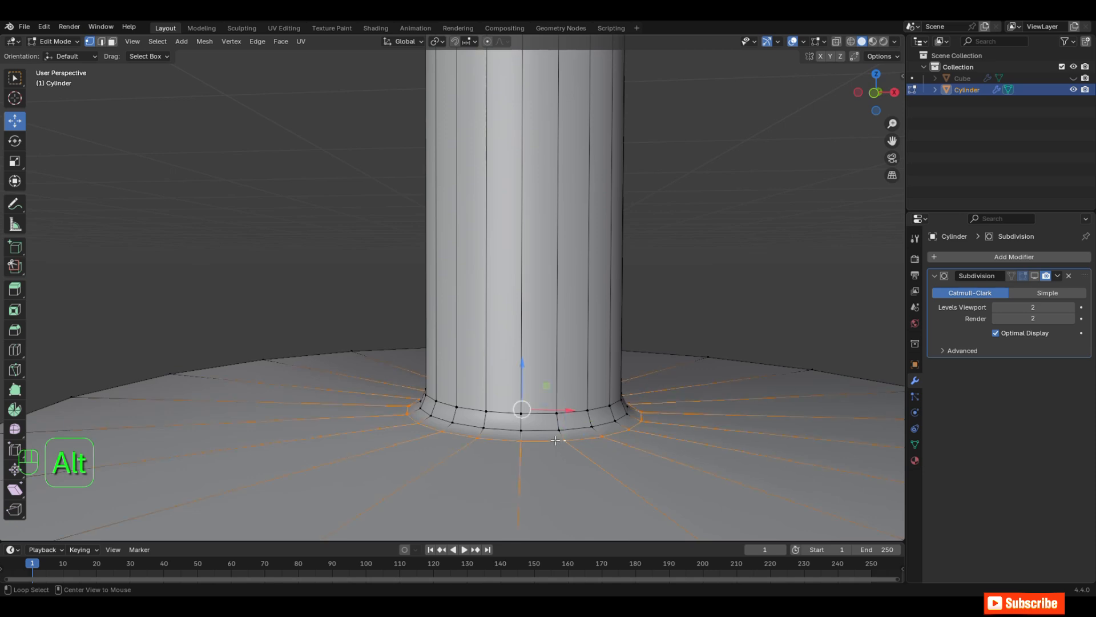
{"action": "left_click", "coordinate": [551, 431], "text": "alt+shift"}
{"action": "left_click", "coordinate": [546, 414], "text": "alt+shift"}
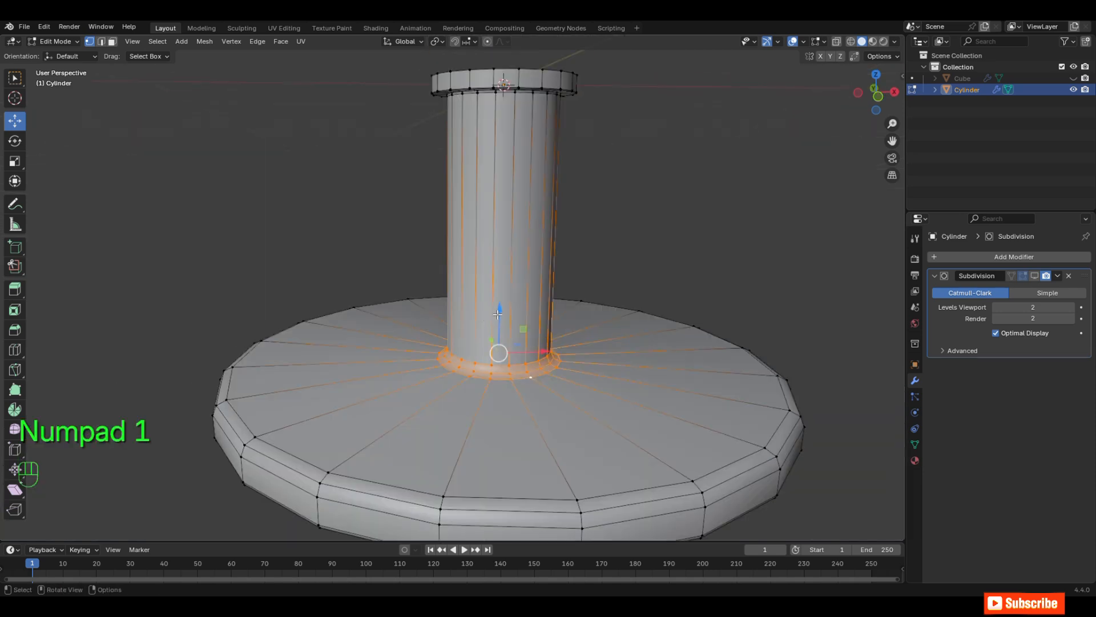
{"action": "left_click_drag", "start_coordinate": [496, 312], "coordinate": [488, 273]}
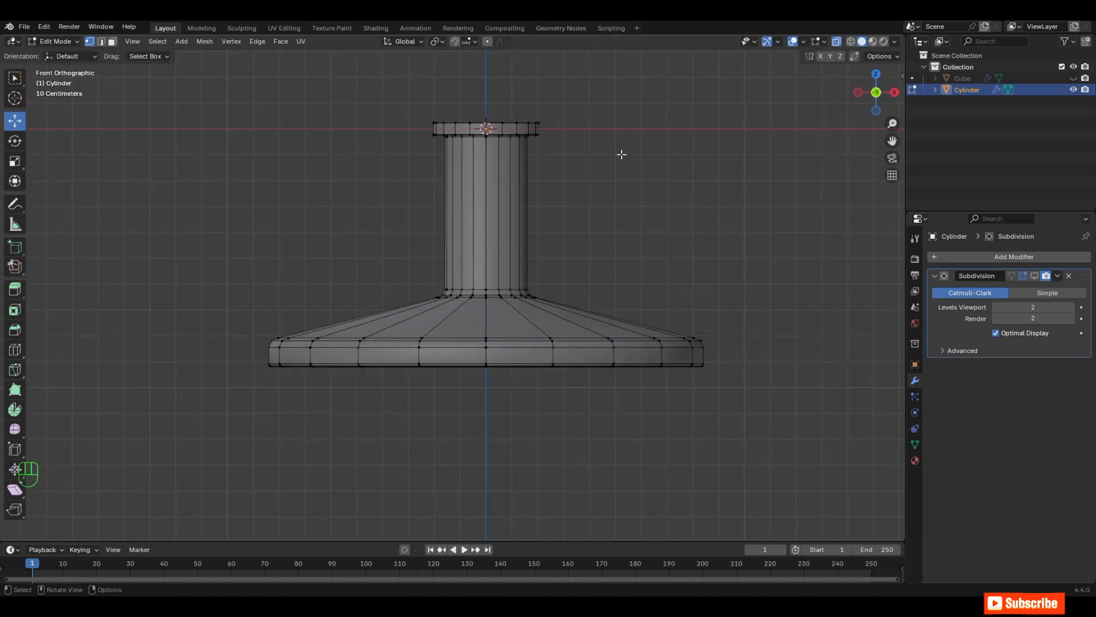
Step: Raise the disc's lower rim vertices about 0.033 m along Z and re-enable the Subdivision modifier's viewport display
{"action": "left_click_drag", "start_coordinate": [762, 431], "coordinate": [207, 354]}
{"action": "left_click_drag", "start_coordinate": [486, 337], "coordinate": [486, 326]}
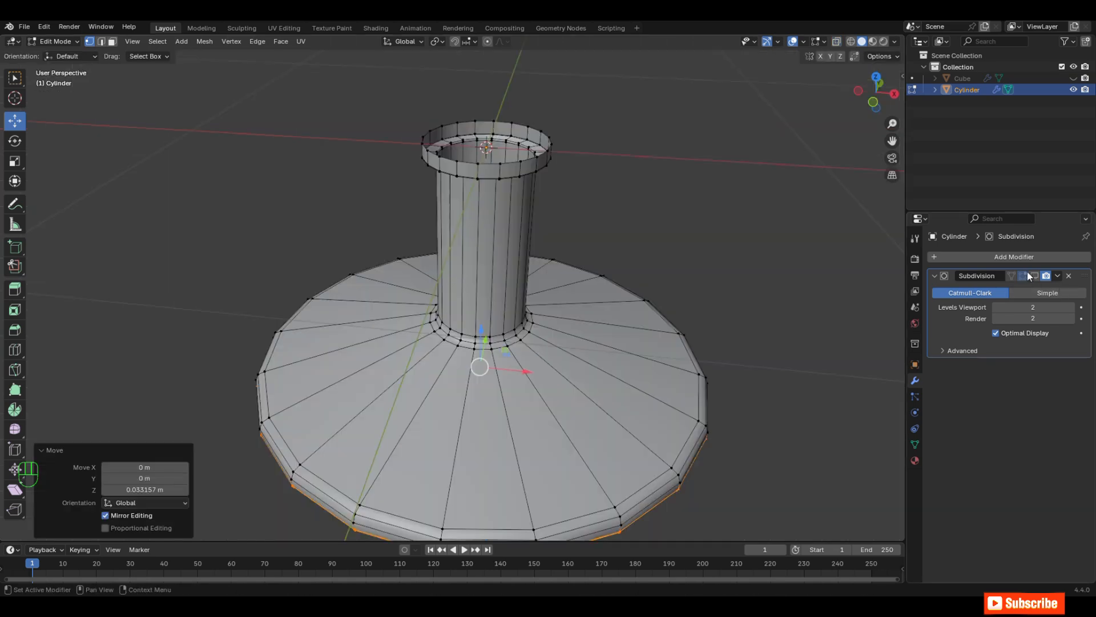
{"action": "left_click", "coordinate": [1034, 276]}
{"action": "scroll", "coordinate": [628, 314], "scroll_direction": "down", "scroll_amount": 2}
{"action": "middle_click_drag", "start_coordinate": [650, 357], "coordinate": [700, 319]}
Step: Return the base to Object Mode and unhide the armchair
{"action": "key", "text": "Tab"}
{"action": "middle_click_drag", "start_coordinate": [695, 259], "coordinate": [630, 295]}
{"action": "key", "text": "alt+h"}
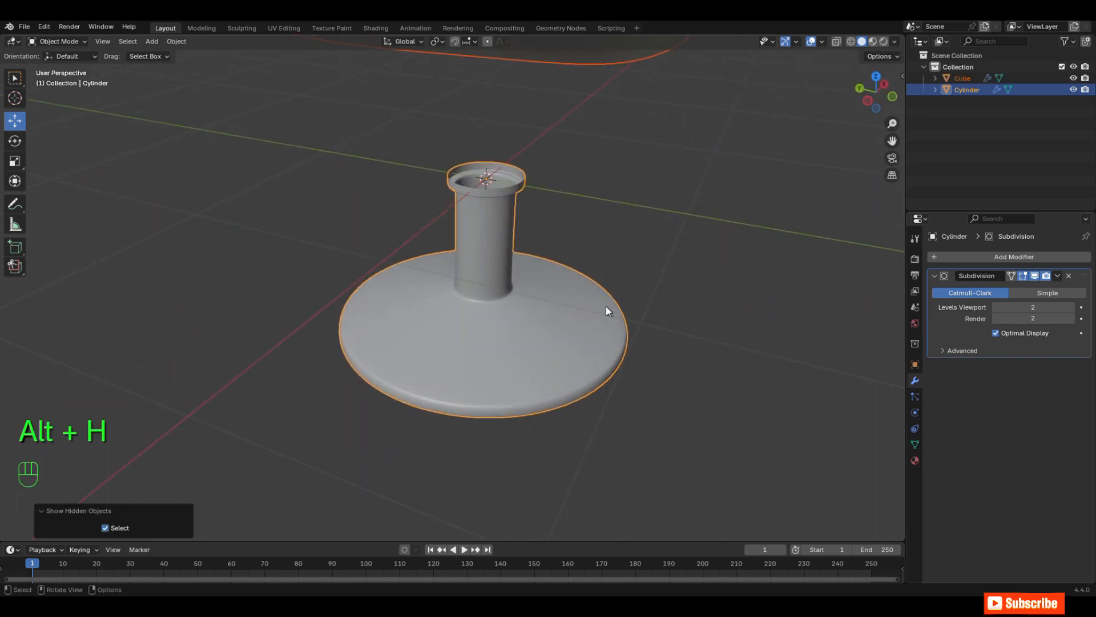
Step: Move the base up about 0.677 m along Z so its collar meets the underside of the seat
{"action": "key", "text": "KP_1"}
{"action": "left_click_drag", "start_coordinate": [485, 275], "coordinate": [509, 204]}
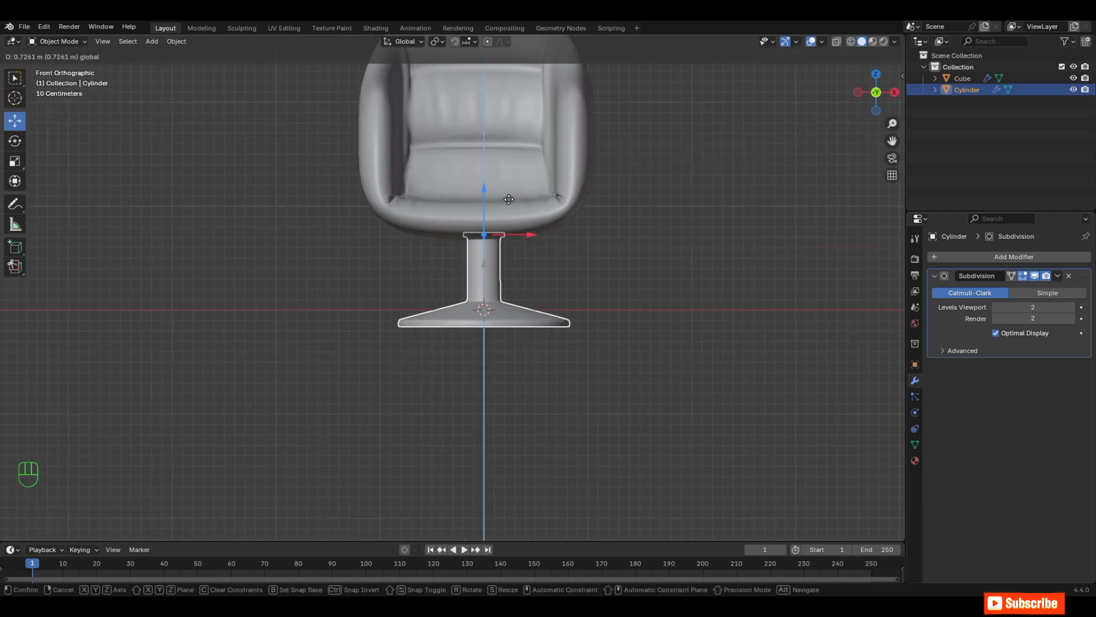
{"action": "middle_click_drag", "start_coordinate": [508, 205], "coordinate": [526, 262]}
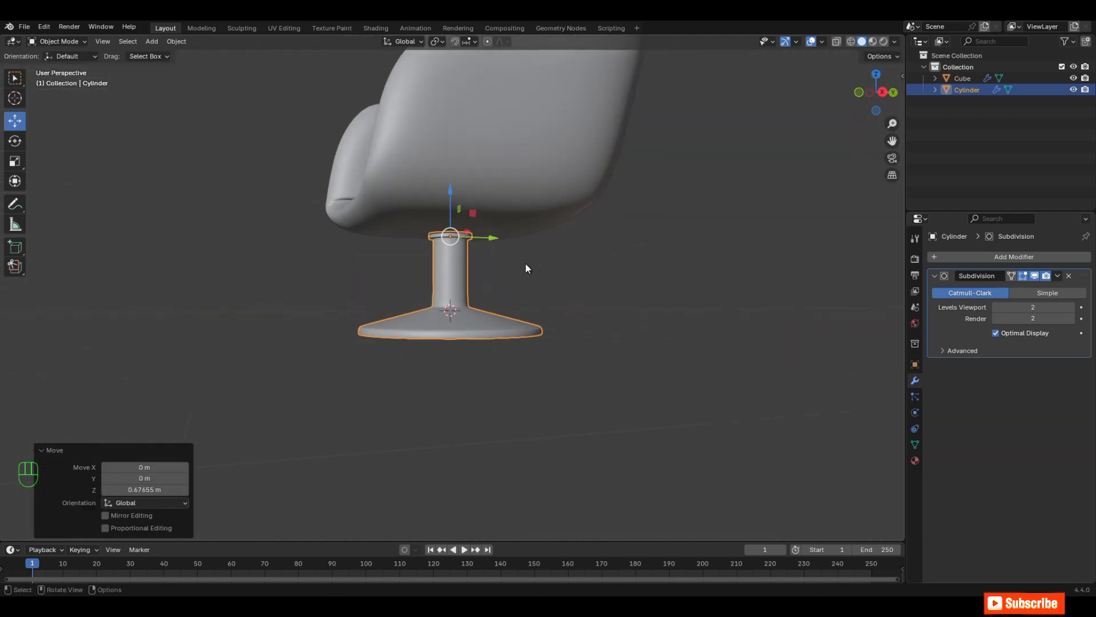
{"action": "left_click_drag", "start_coordinate": [462, 145], "coordinate": [489, 146]}
{"action": "middle_click_drag", "start_coordinate": [800, 134], "coordinate": [817, 215]}
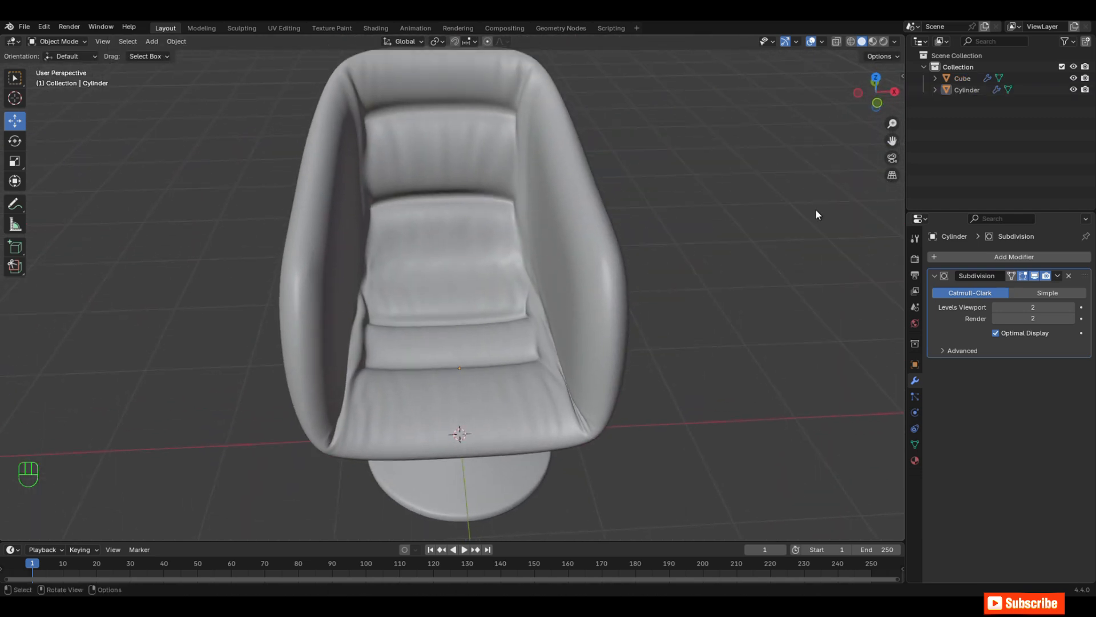
{"action": "middle_click_drag", "start_coordinate": [394, 327], "coordinate": [461, 296]}
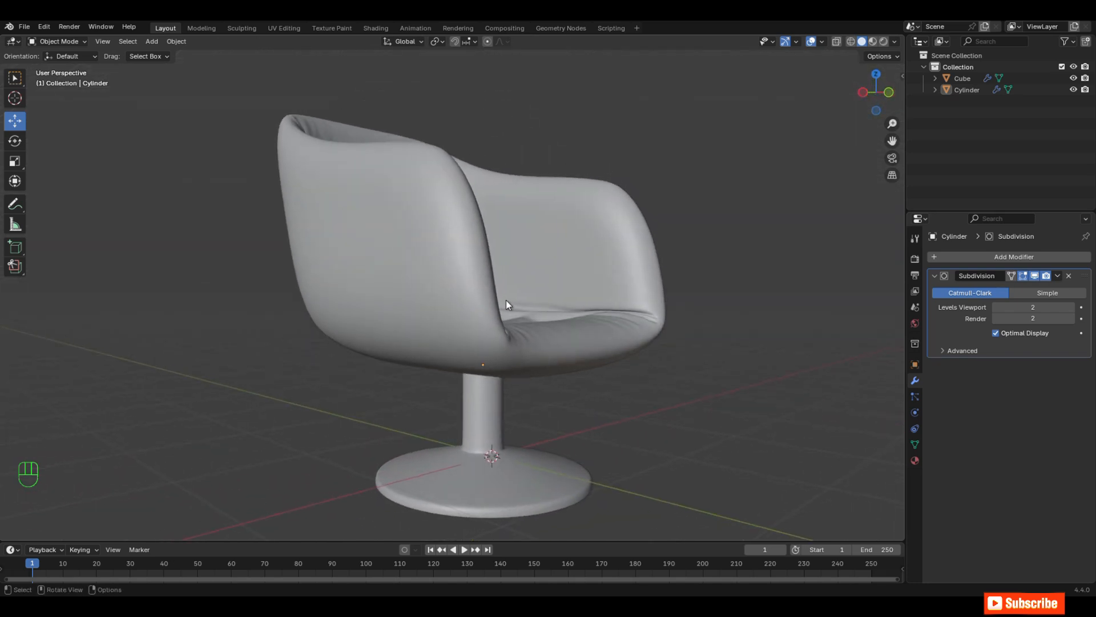
Step: Switch the viewport to Material Preview and give the armchair a new material with a leather-brown base color
{"action": "key", "text": "z"}
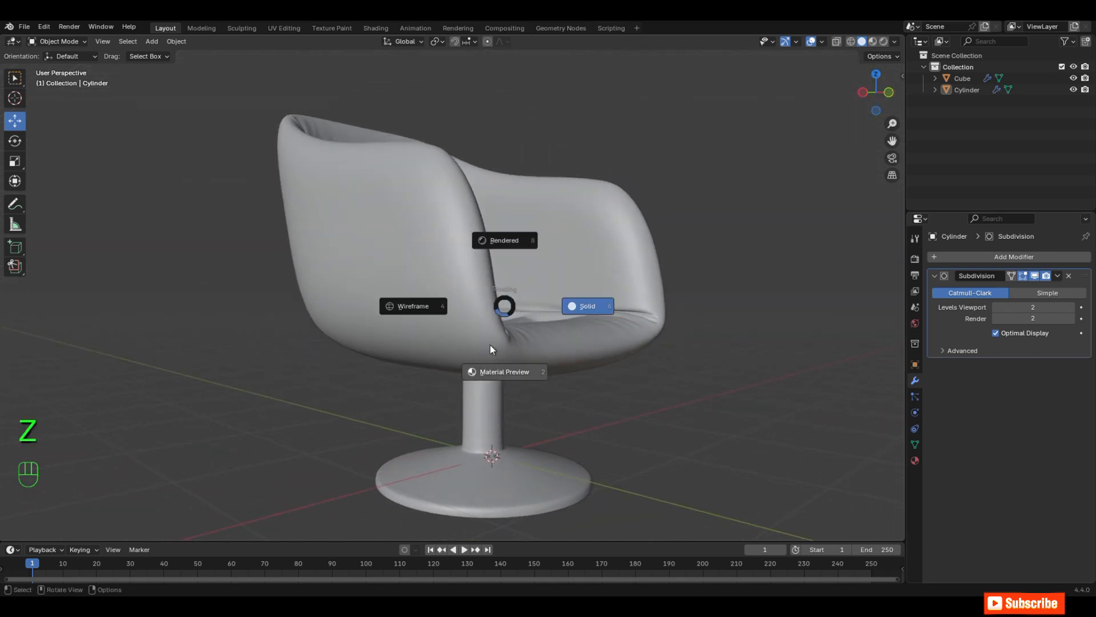
{"action": "left_click", "coordinate": [498, 370]}
{"action": "left_click", "coordinate": [506, 388]}
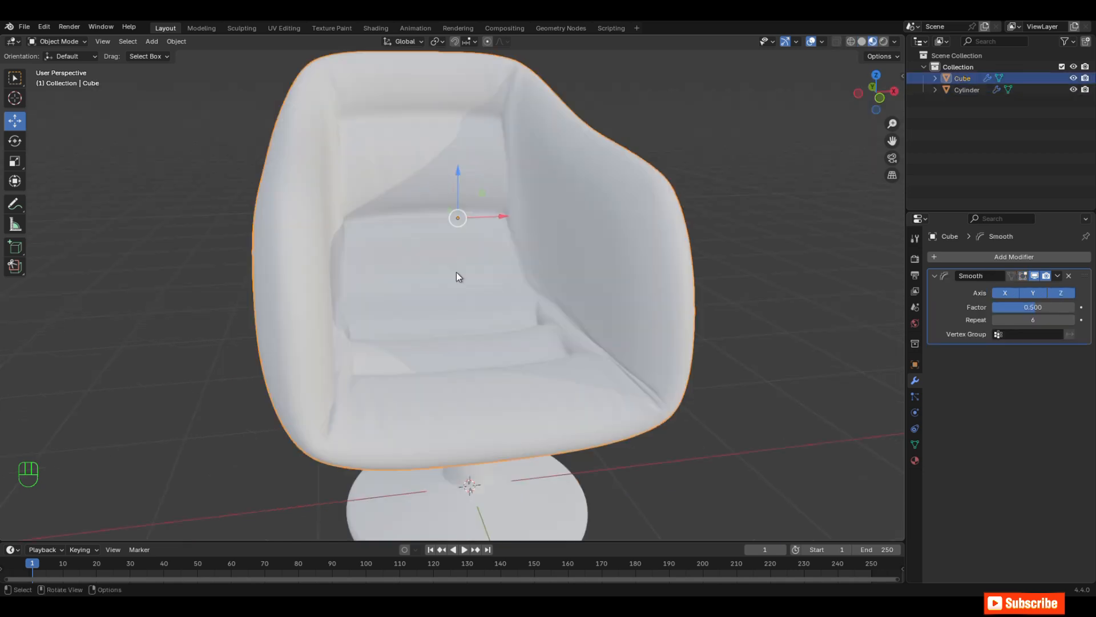
{"action": "left_click", "coordinate": [914, 460]}
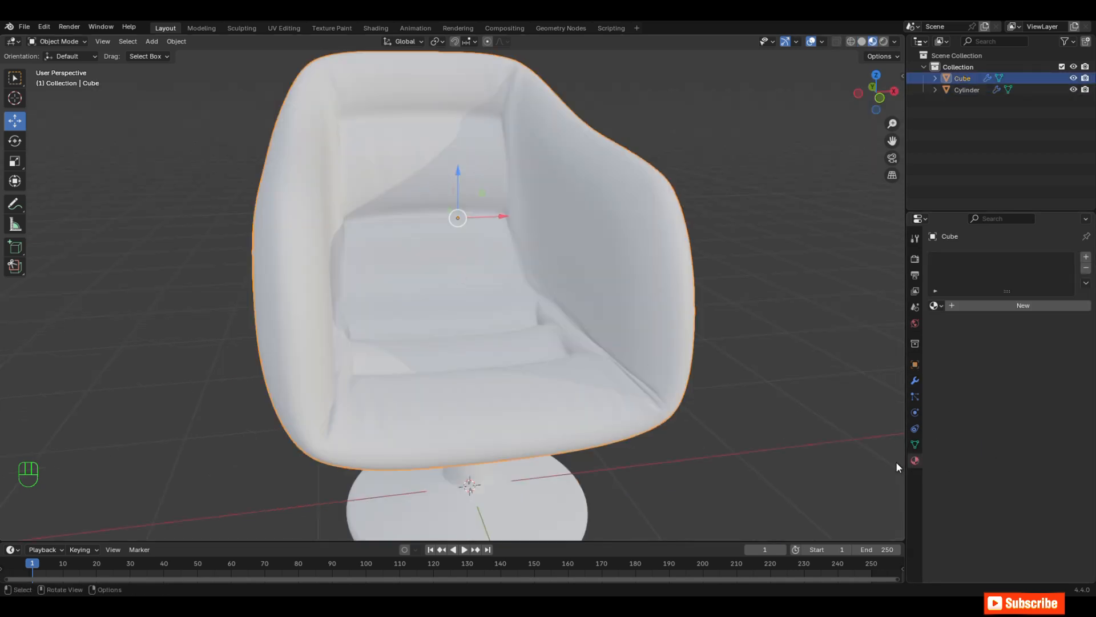
{"action": "left_click", "coordinate": [1025, 307]}
{"action": "left_click", "coordinate": [1028, 377]}
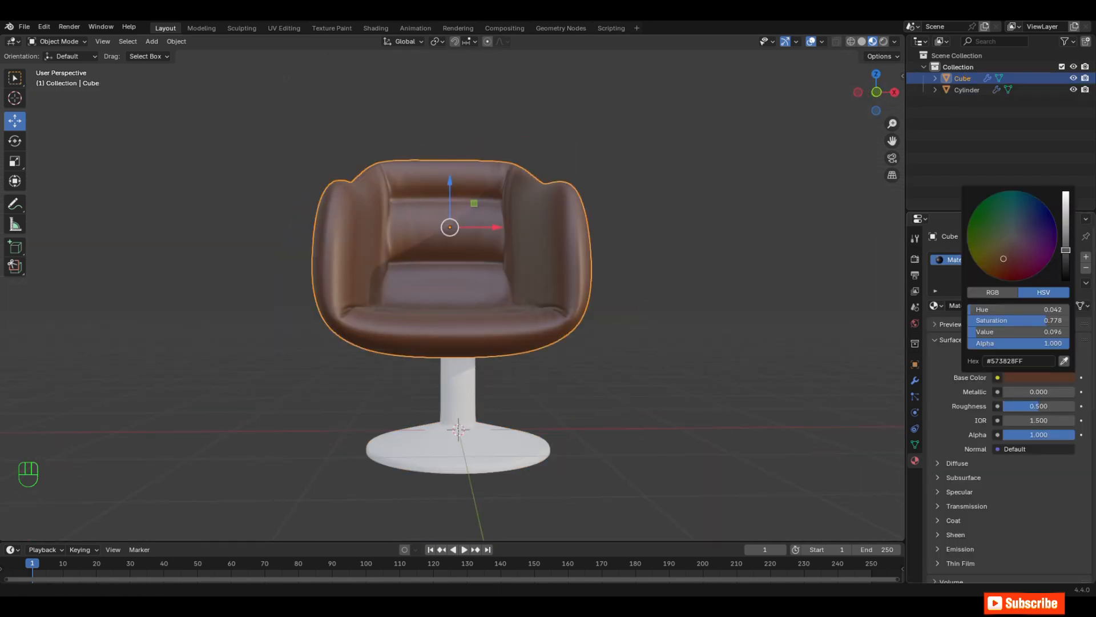
{"action": "middle_click_drag", "start_coordinate": [491, 264], "coordinate": [468, 272]}
Step: Give the pedestal base a new material with Metallic 1.000 and Roughness 0.114
{"action": "left_click", "coordinate": [461, 413]}
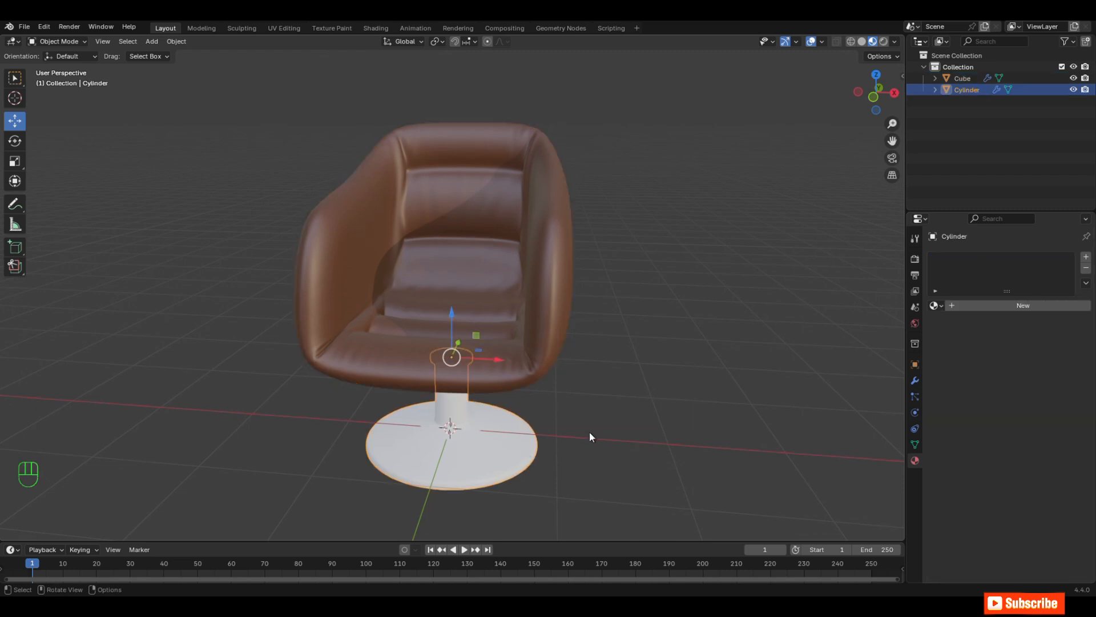
{"action": "left_click", "coordinate": [1026, 306]}
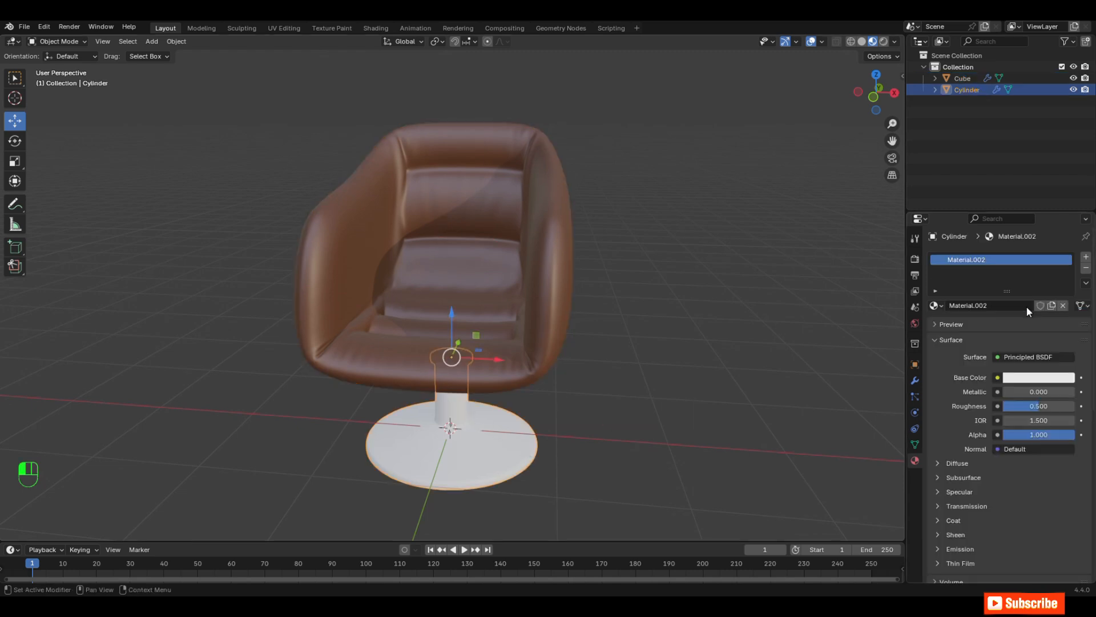
{"action": "left_click", "coordinate": [1045, 378]}
{"action": "mouse_move", "coordinate": [1022, 391]}
{"action": "left_mouse_down"}
{"action": "mouse_move", "coordinate": [1062, 392]}
{"action": "mouse_move", "coordinate": [1012, 406]}
{"action": "left_mouse_up"}
Step: Darken the base material's color to grey #626262 with a Value of 0.123, and deselect the base
{"action": "left_click", "coordinate": [1008, 378]}
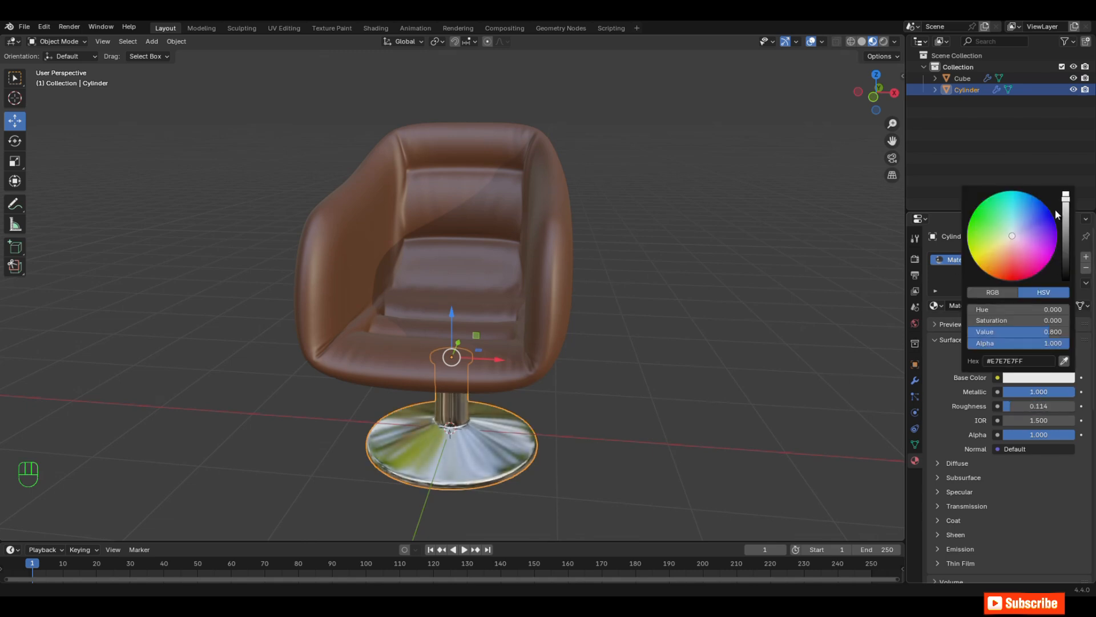
{"action": "left_click_drag", "start_coordinate": [1067, 222], "coordinate": [1066, 246]}
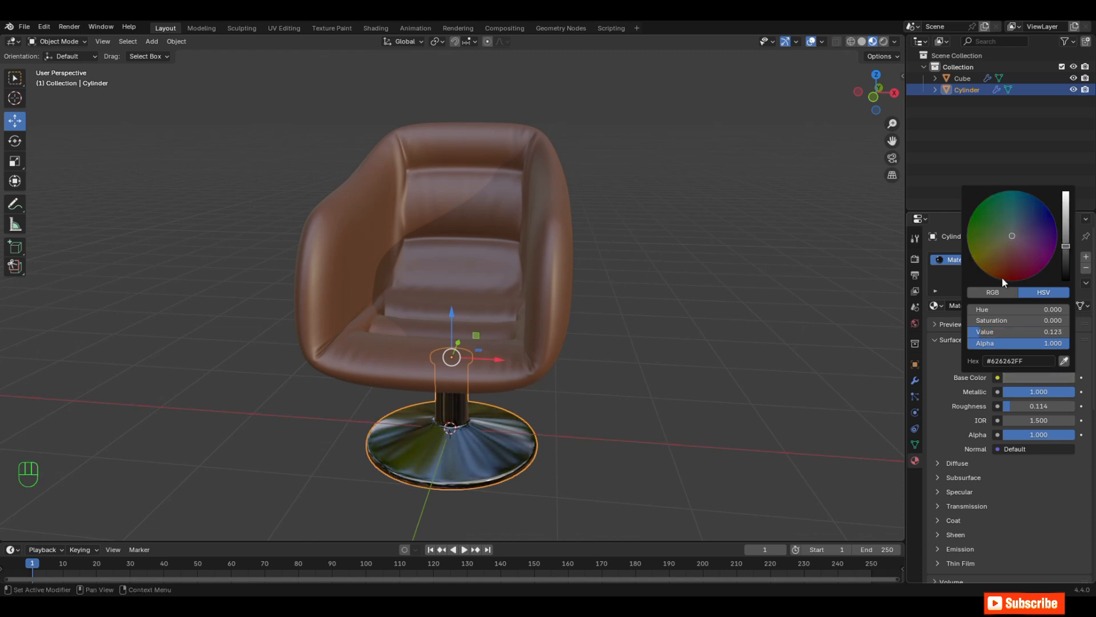
{"action": "scroll", "coordinate": [707, 351], "scroll_direction": "down", "scroll_amount": 1}
{"action": "left_click", "coordinate": [634, 359]}
{"action": "middle_click_drag", "start_coordinate": [628, 359], "coordinate": [669, 374]}
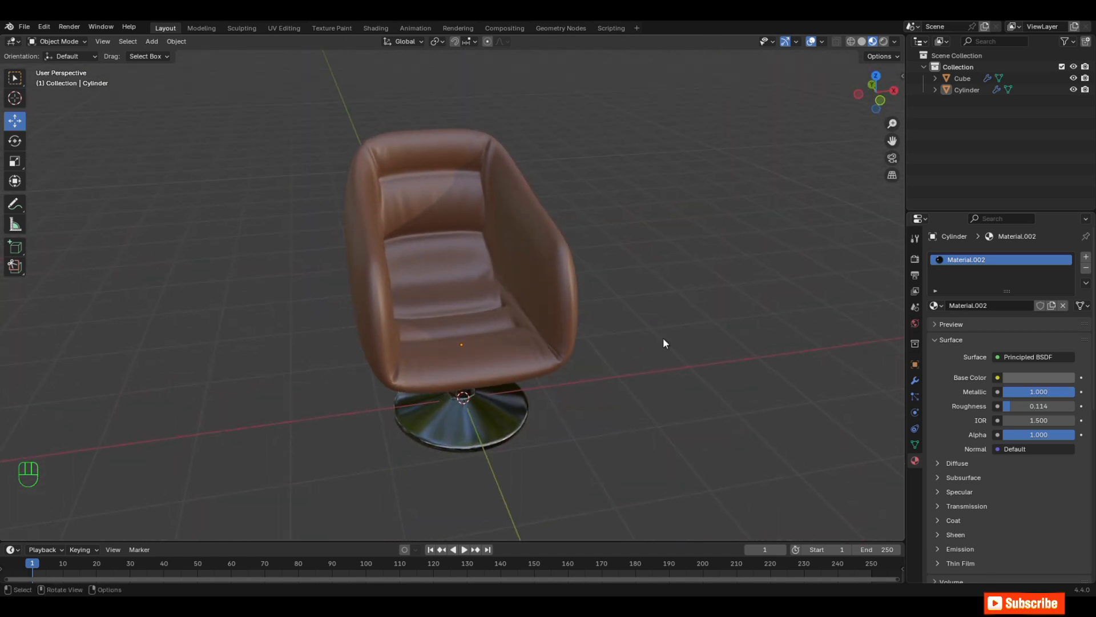
{"action": "middle_click_drag", "start_coordinate": [420, 243], "coordinate": [602, 271]}
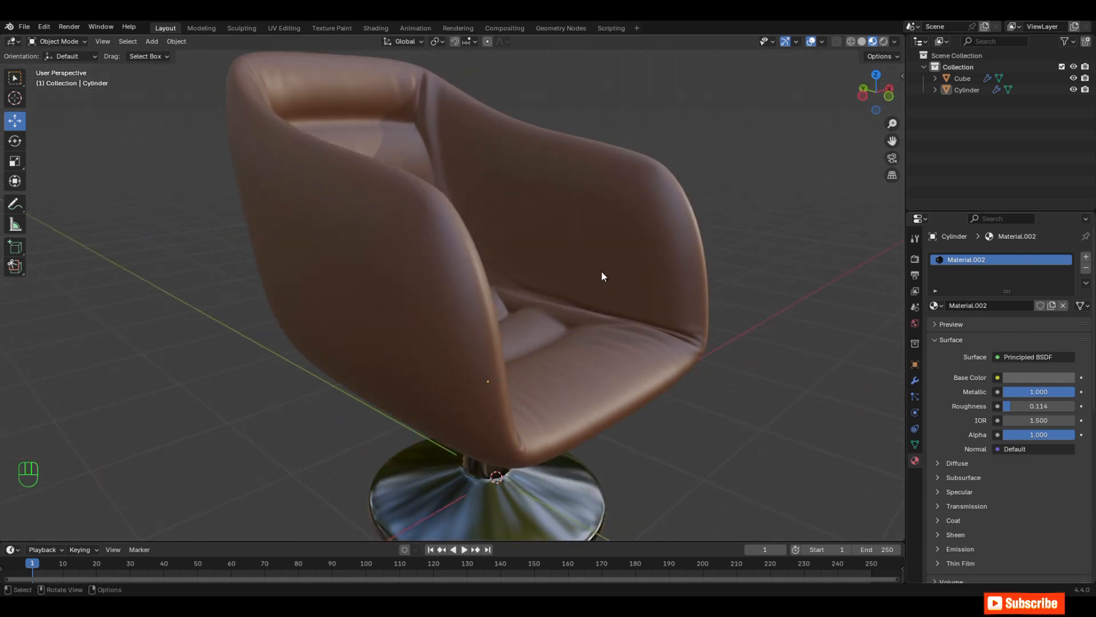
{"action": "middle_click_drag", "start_coordinate": [421, 289], "coordinate": [593, 285]}
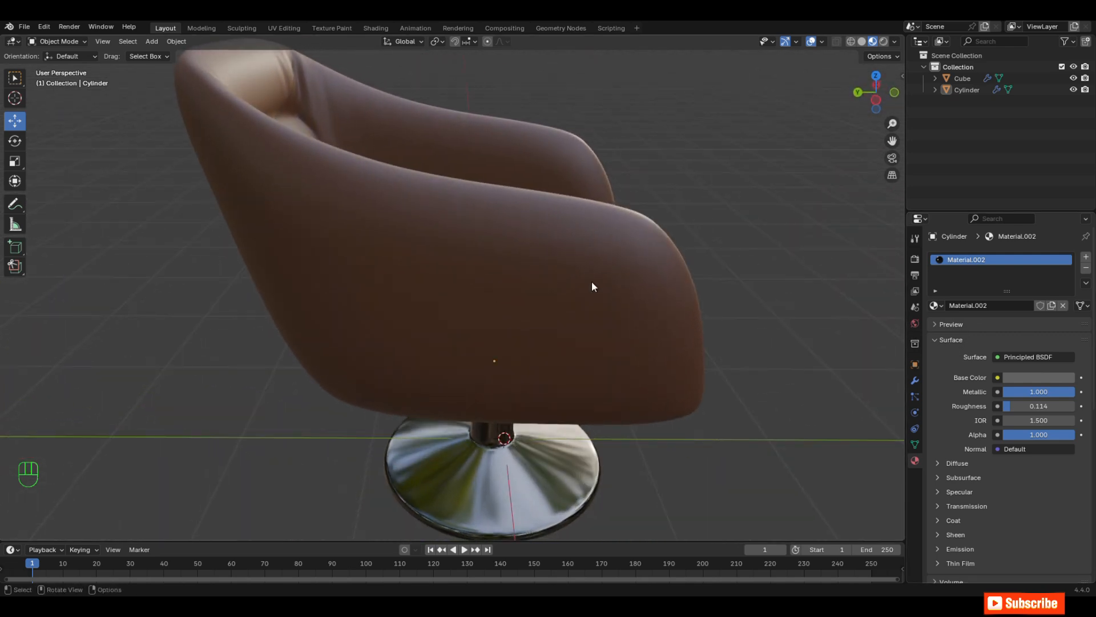